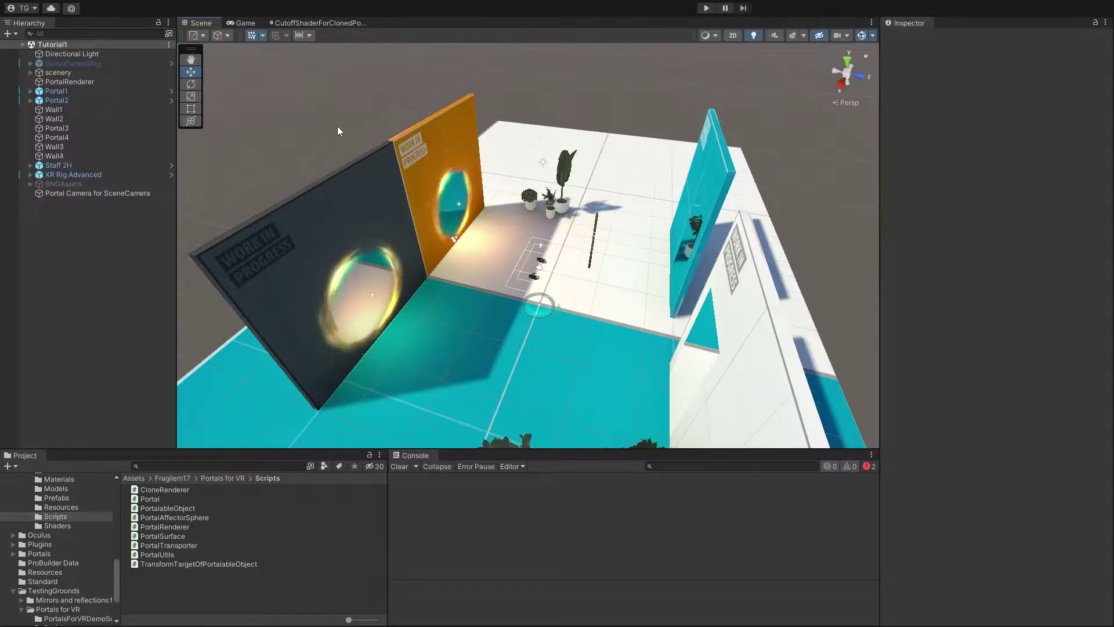
# - Examine the portal scene, the XR Rig Advanced hierarchy and the components on its HeadCollision object
pyautogui.moveTo(443, 201); pyautogui.dragTo(931, 174, button='right')
pyautogui.press('w')
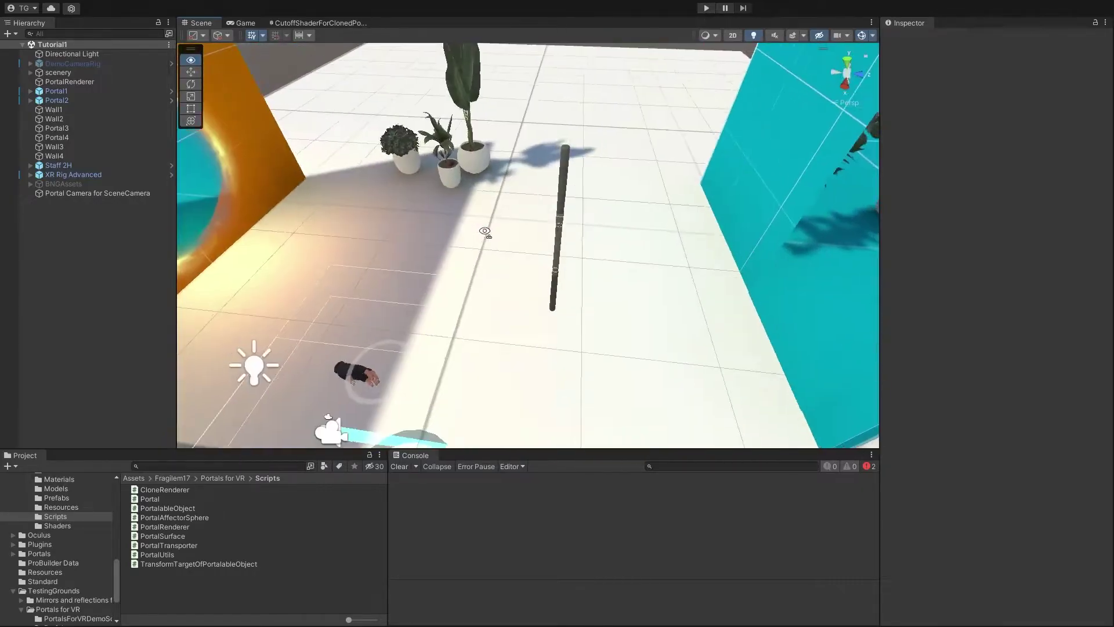
pyautogui.moveTo(488, 228); pyautogui.dragTo(505, 244, button='right')
pyautogui.click(58, 174)
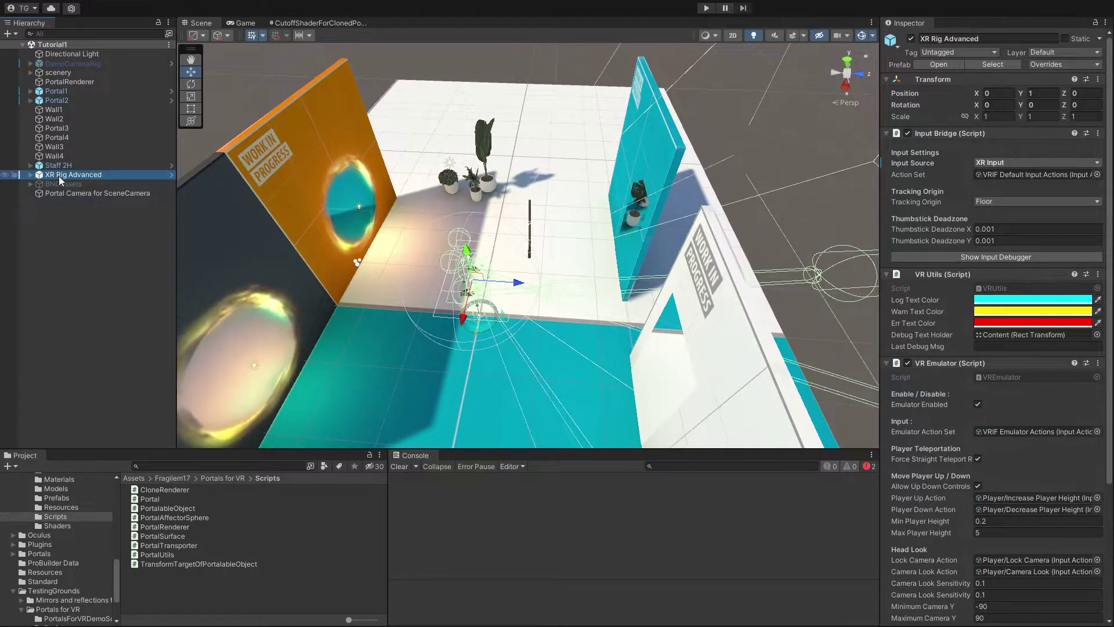
pyautogui.click(30, 175)
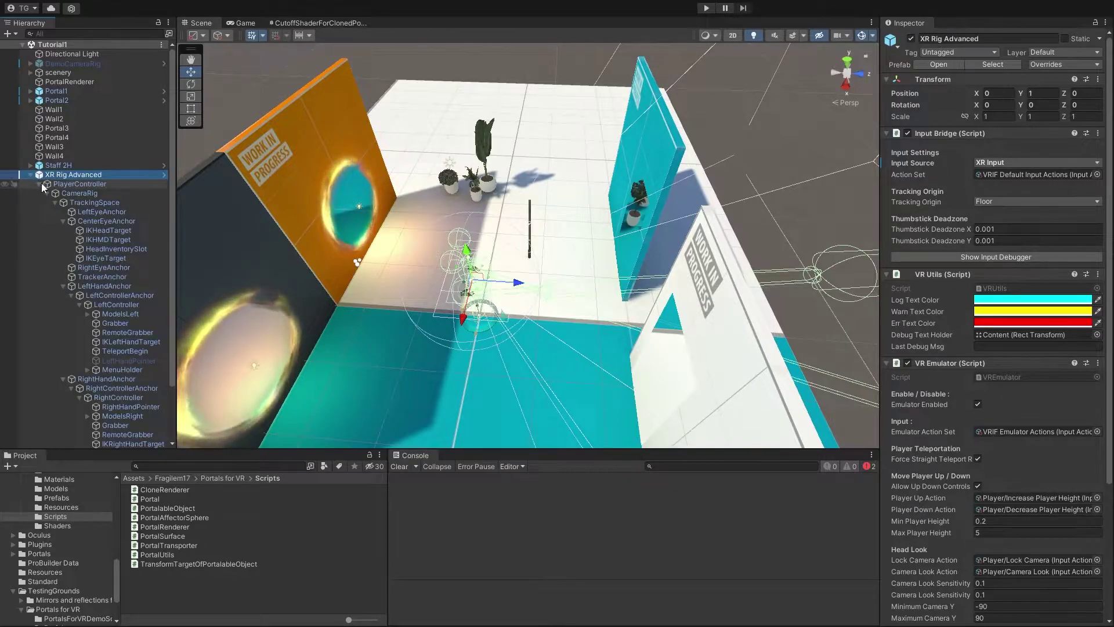
pyautogui.click(38, 183)
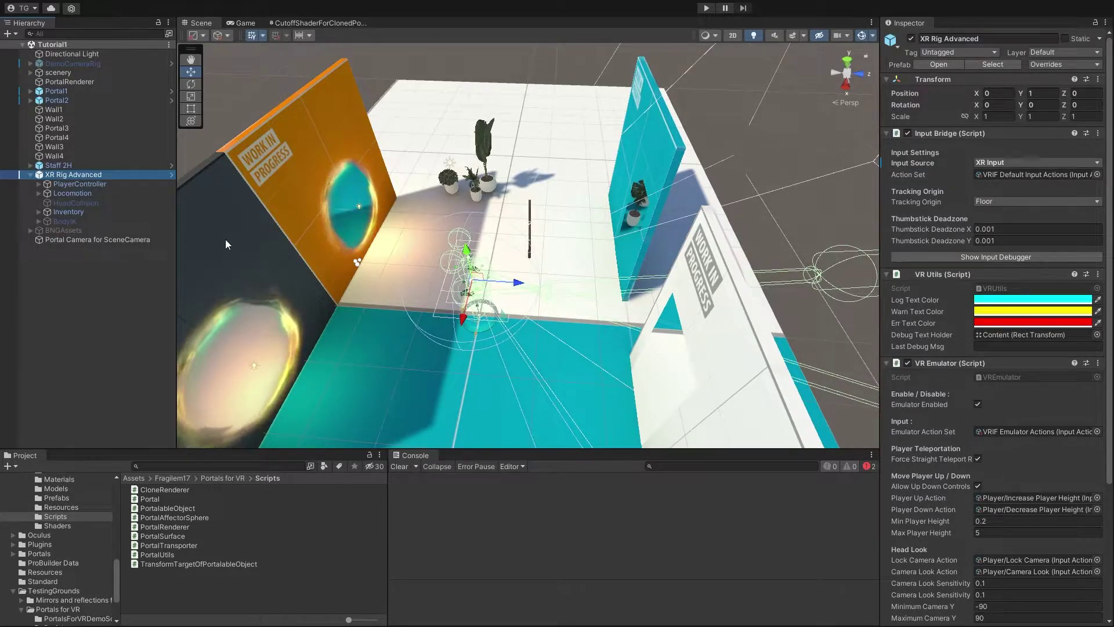
pyautogui.click(54, 203)
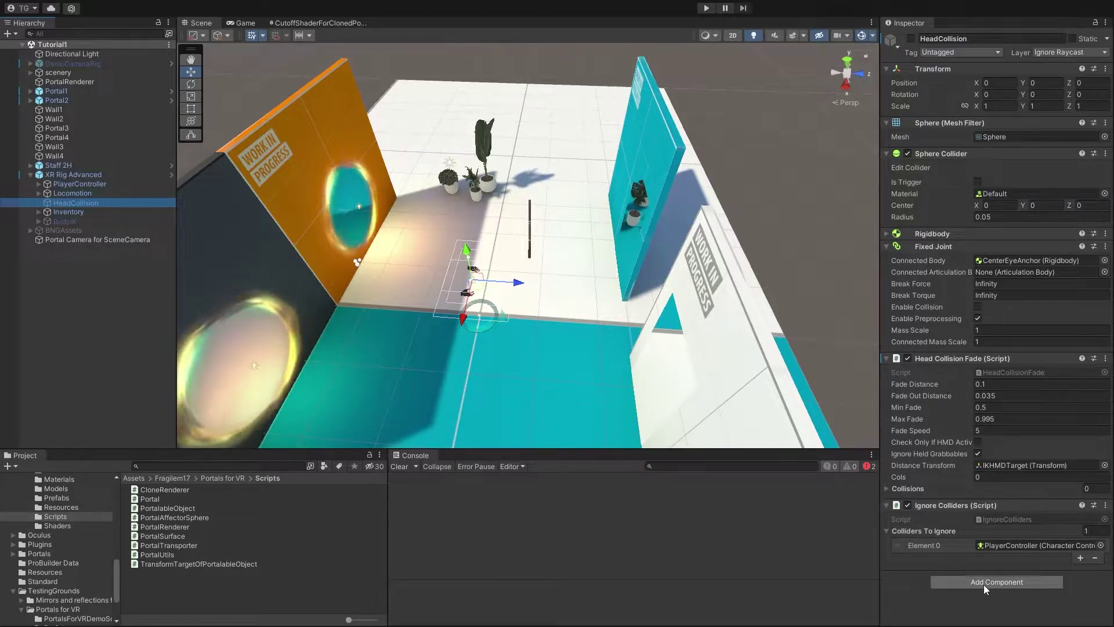
pyautogui.click(38, 183)
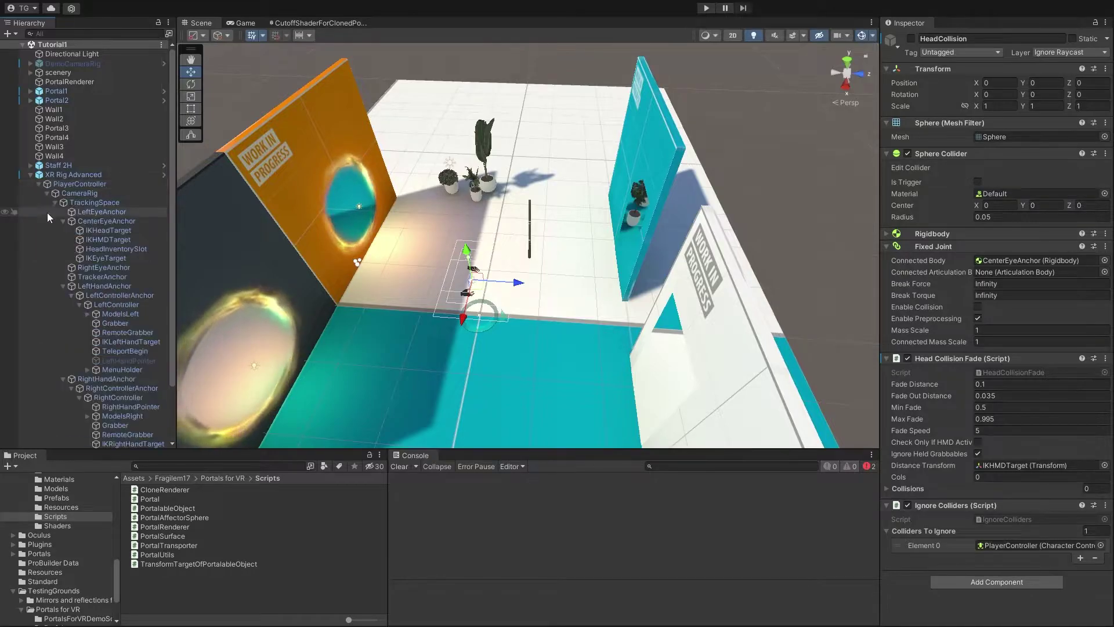
# - Run the scene and walk the player back and forth around the portal walls to examine how head and hands cross them
pyautogui.click(713, 7)
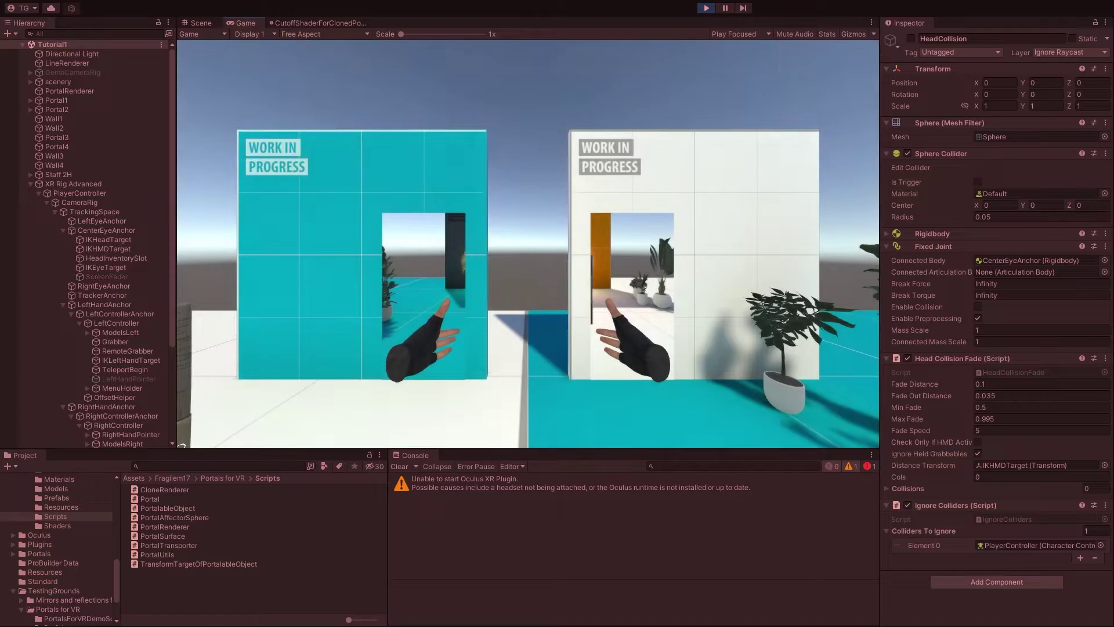
pyautogui.moveTo(488, 312); pyautogui.dragTo(546, 340, button='right')
pyautogui.press('w')
pyautogui.press('w')
pyautogui.press('s')
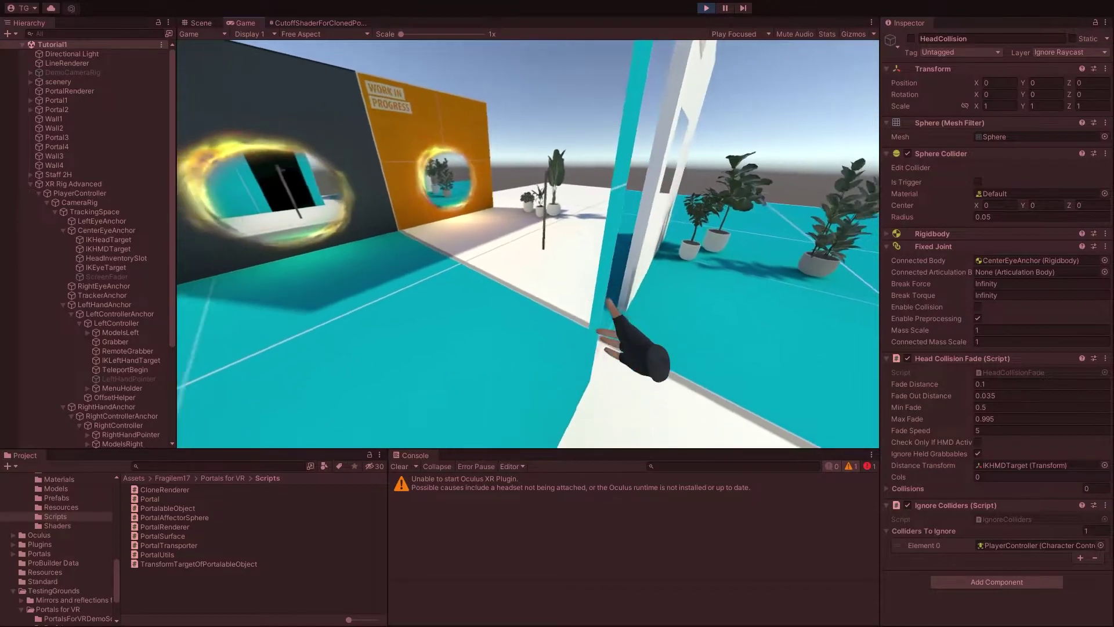
pyautogui.press('s')
pyautogui.press('w')
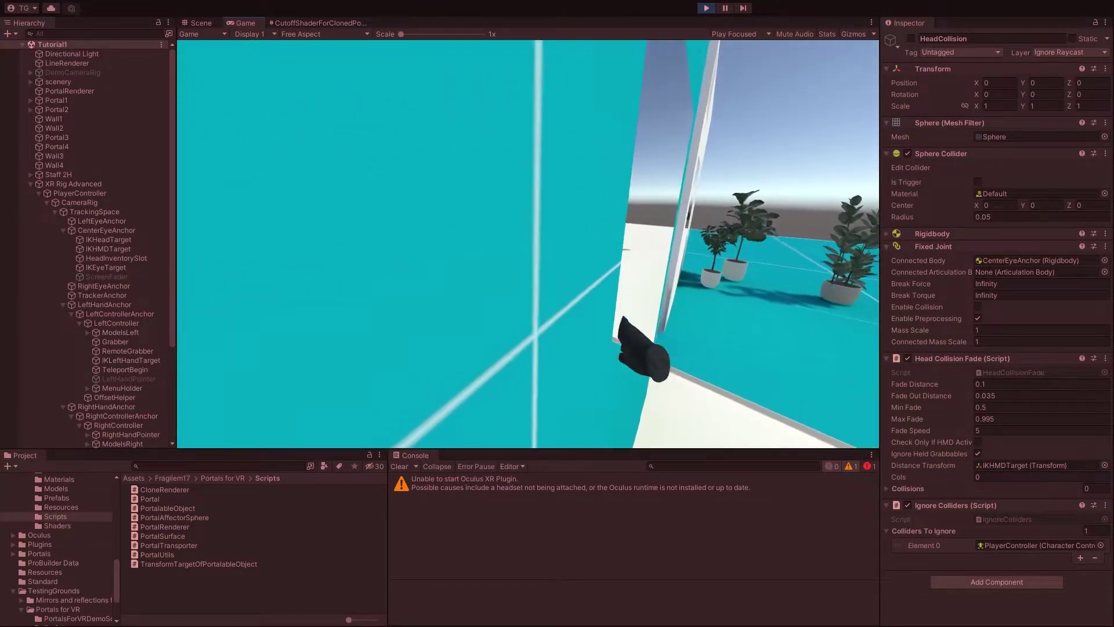
pyautogui.moveTo(545, 339); pyautogui.dragTo(406, 339, button='right')
pyautogui.press('s')
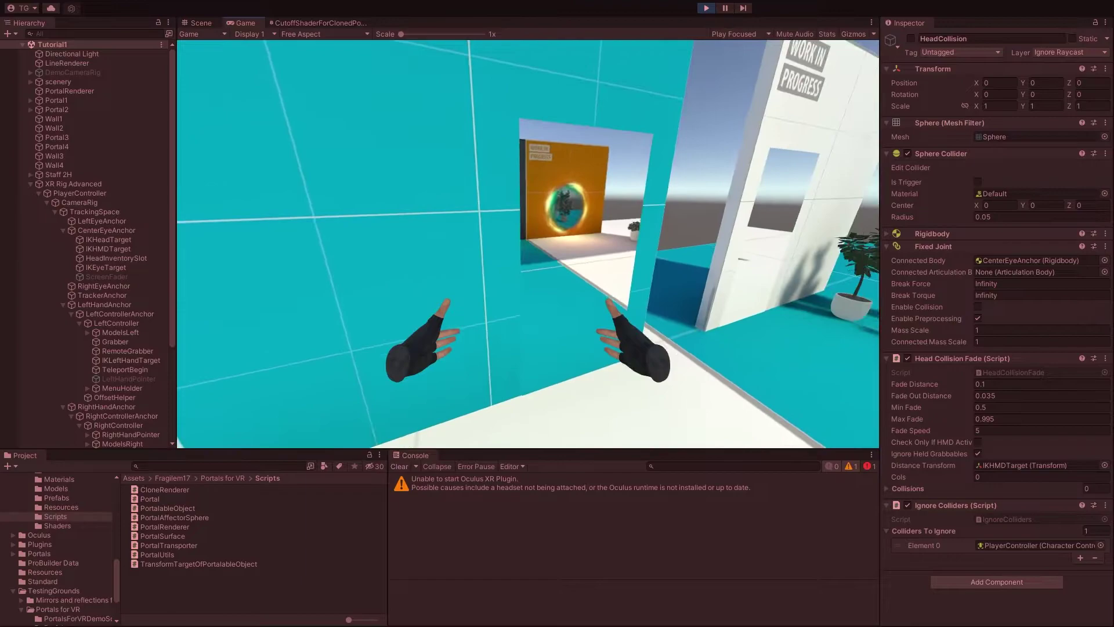
pyautogui.press('a')
pyautogui.moveTo(528, 244); pyautogui.dragTo(464, 298, button='right')
pyautogui.press('w')
pyautogui.press('s')
pyautogui.press('w')
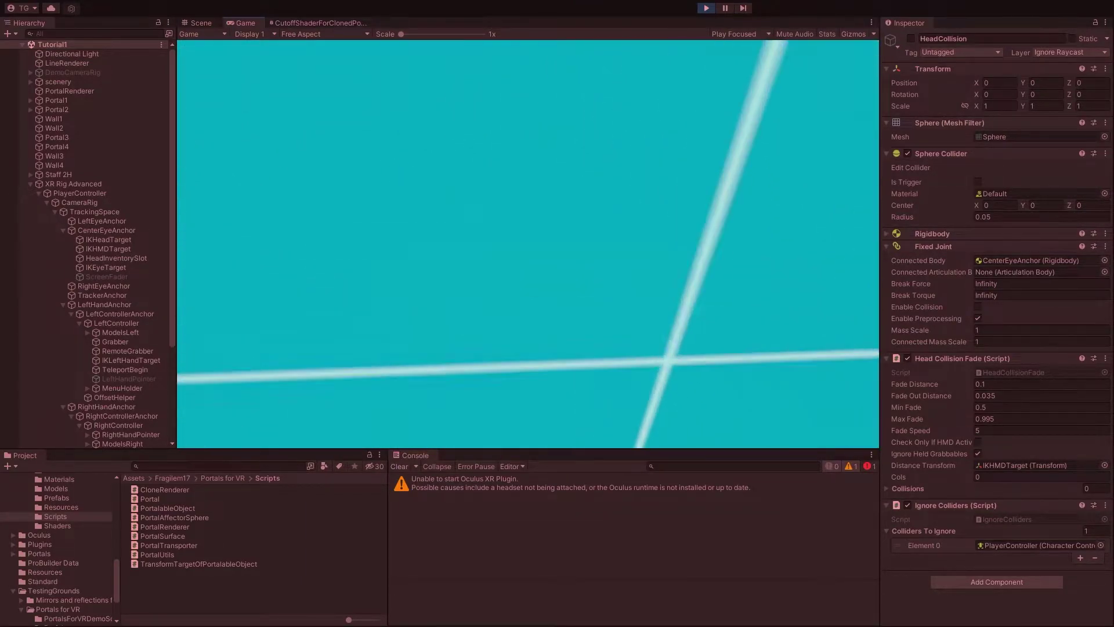
pyautogui.press('w')
pyautogui.press('s')
pyautogui.press('w')
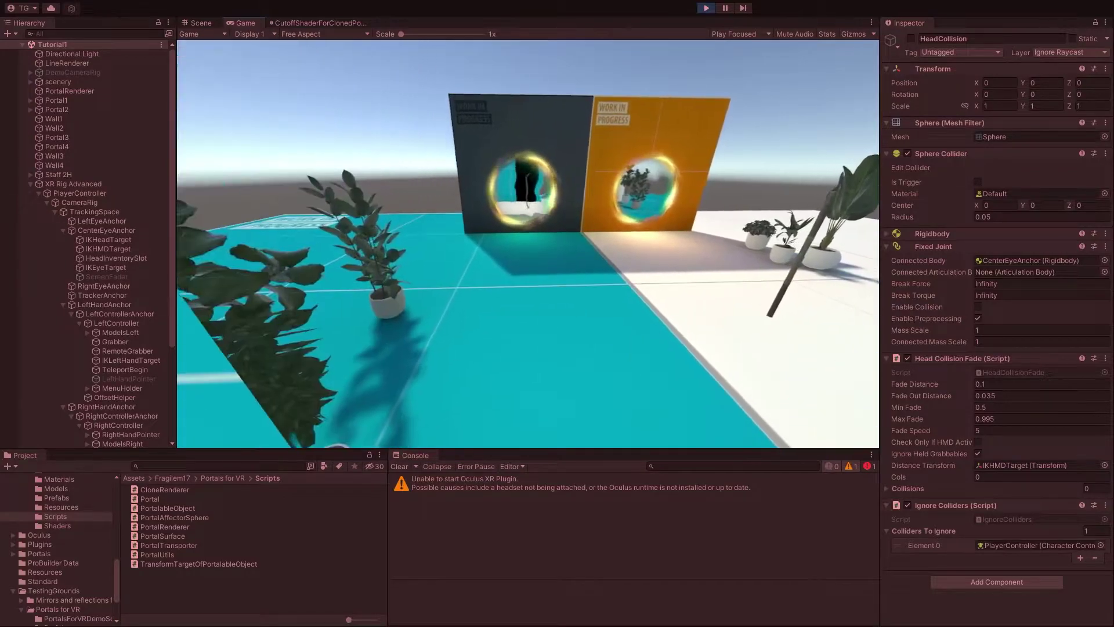
pyautogui.press('s')
pyautogui.press('s')
pyautogui.press('w')
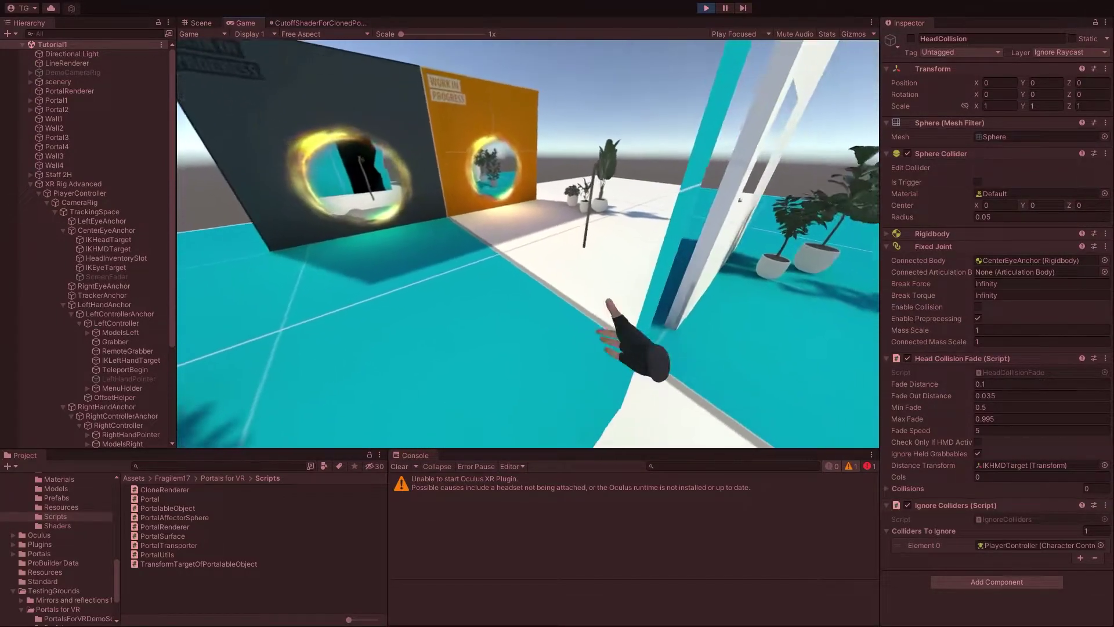
pyautogui.press('w')
pyautogui.press('s')
pyautogui.press('s')
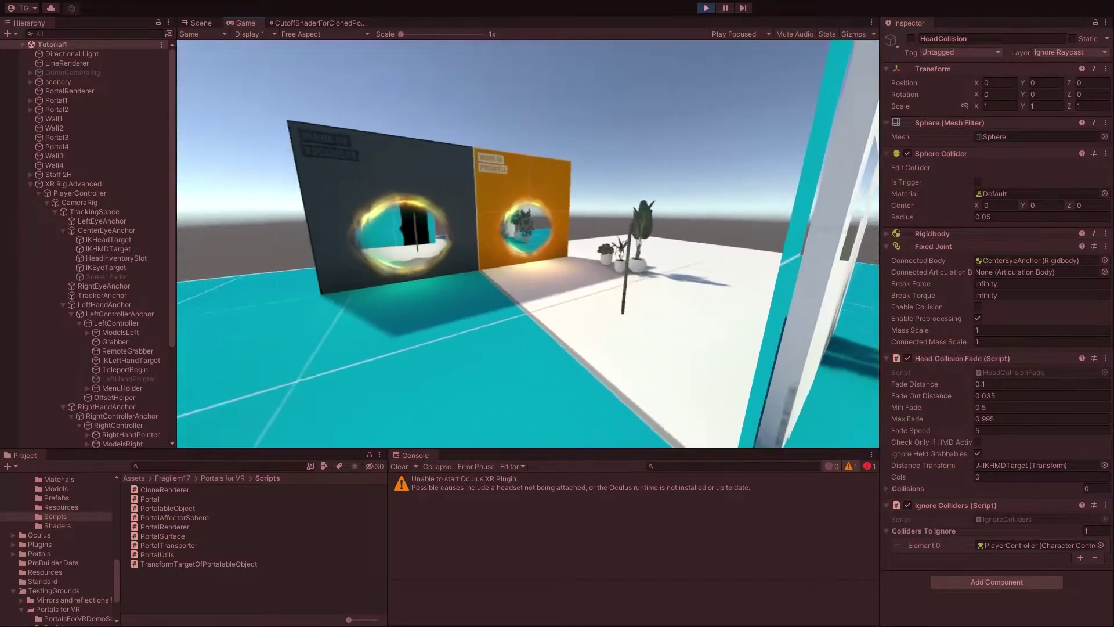
pyautogui.press('d')
pyautogui.press('s')
pyautogui.press('w')
pyautogui.press('s')
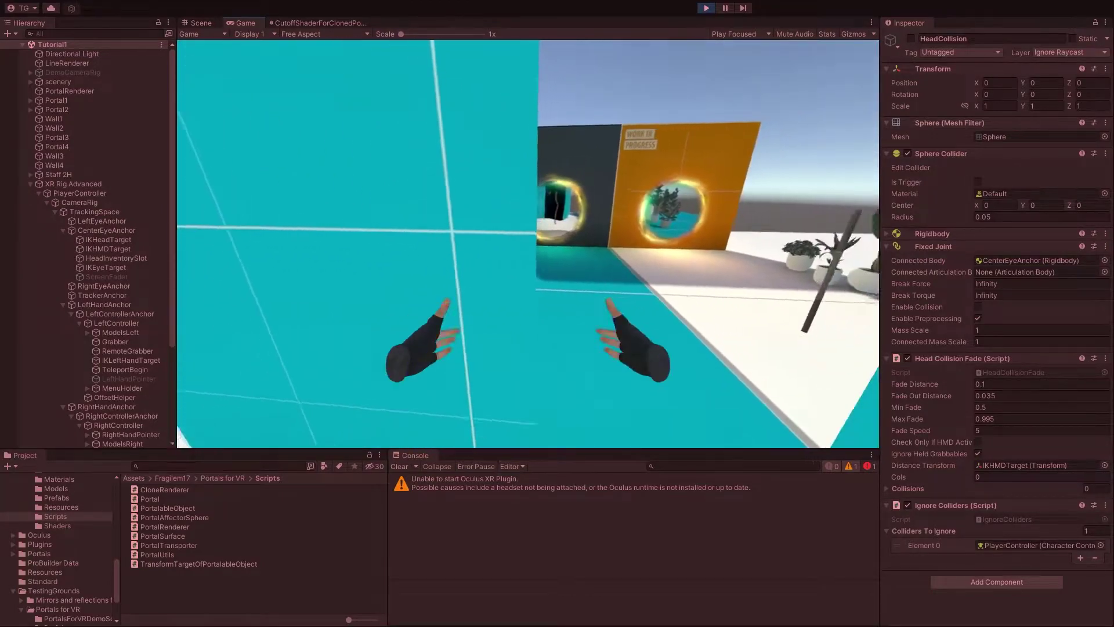
pyautogui.press('d')
pyautogui.press('w')
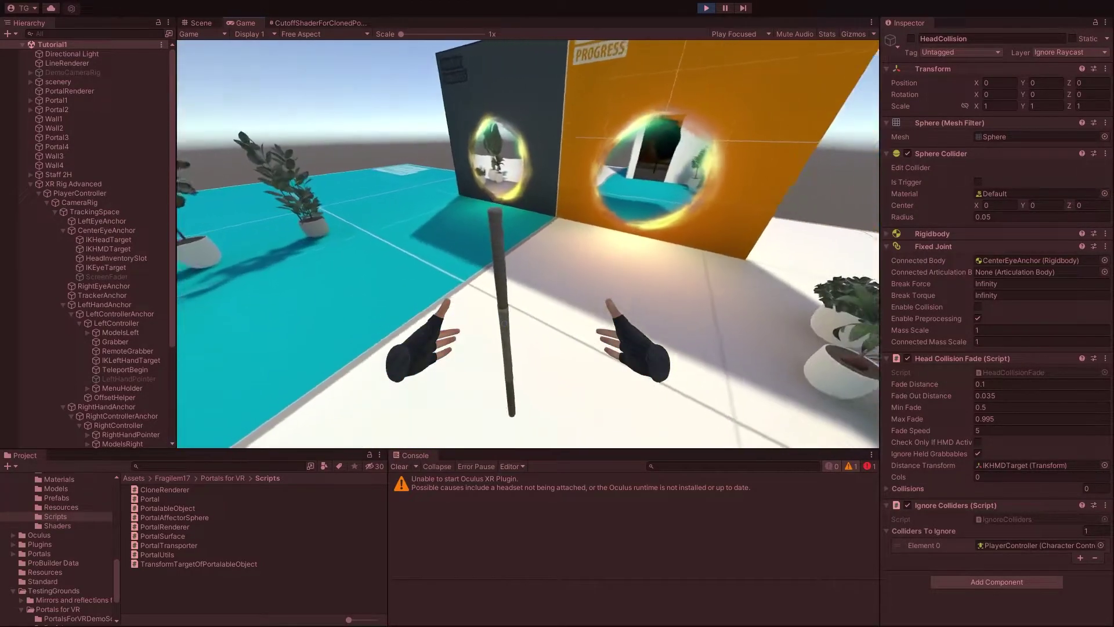
# - Grab the staff, test carrying it back and forth at the portals, and stop play mode
pyautogui.press('q')
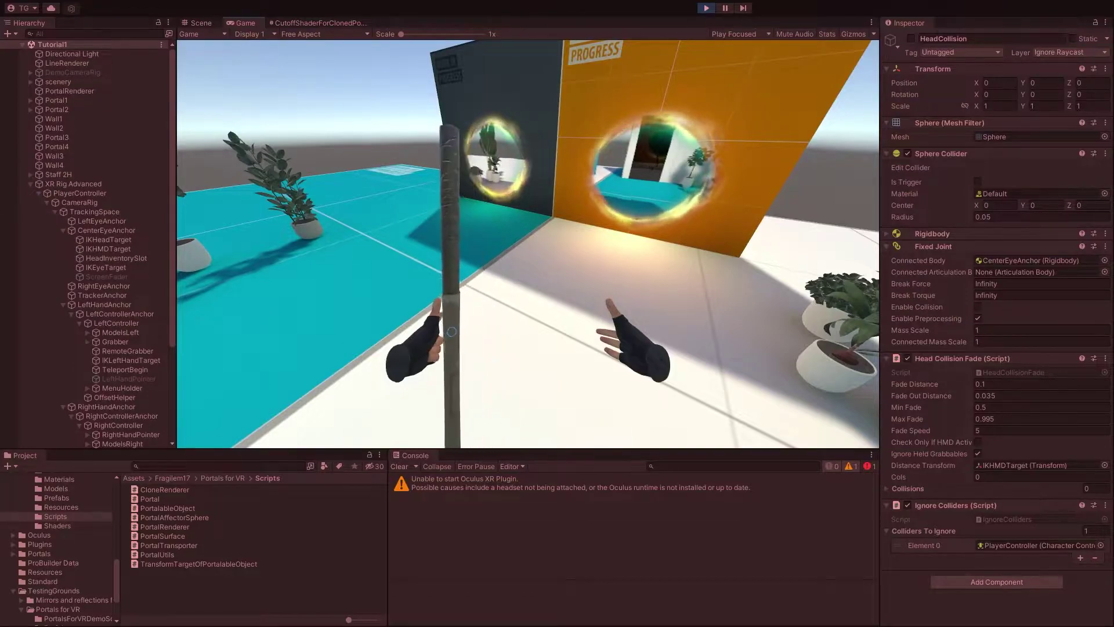
pyautogui.press('w')
pyautogui.press('w')
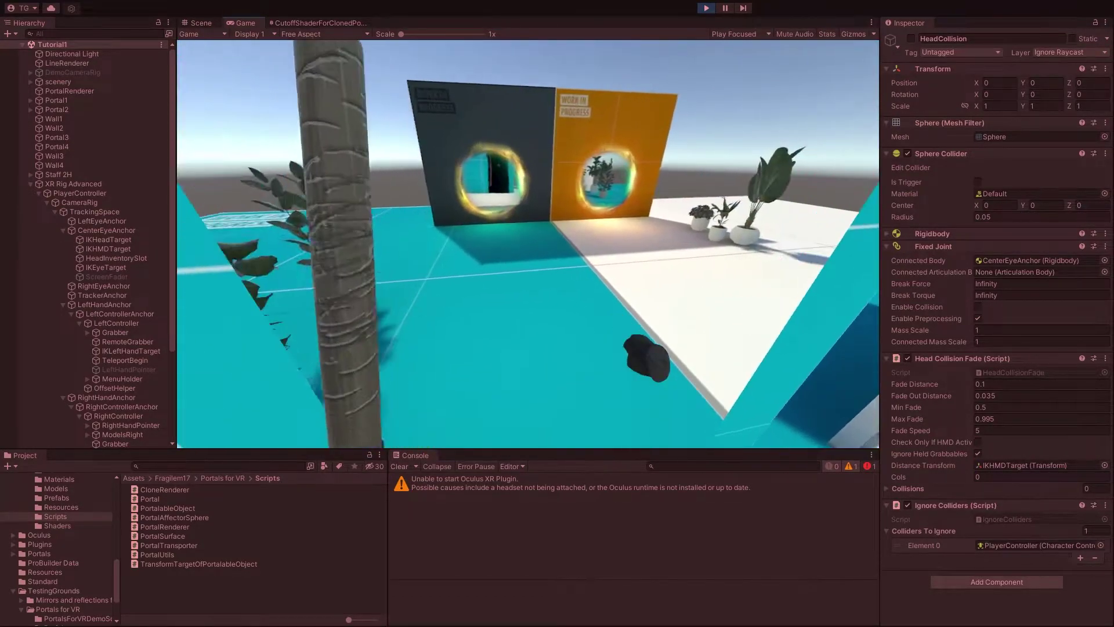
pyautogui.press('s')
pyautogui.press('w')
pyautogui.press('s')
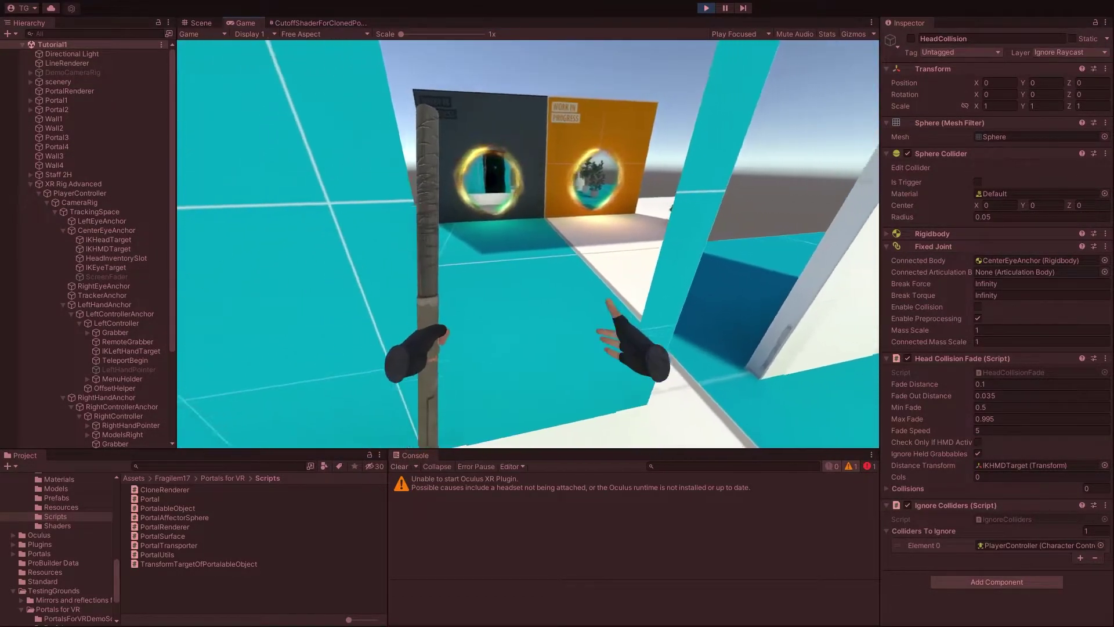
pyautogui.press('w')
pyautogui.press('s')
pyautogui.press('w')
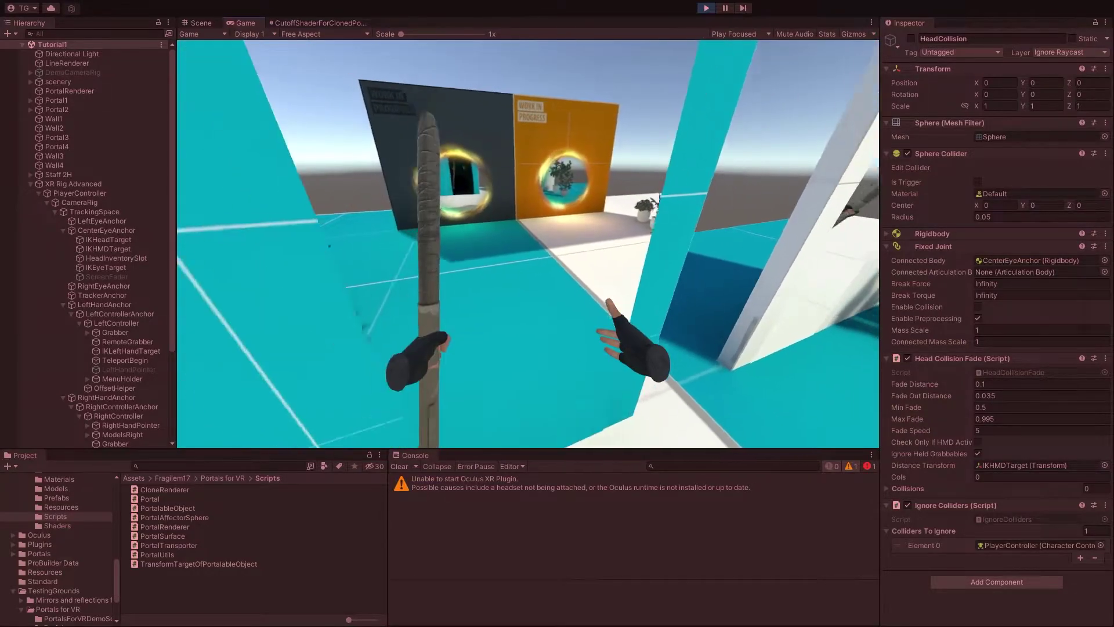
pyautogui.press('s')
pyautogui.press('s')
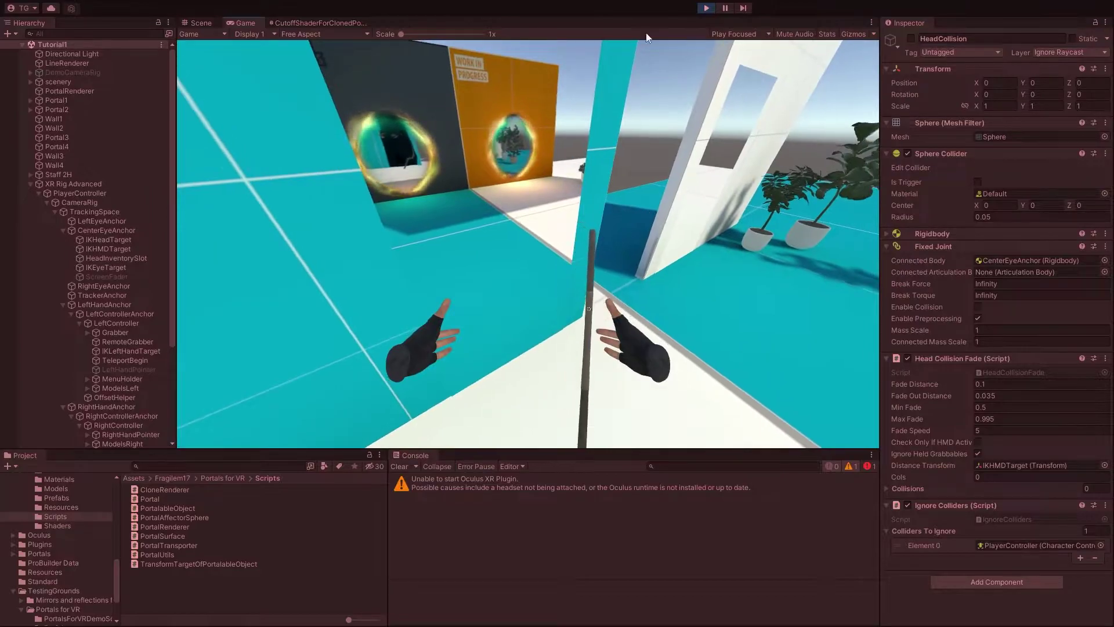
pyautogui.click(705, 8)
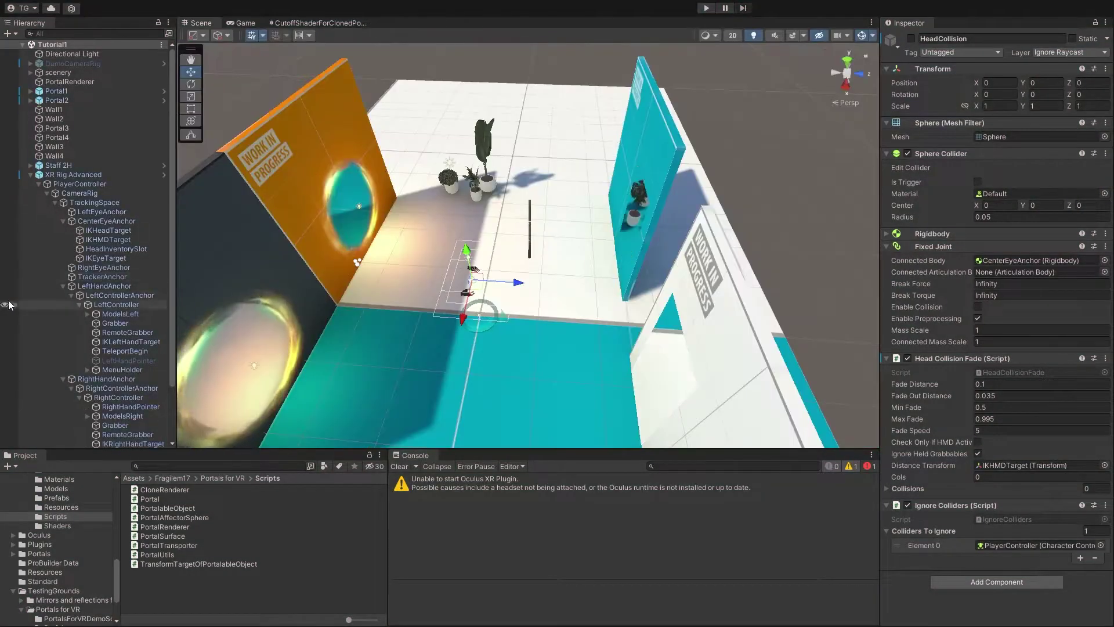
# - Try to add the Portalable Object component directly to CenterEyeAnchor in the player's camera rig
pyautogui.click(64, 286)
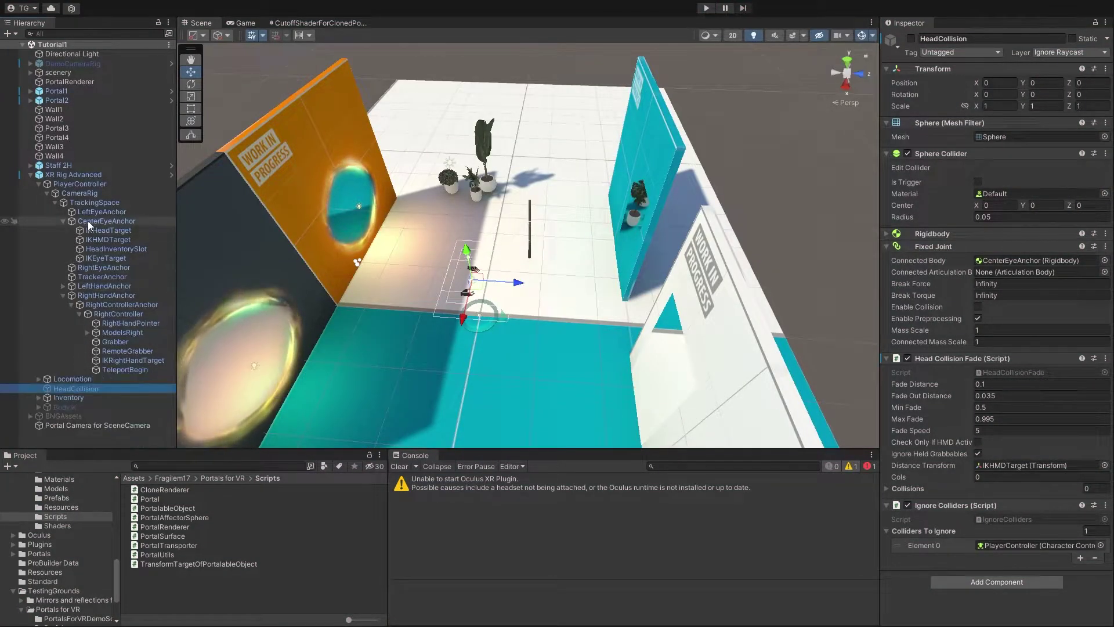
pyautogui.click(88, 220)
pyautogui.moveTo(416, 317); pyautogui.dragTo(542, 284, button='right')
pyautogui.press('w')
pyautogui.press('s')
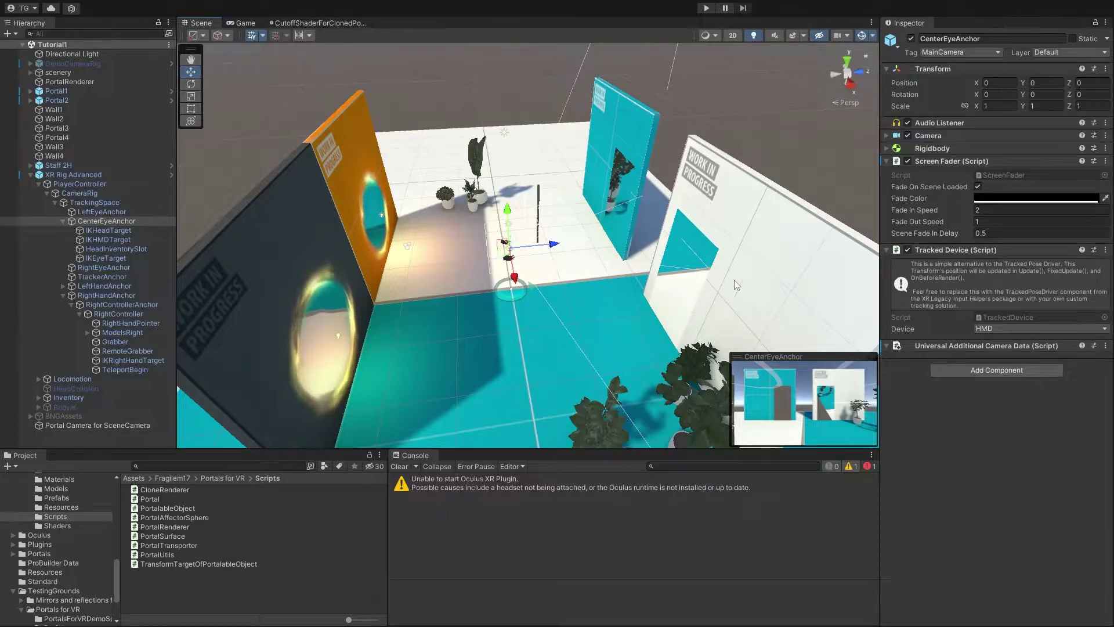
pyautogui.click(946, 370)
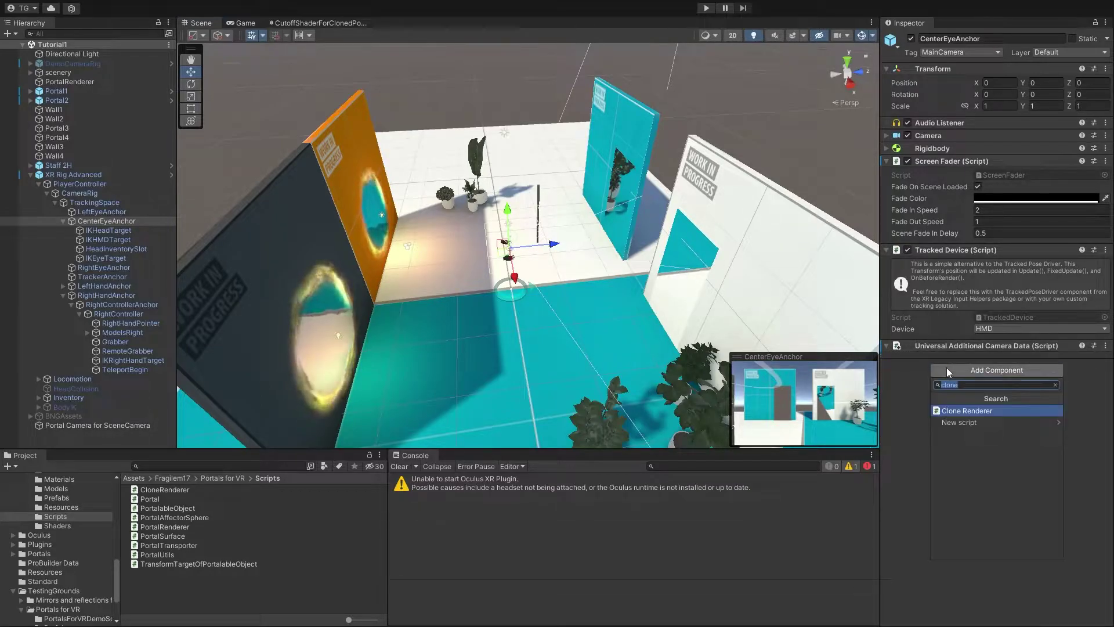
pyautogui.write('portal')
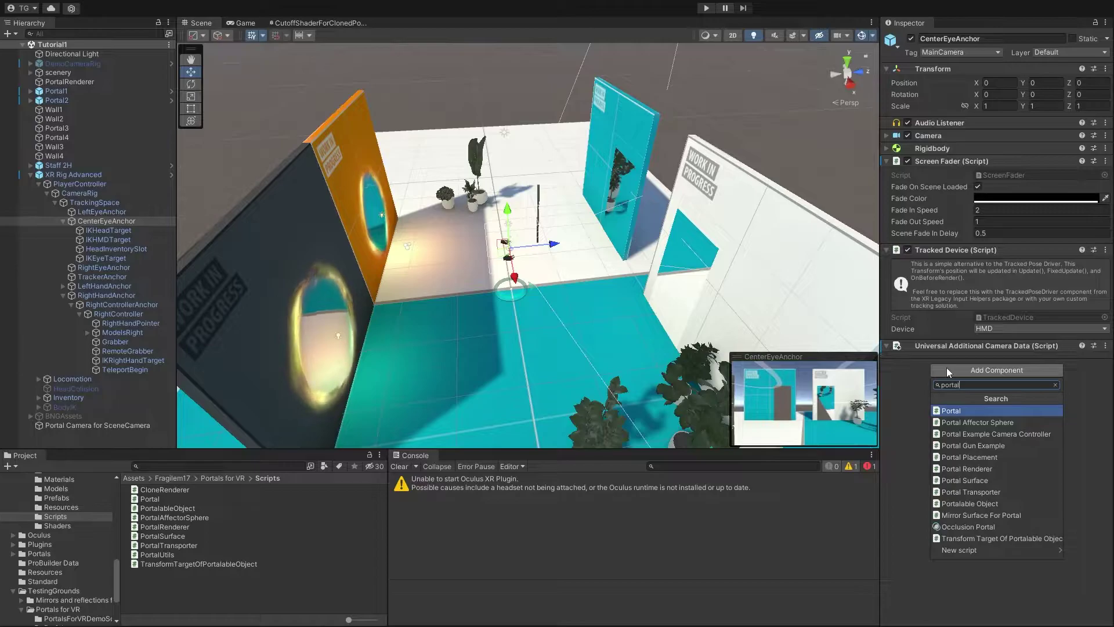
pyautogui.press('Down')
pyautogui.press('Down')
pyautogui.press('Down')
pyautogui.press('Down')
pyautogui.press('Down')
pyautogui.press('Down')
pyautogui.press('Down')
pyautogui.press('Down')
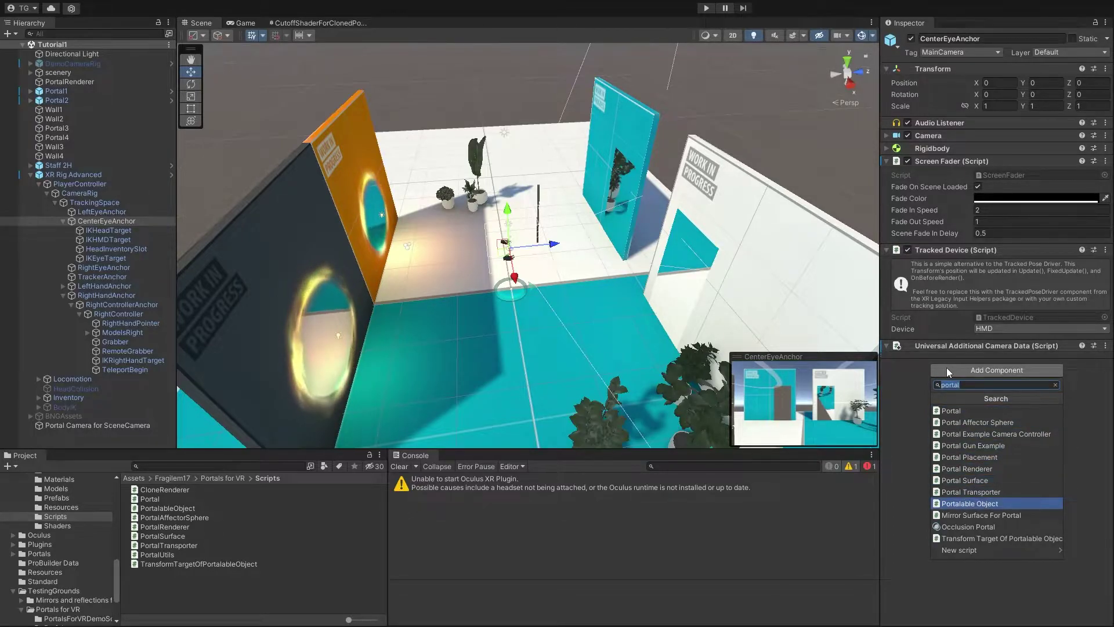
pyautogui.press('Return')
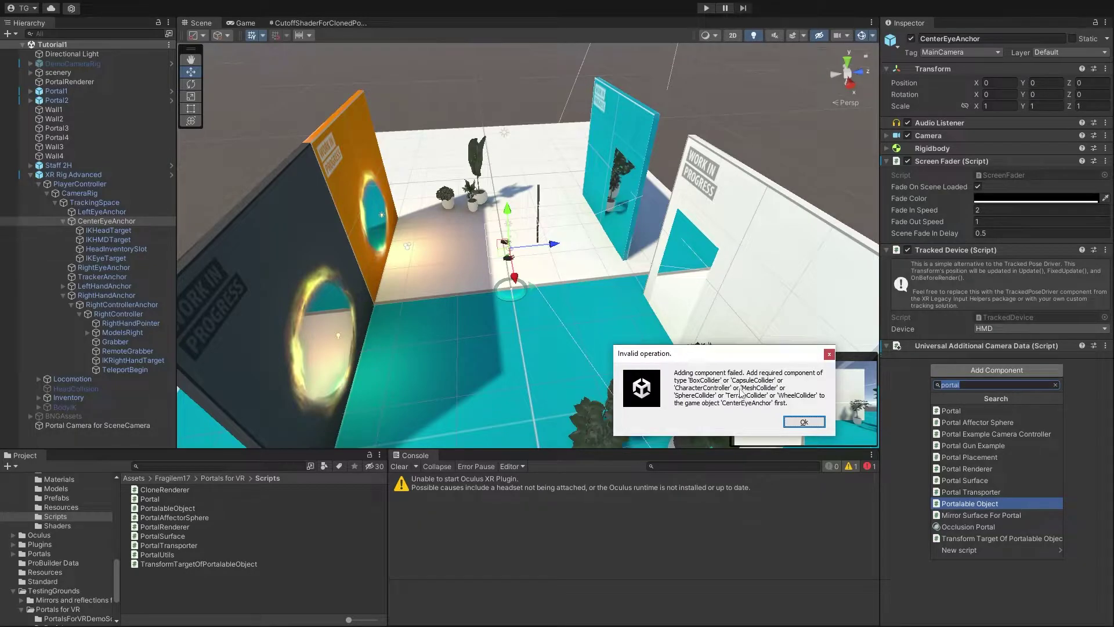
pyautogui.click(796, 422)
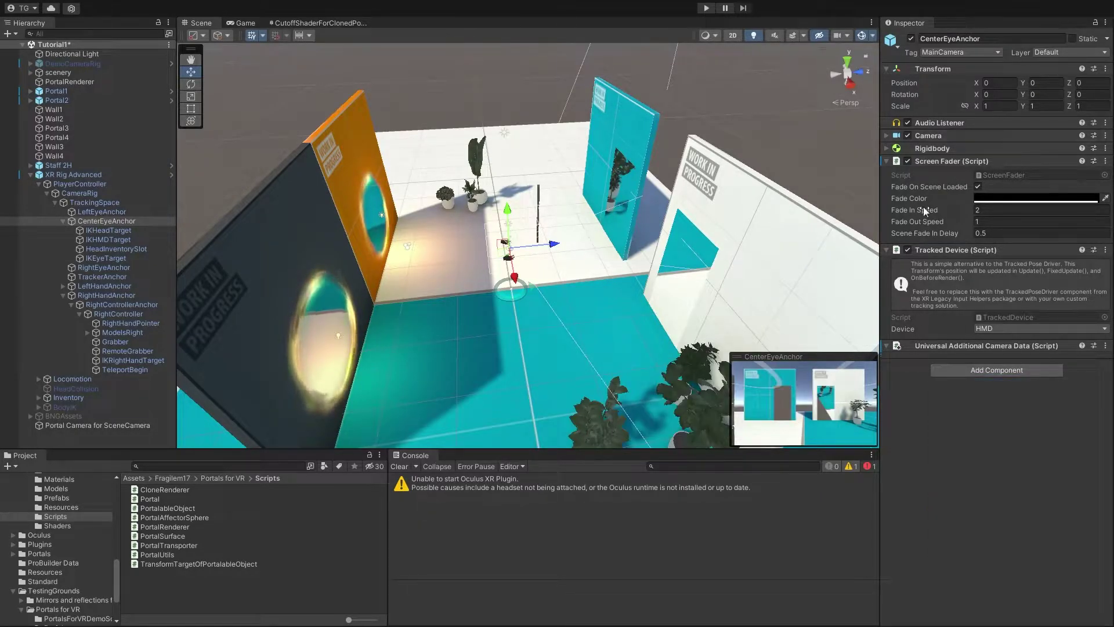
# - Create an empty child object under CenterEyeAnchor and name it PortalableObject
pyautogui.rightClick(99, 221)
pyautogui.click(155, 363)
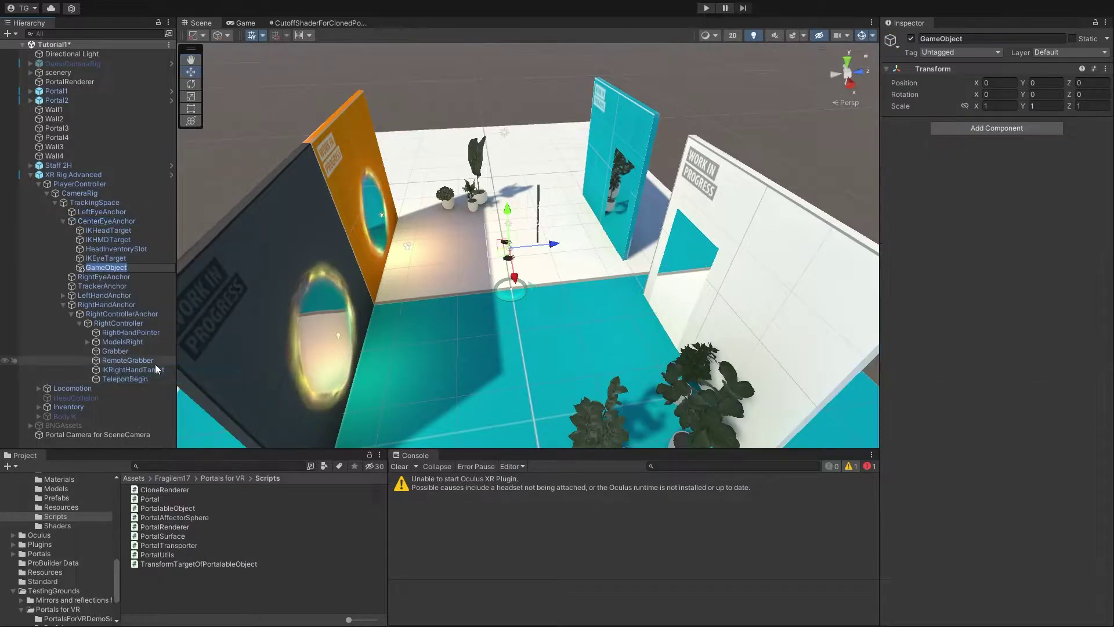
pyautogui.write('Portalabl')
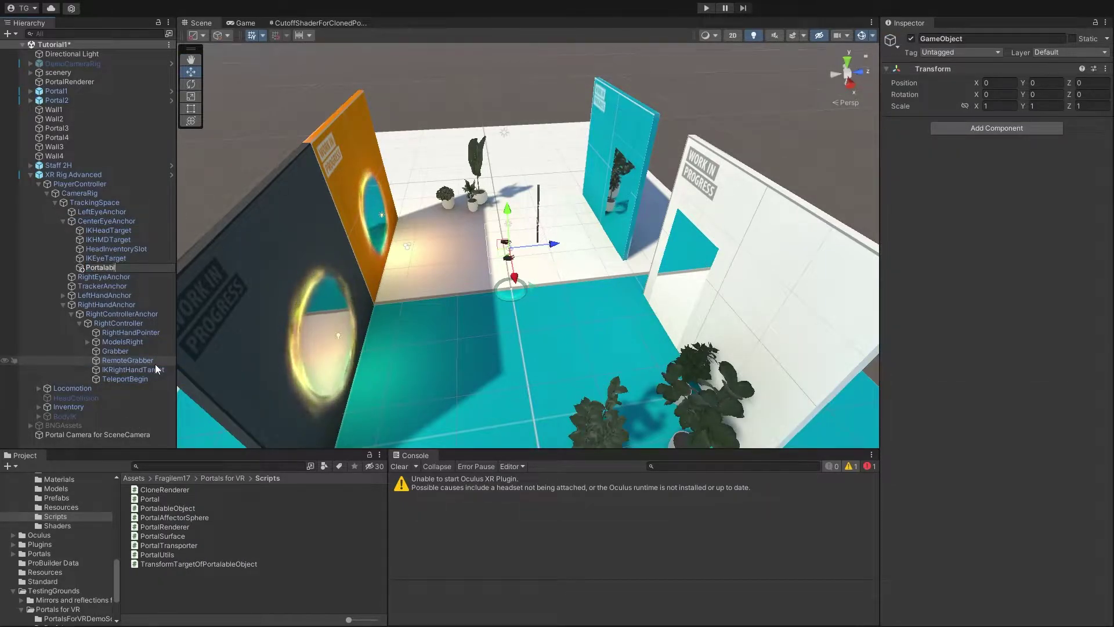
pyautogui.write('eObject')
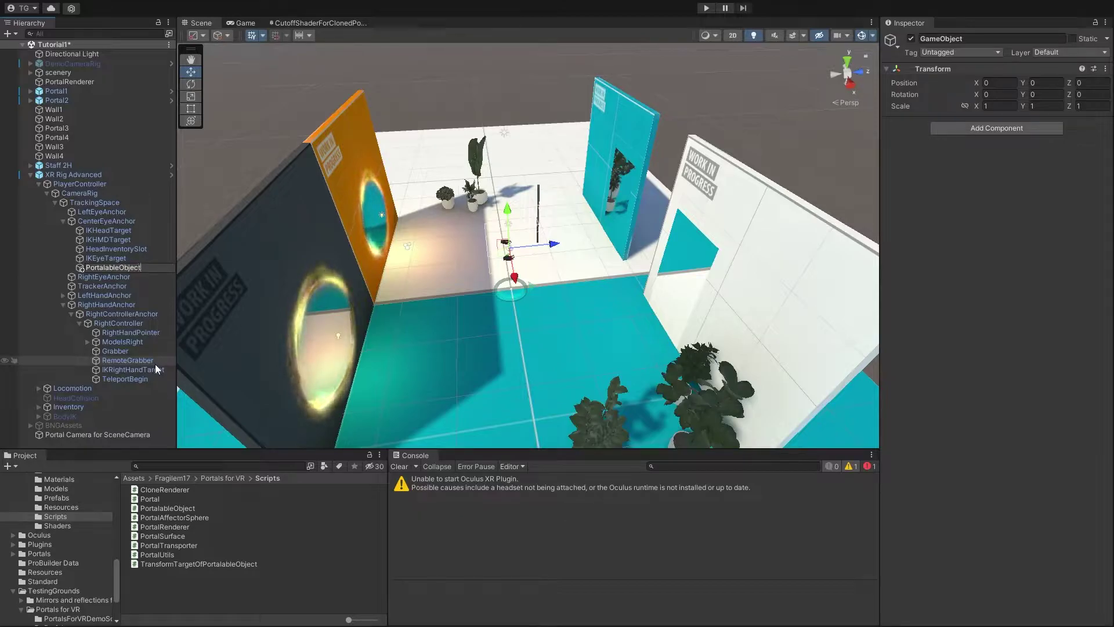
pyautogui.press('Return')
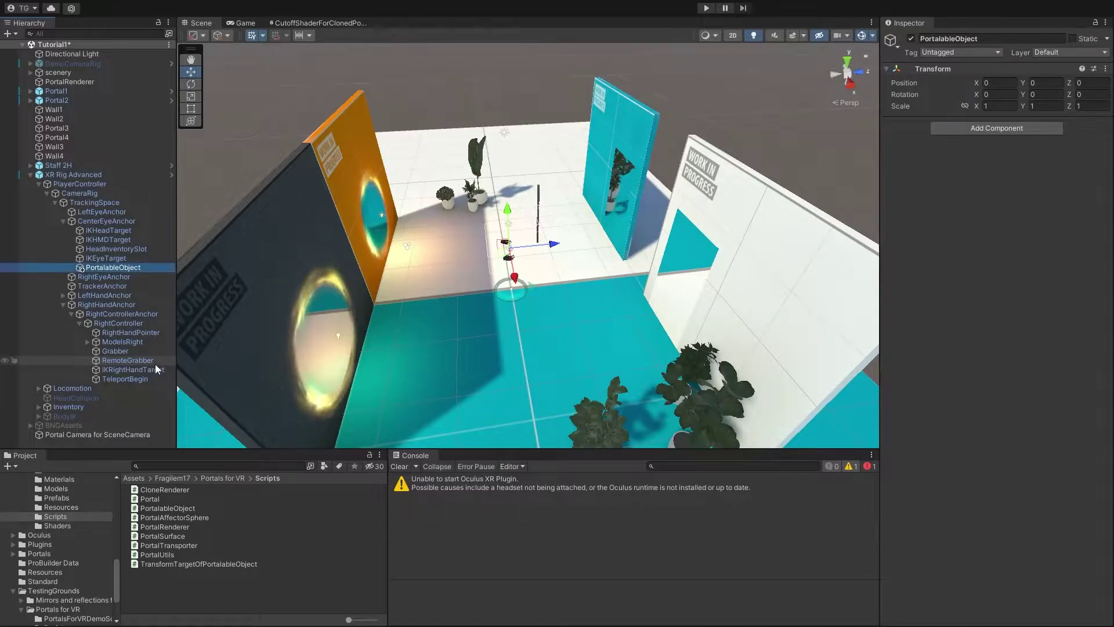
# - Add a Sphere Collider component to the PortalableObject under CenterEyeAnchor
pyautogui.click(1021, 131)
pyautogui.write('sphere')
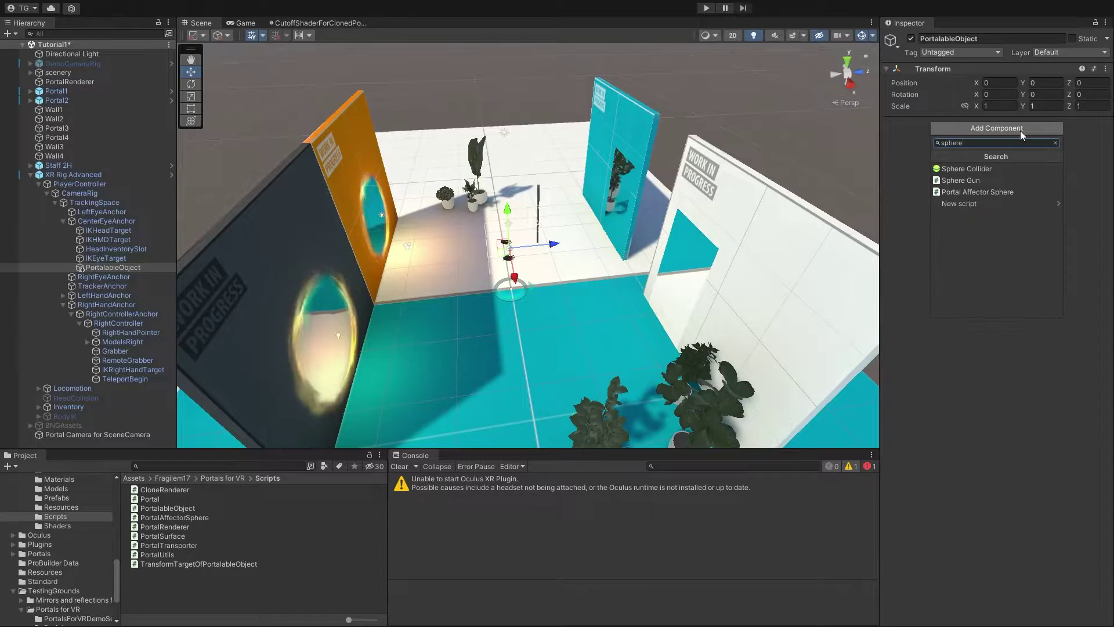
pyautogui.click(960, 168)
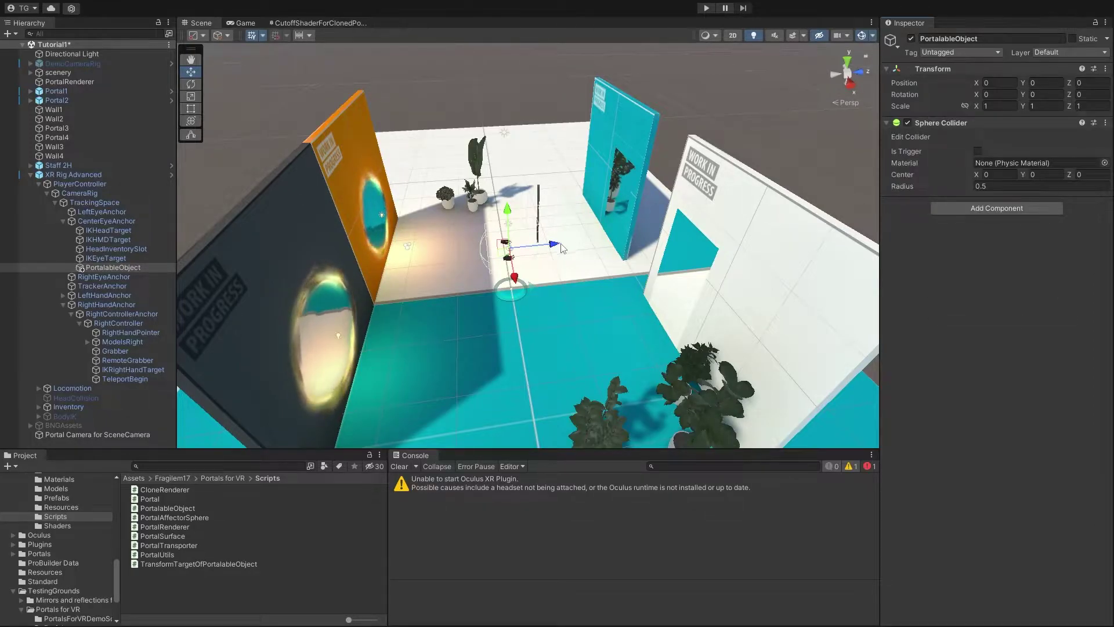
# - Replace the Sphere Collider on PortalableObject with a Capsule Collider and set its radius to 0.1
pyautogui.scroll(-5, 511, 267)
pyautogui.scroll(3, 510, 265)
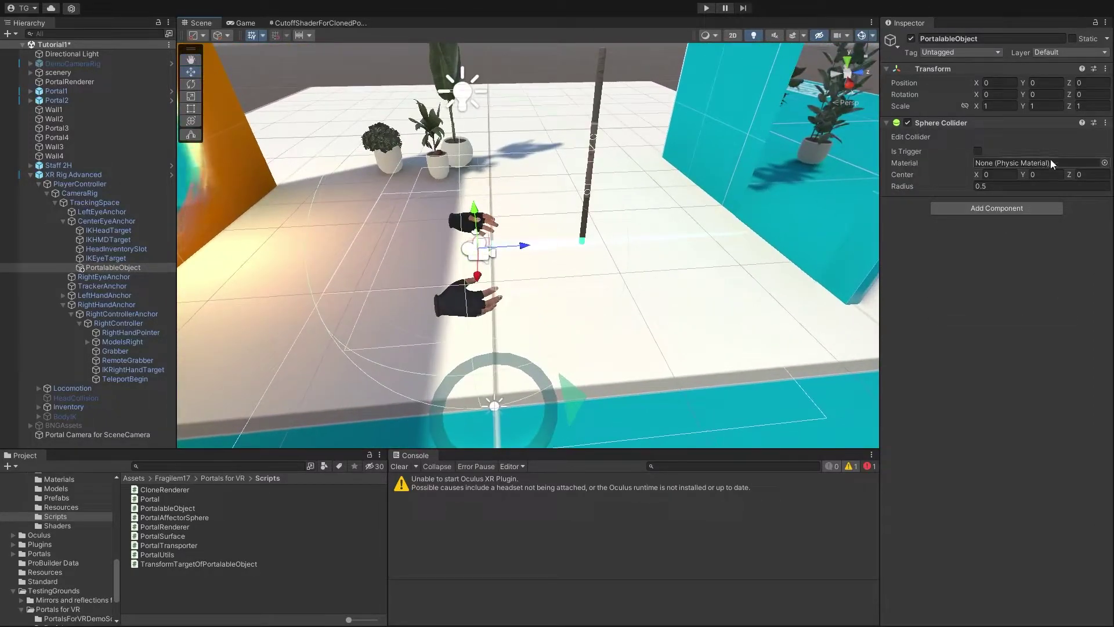
pyautogui.hotkey('ctrl', 'z')
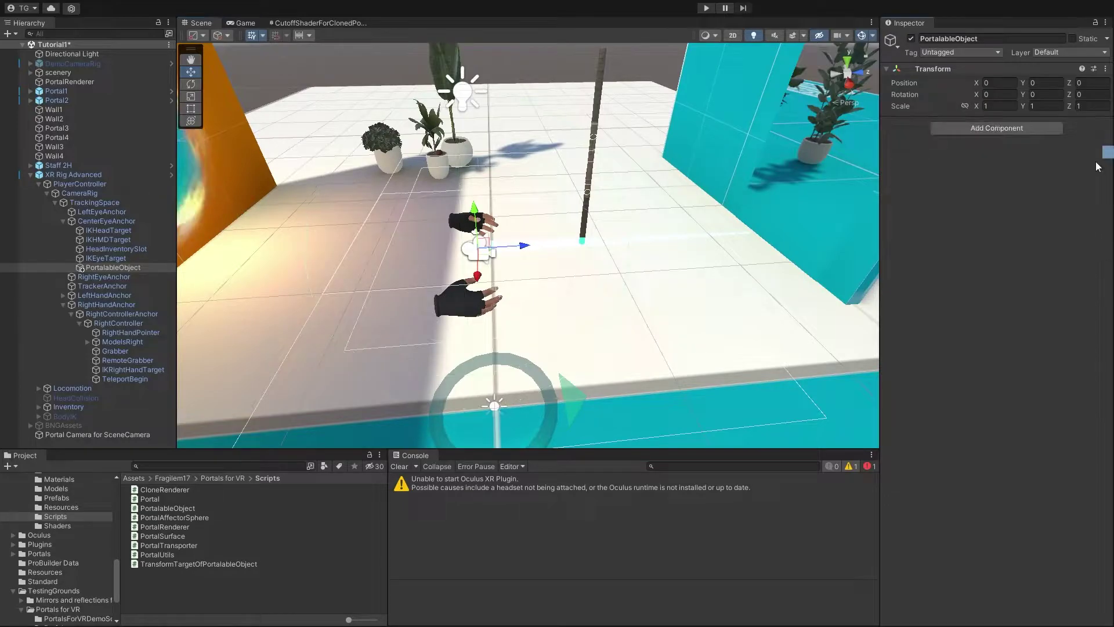
pyautogui.click(967, 129)
pyautogui.write('collider')
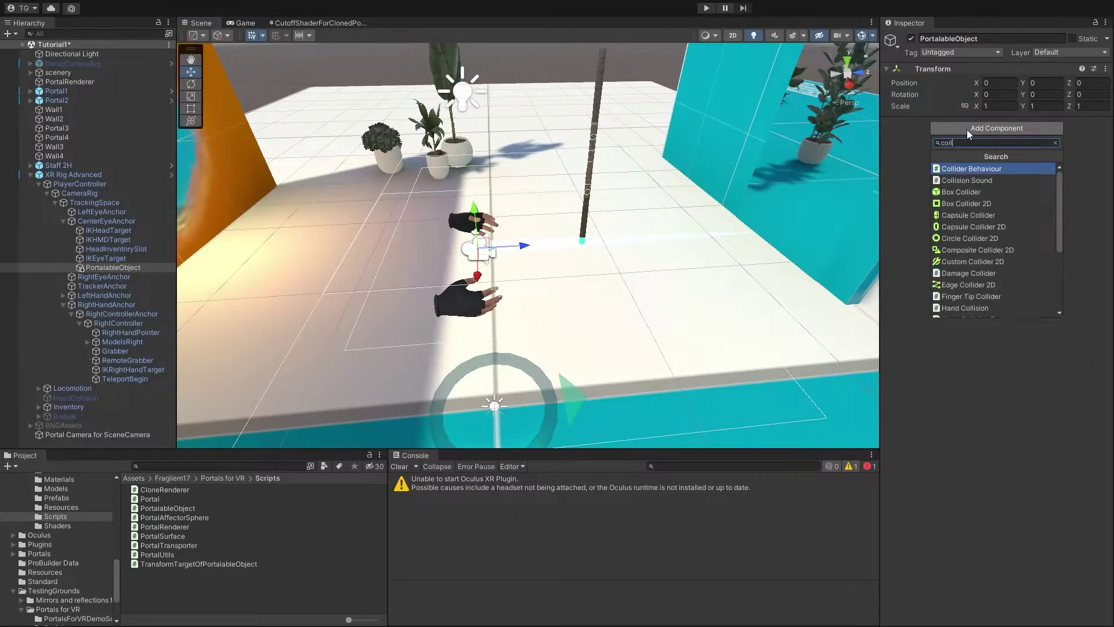
pyautogui.press('Down')
pyautogui.press('Down')
pyautogui.press('Down')
pyautogui.press('Return')
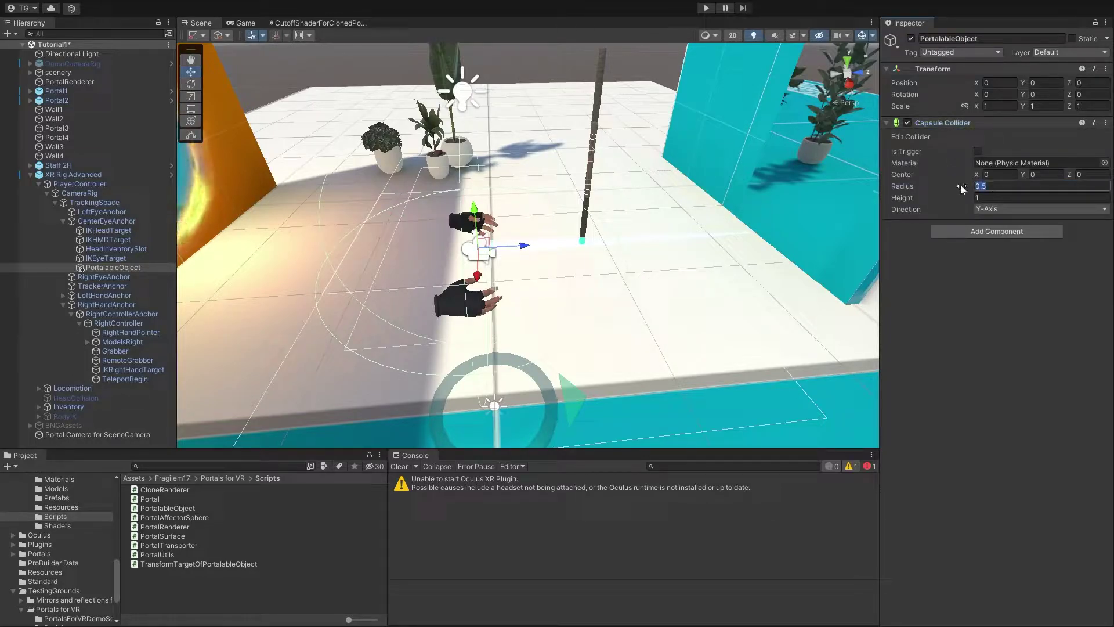
# - Expand Portal1 and Portal2 in the scene hierarchy and examine Portal2's collider volume on the orange wall up close
pyautogui.moveTo(691, 206); pyautogui.dragTo(465, 226, button='right')
pyautogui.keyDown('alt'); pyautogui.moveTo(465, 226); pyautogui.dragTo(452, 233); pyautogui.keyUp('alt')
pyautogui.click(307, 239)
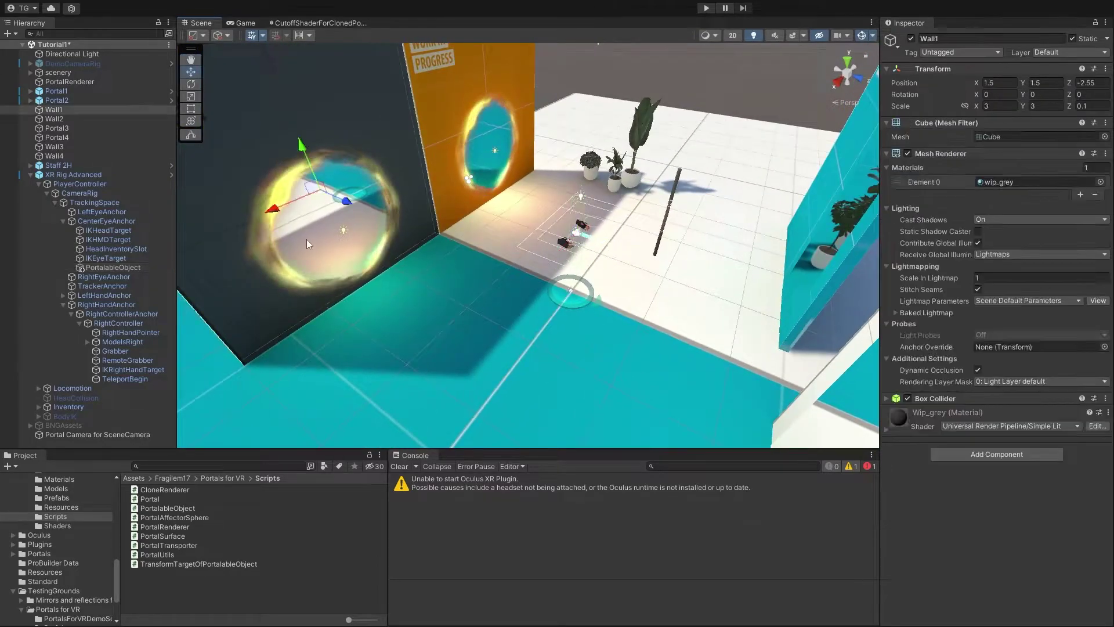
pyautogui.click(37, 146)
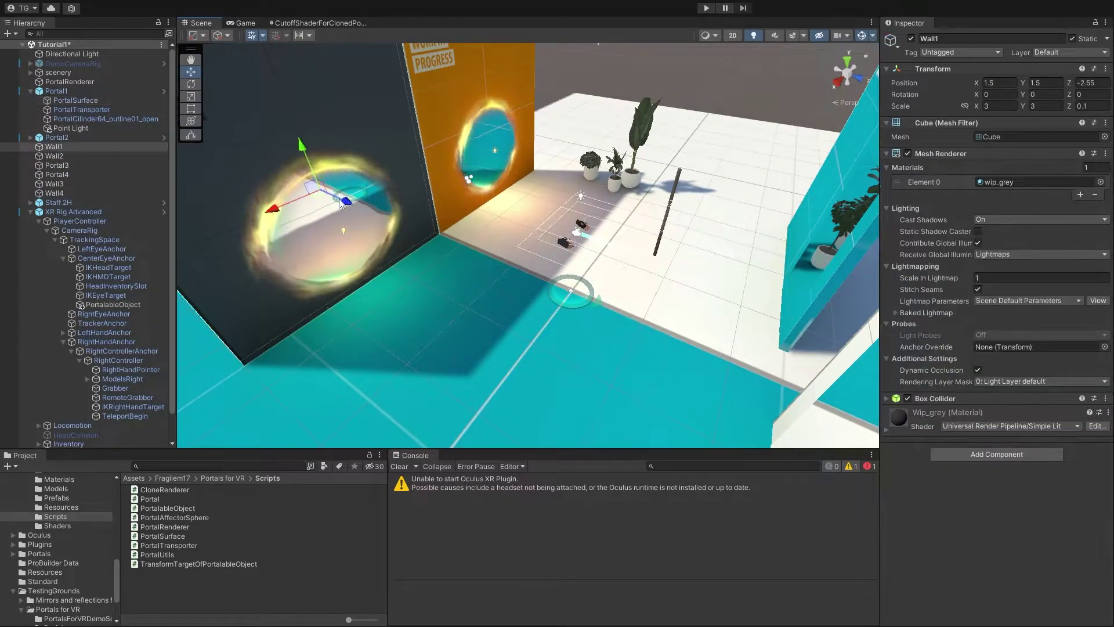
pyautogui.click(37, 137)
pyautogui.click(31, 137)
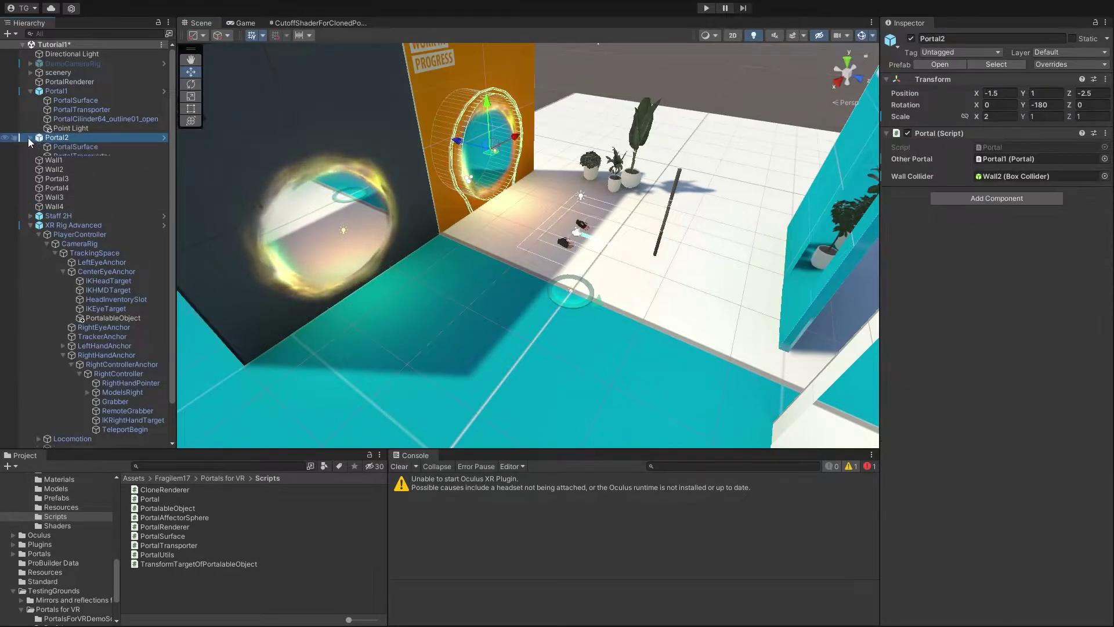
pyautogui.press('w')
pyautogui.moveTo(539, 182); pyautogui.dragTo(502, 135, button='right')
pyautogui.press('w')
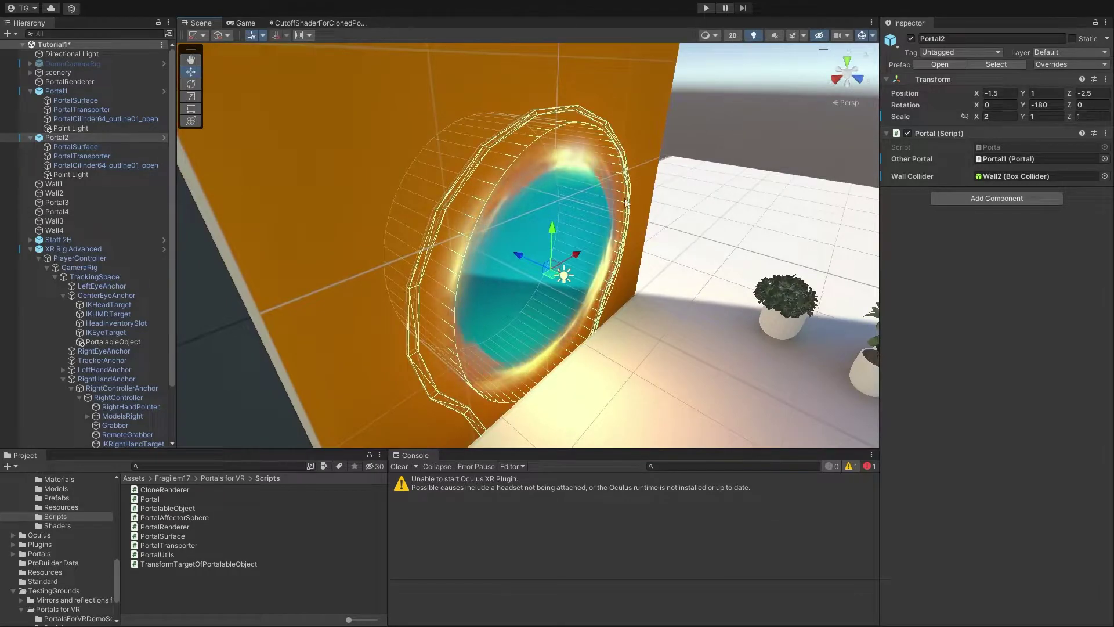
pyautogui.keyDown('alt'); pyautogui.moveTo(502, 136); pyautogui.dragTo(478, 304); pyautogui.keyUp('alt')
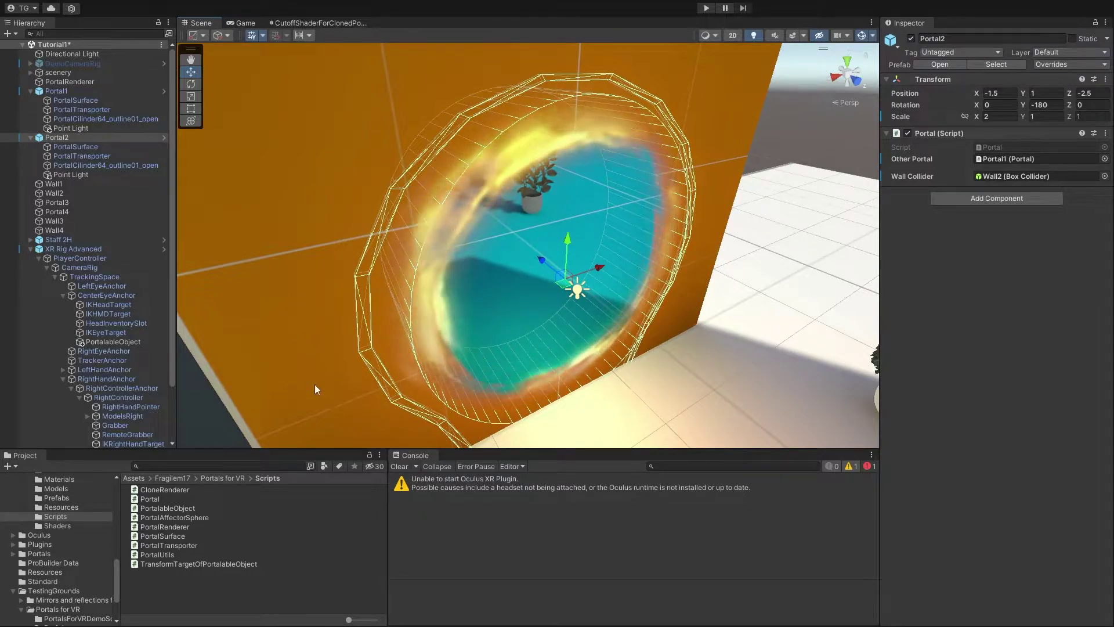
# - Select Portal3 on the turquoise wall and examine its collider volume from several angles
pyautogui.moveTo(295, 379); pyautogui.dragTo(774, 313, button='right')
pyautogui.click(525, 246)
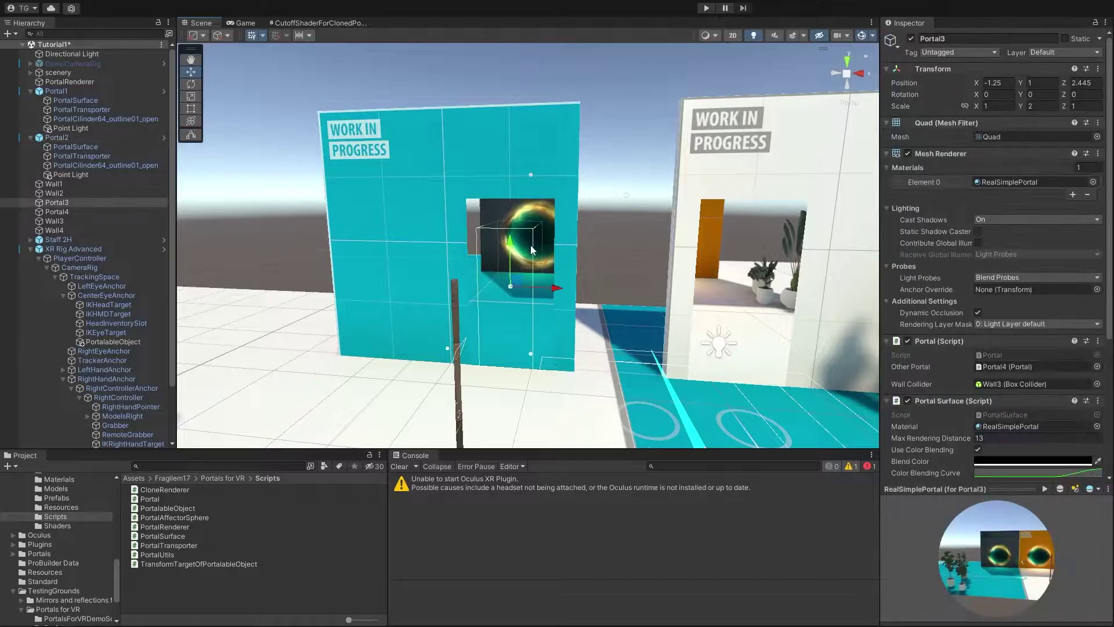
pyautogui.press('w')
pyautogui.moveTo(525, 246); pyautogui.dragTo(584, 266, button='right')
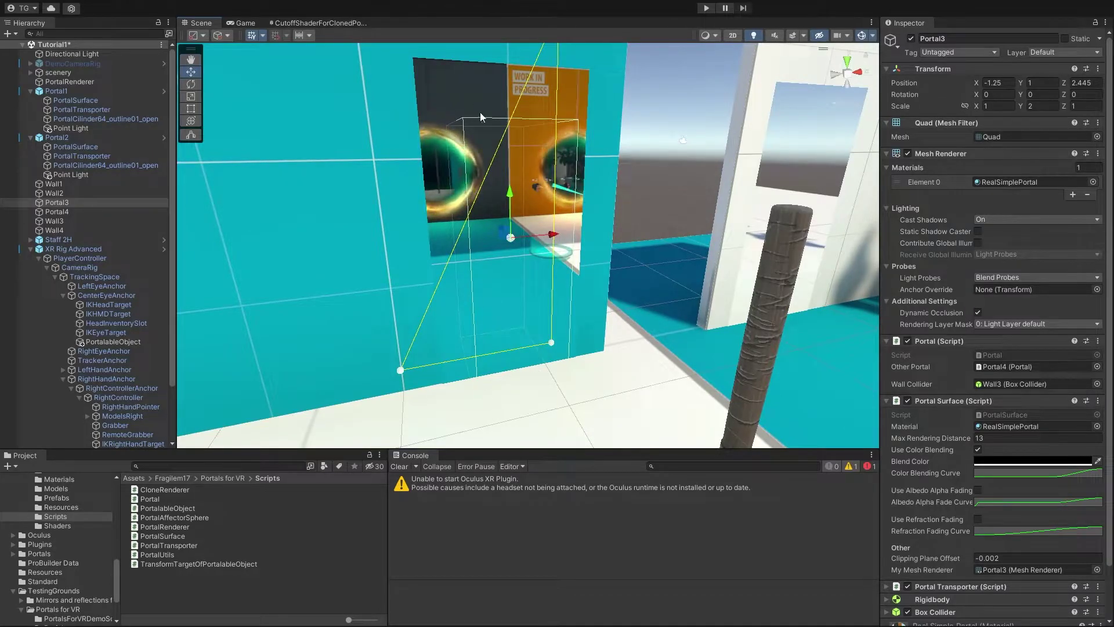
pyautogui.moveTo(471, 154); pyautogui.dragTo(511, 246, button='right')
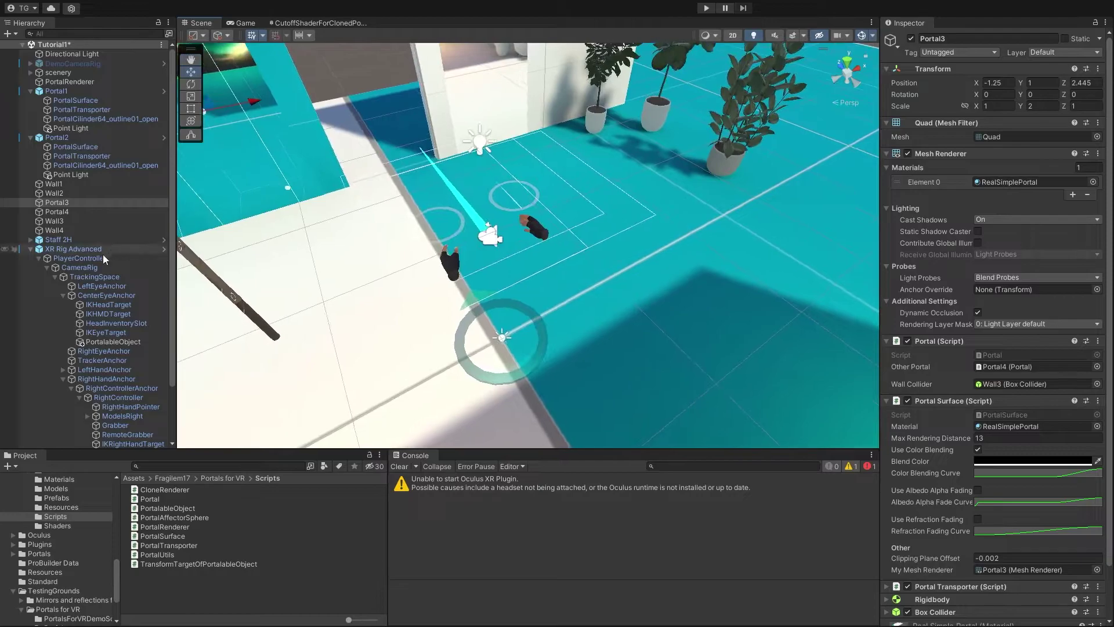
# - Set the height of the Capsule Collider on the head's PortalableObject to 2.5
pyautogui.click(111, 341)
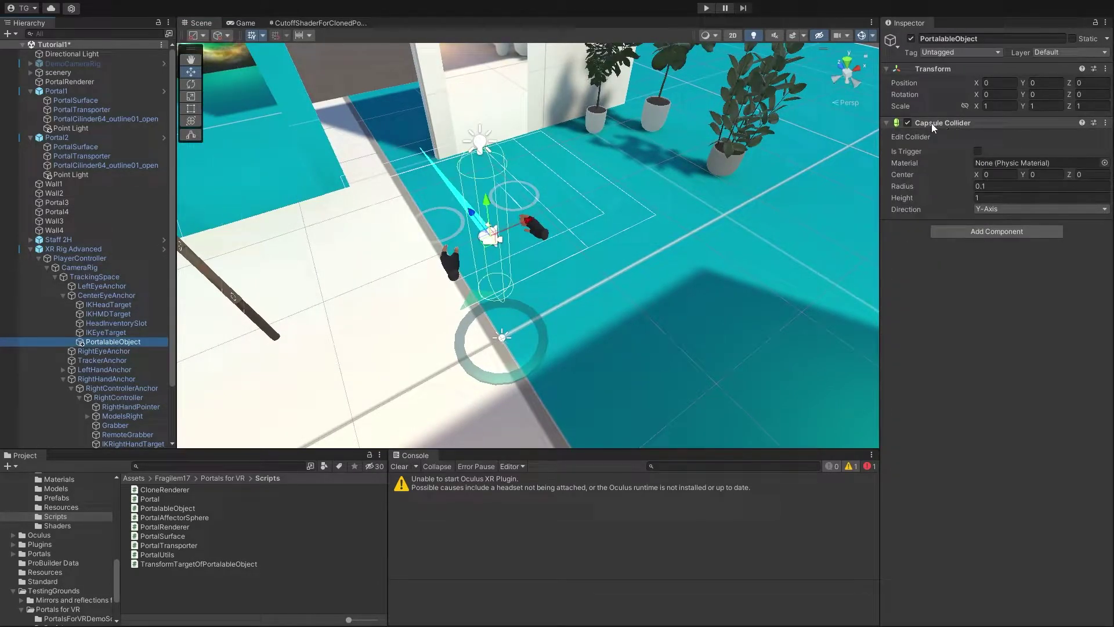
pyautogui.moveTo(607, 374); pyautogui.dragTo(546, 320, button='right')
pyautogui.press('s')
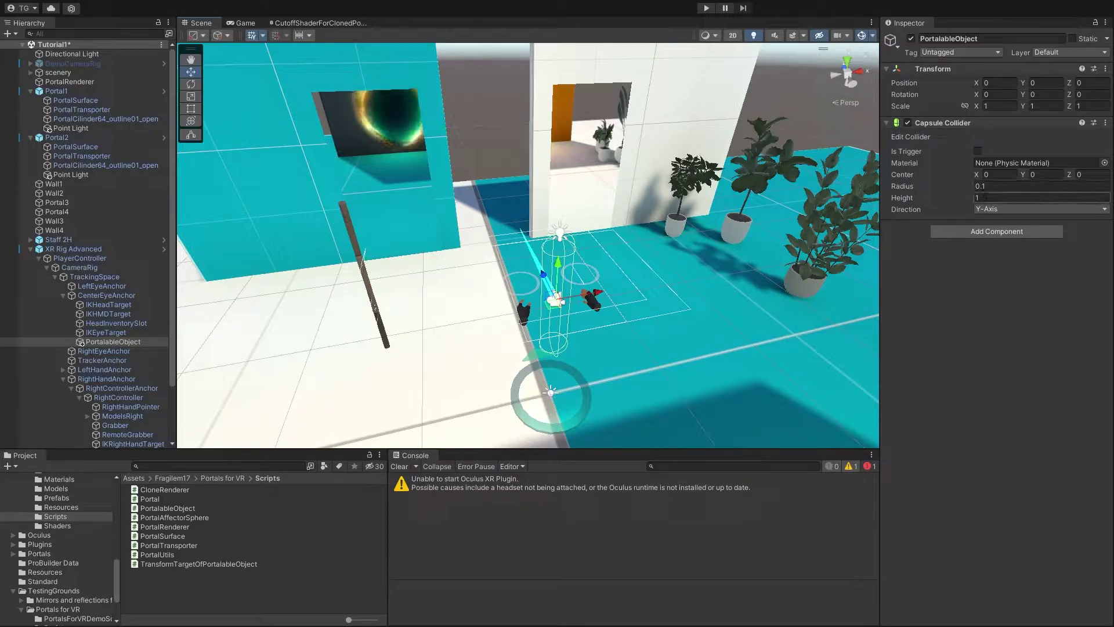
pyautogui.moveTo(624, 320)
pyautogui.mouseDown(button='right')
pyautogui.moveTo(621, 260)
pyautogui.moveTo(611, 314)
pyautogui.mouseUp(button='right')
pyautogui.moveTo(552, 332); pyautogui.dragTo(594, 252, button='right')
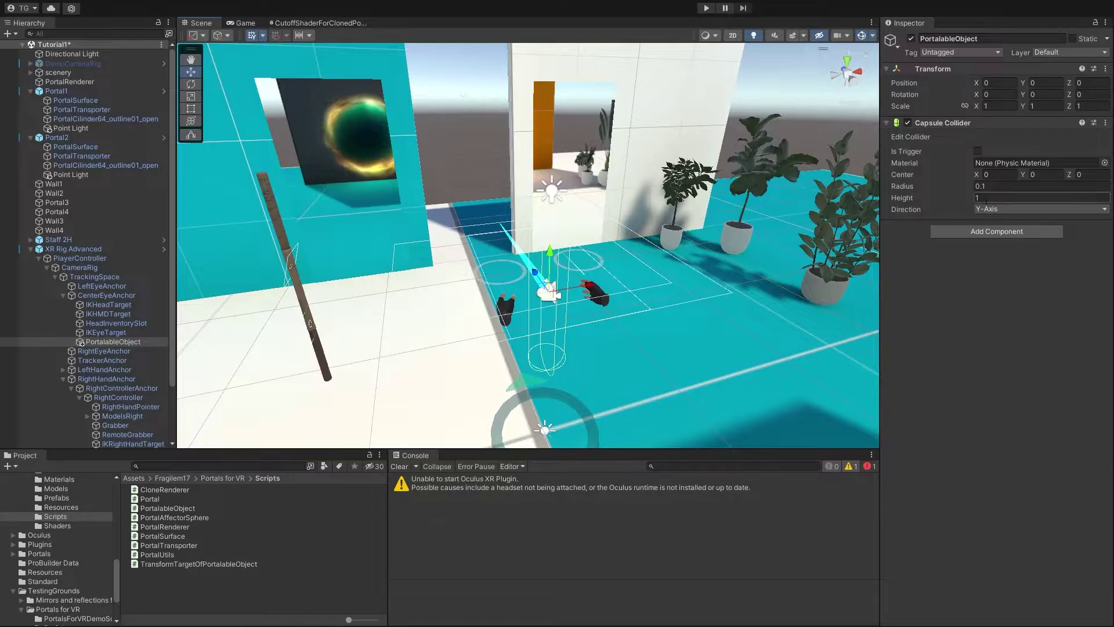
pyautogui.write('2')
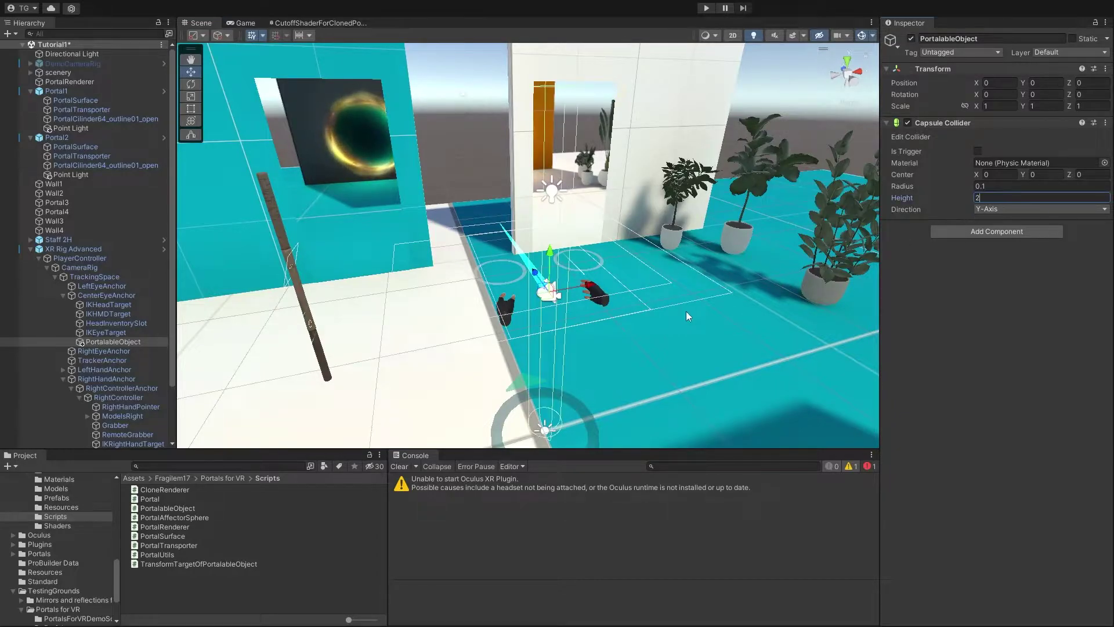
pyautogui.moveTo(685, 311); pyautogui.dragTo(678, 271, button='right')
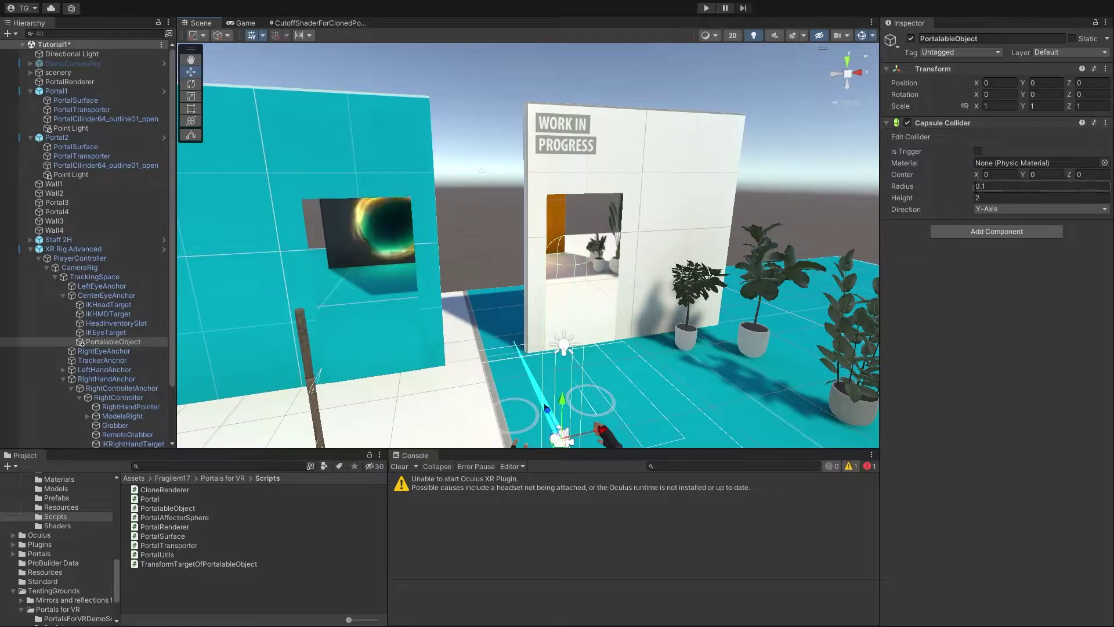
pyautogui.write('.5')
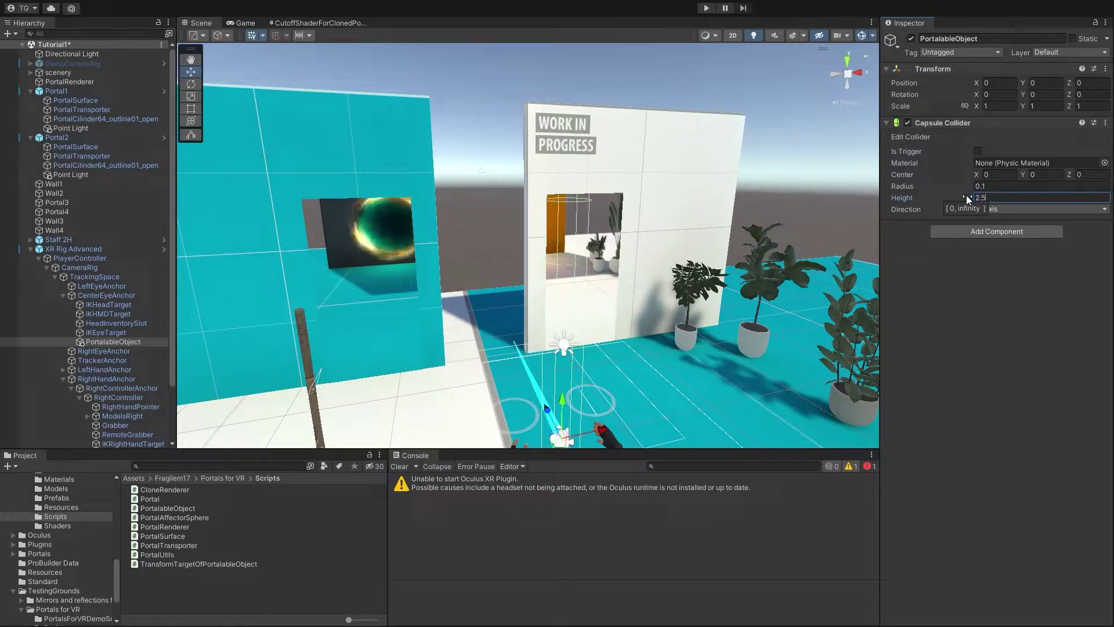
pyautogui.moveTo(593, 340); pyautogui.dragTo(601, 345, button='right')
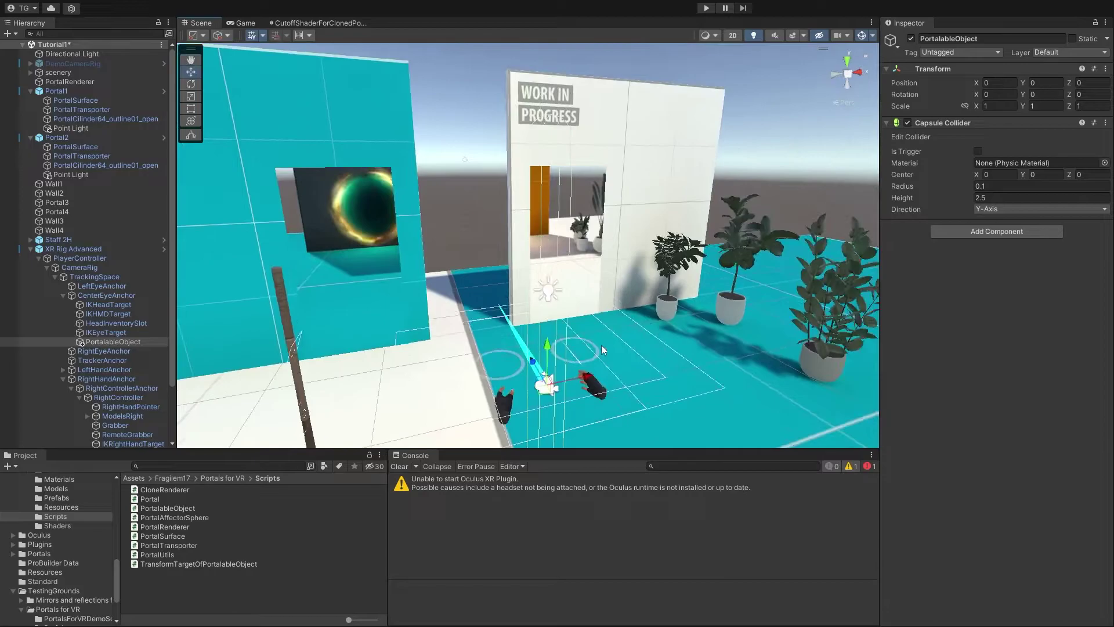
# - Add the Portalable Object script component to the PortalableObject under CenterEyeAnchor
pyautogui.click(979, 231)
pyautogui.write('portala')
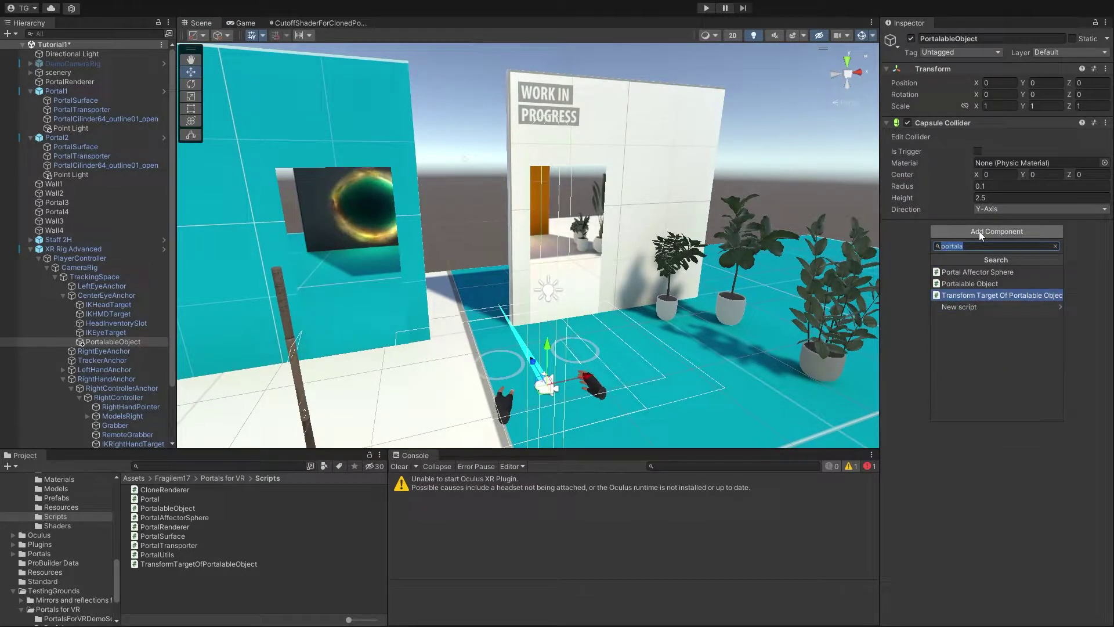
pyautogui.press('Up')
pyautogui.press('Return')
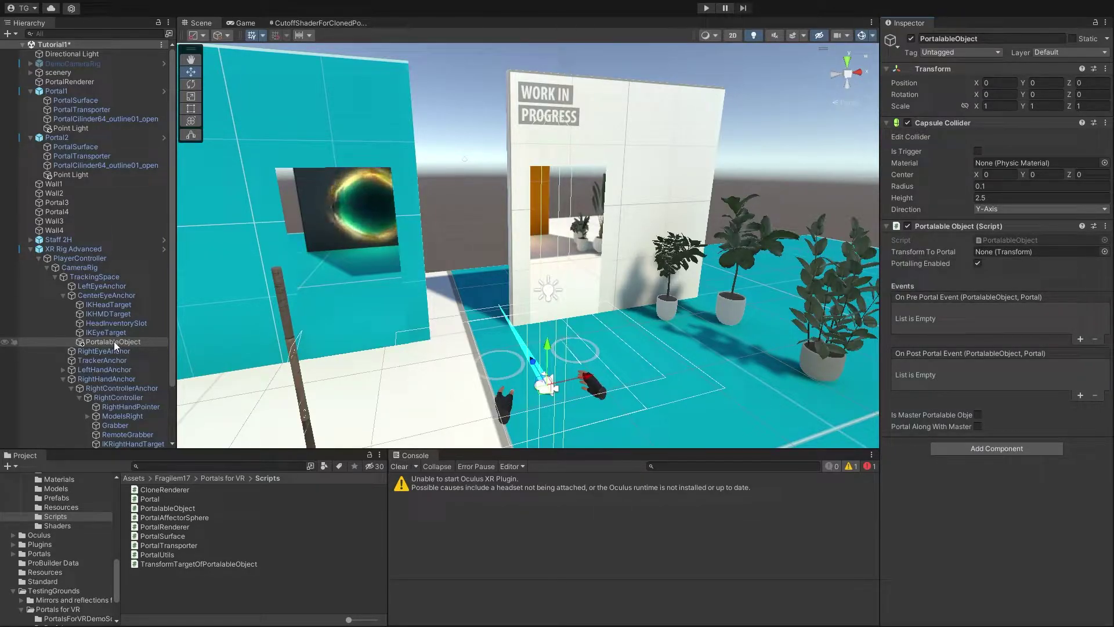
# - Assign PlayerController as the Portalable Object's Transform To Portal and enable Is Master Portalable Object
pyautogui.moveTo(113, 341); pyautogui.dragTo(582, 255)
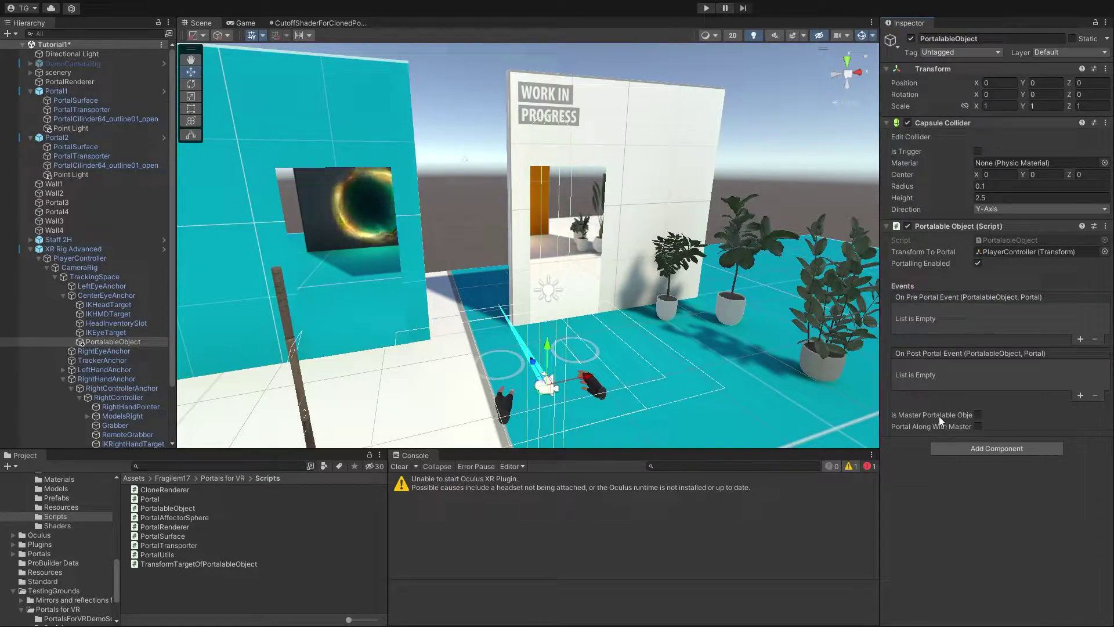
pyautogui.moveTo(934, 416)
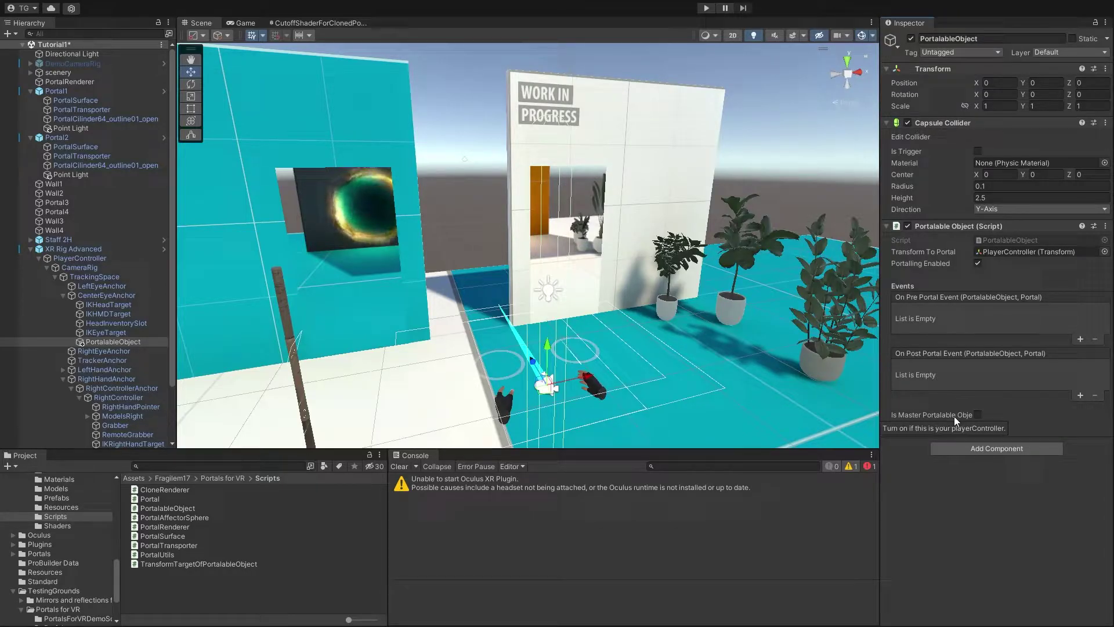
pyautogui.click(977, 414)
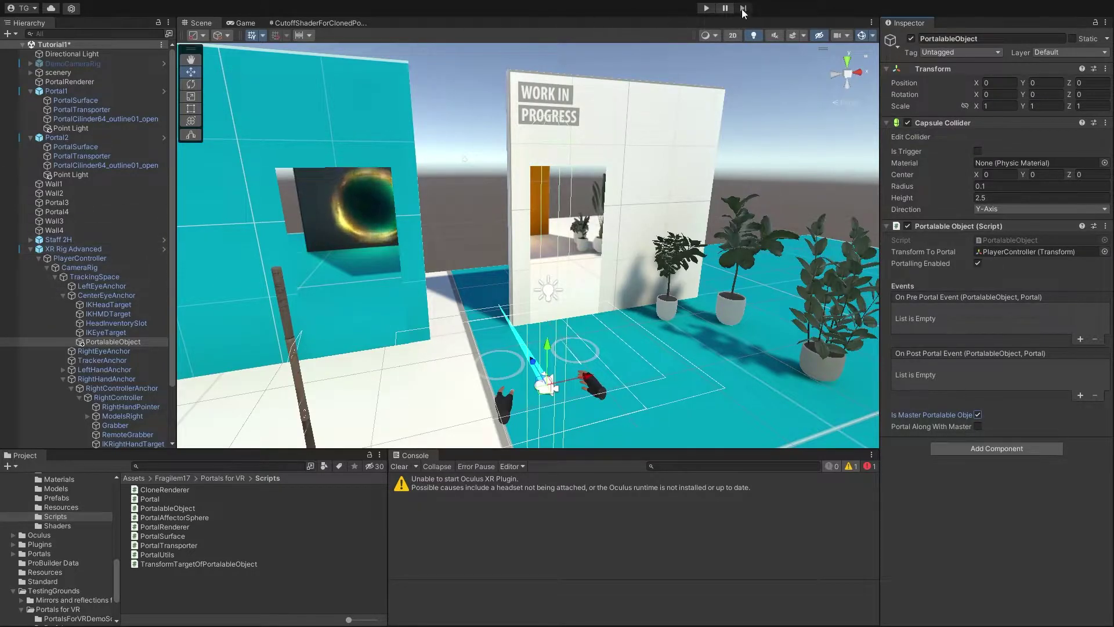
# - Run the scene, test walking the player through the portals in several directions, and stop play mode
pyautogui.click(706, 8)
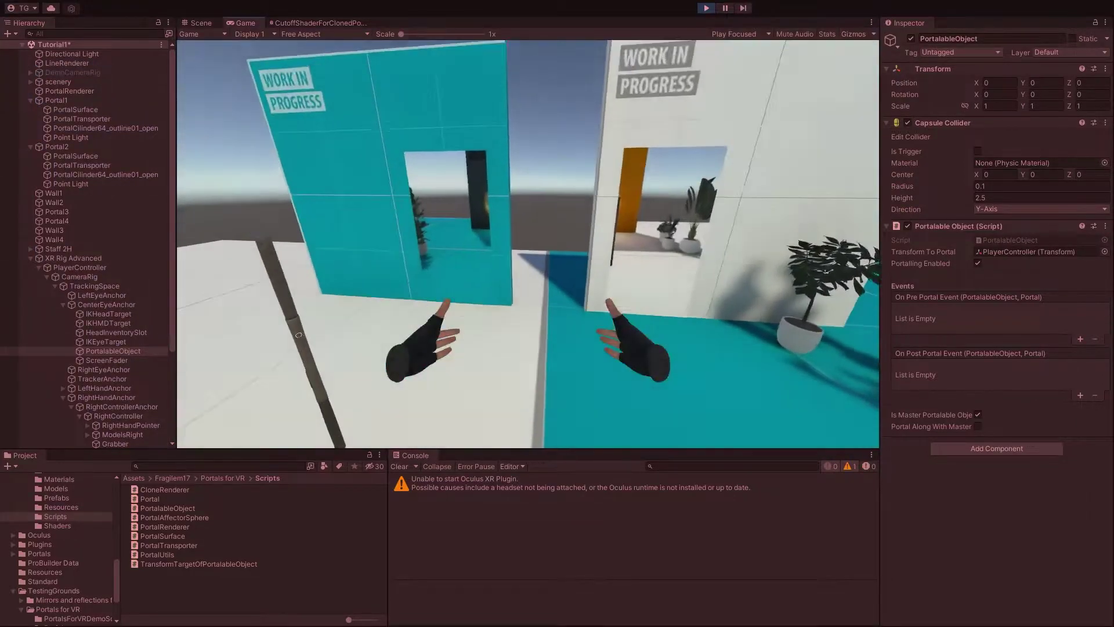
pyautogui.press('w')
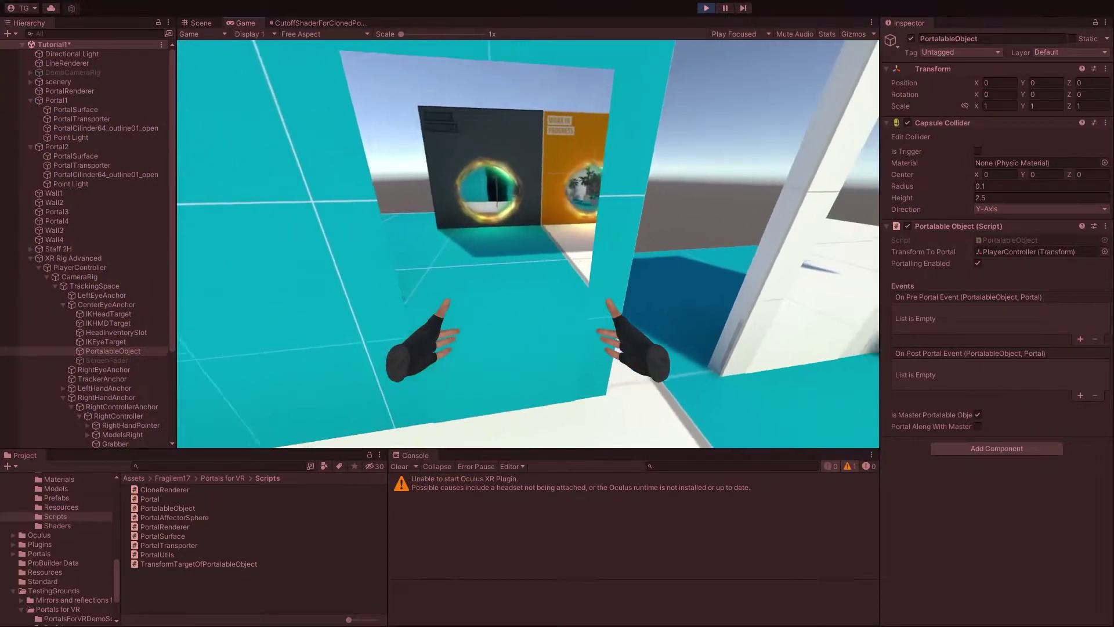
pyautogui.press('w')
pyautogui.press('s')
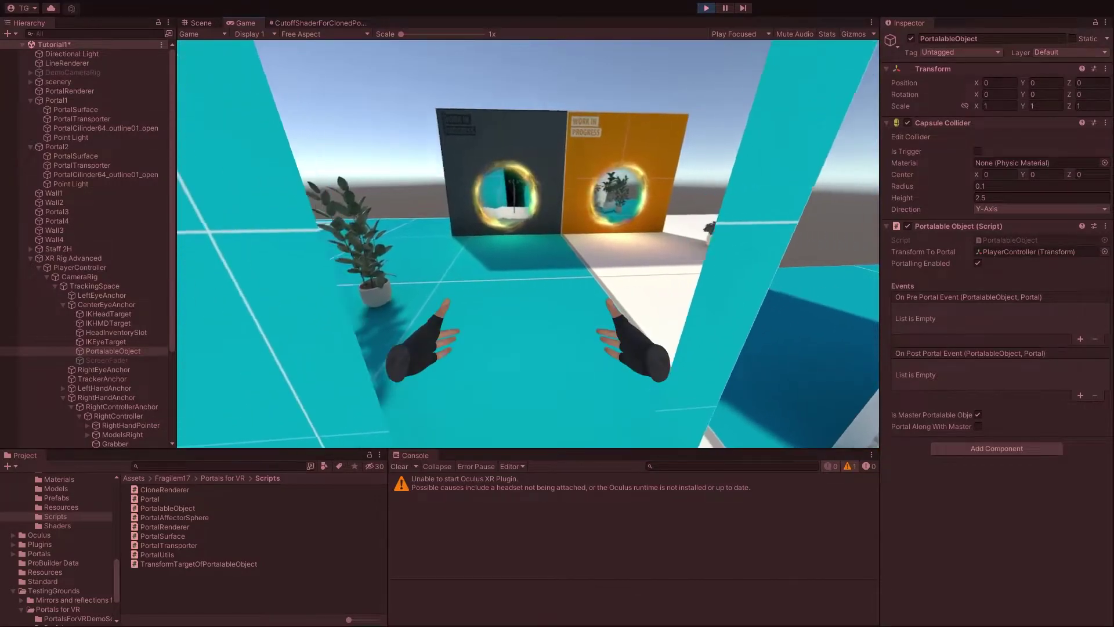
pyautogui.press('w')
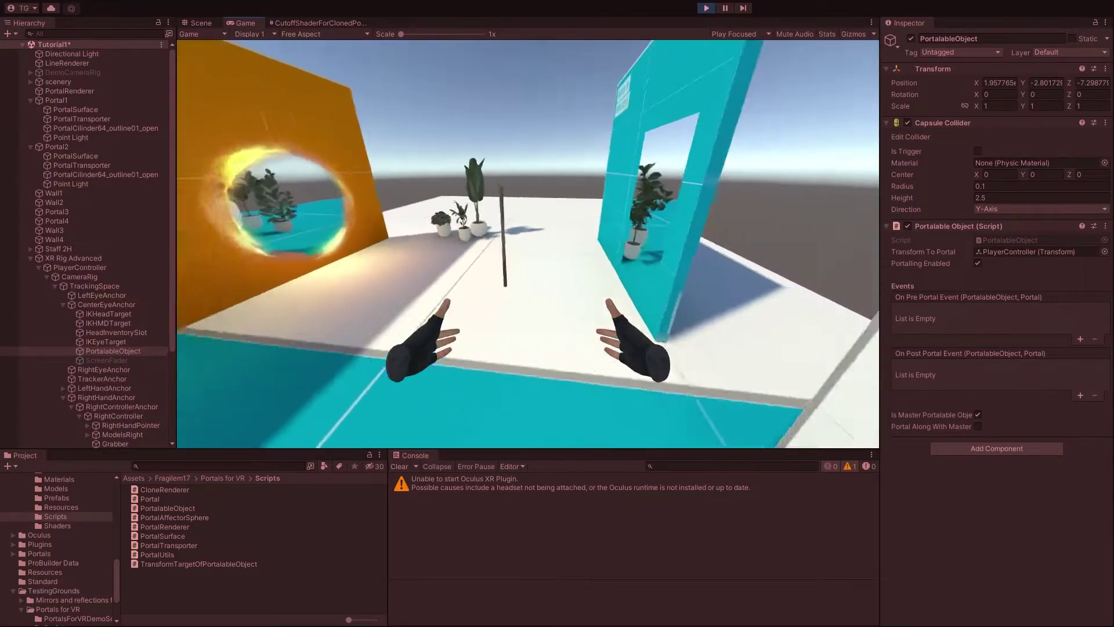
pyautogui.press('w')
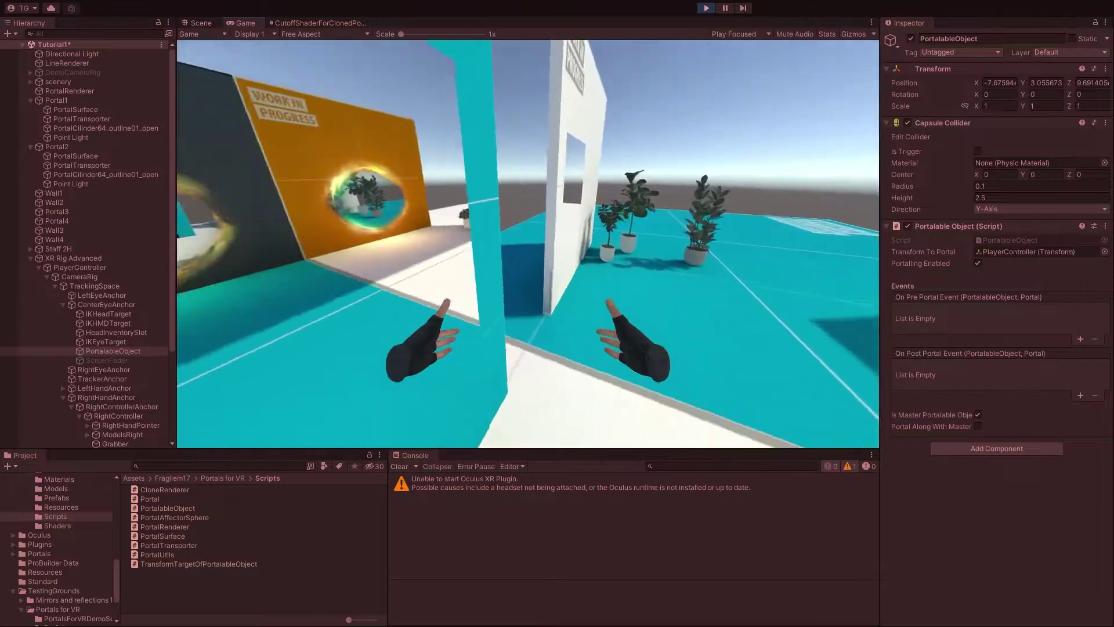
pyautogui.press('w')
pyautogui.press('s')
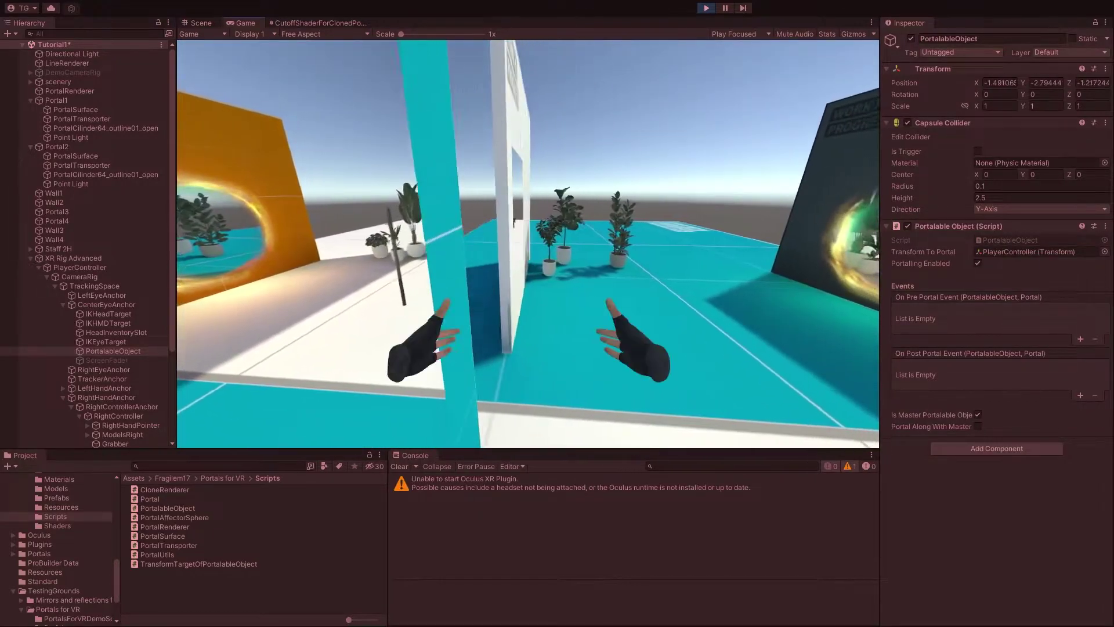
pyautogui.press('a')
pyautogui.press('d')
pyautogui.press('a')
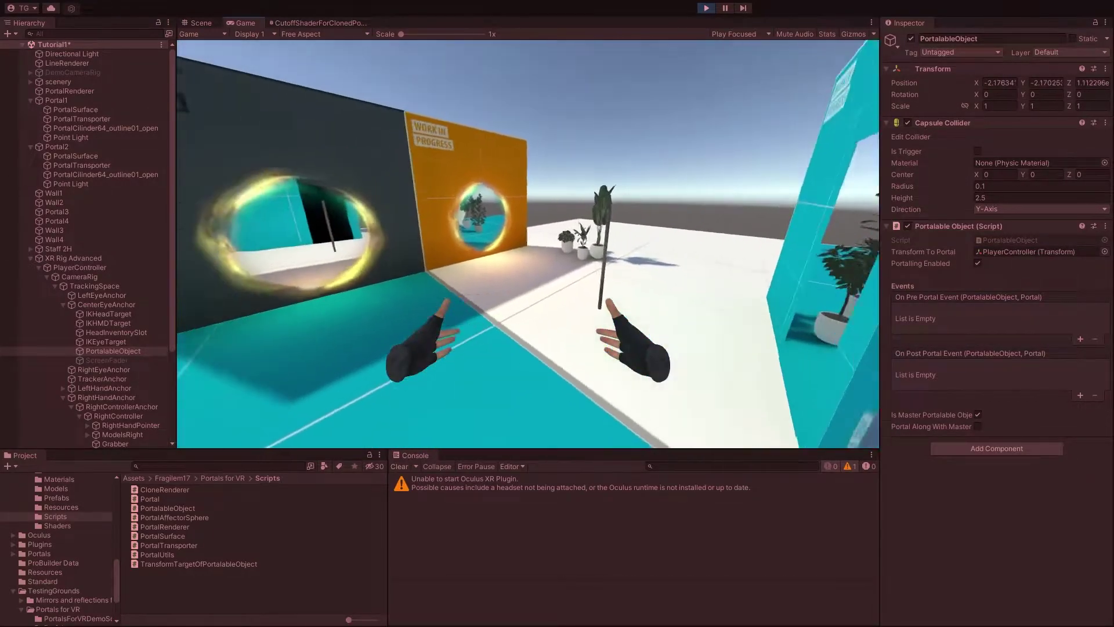
pyautogui.moveTo(528, 244); pyautogui.dragTo(590, 64, button='right')
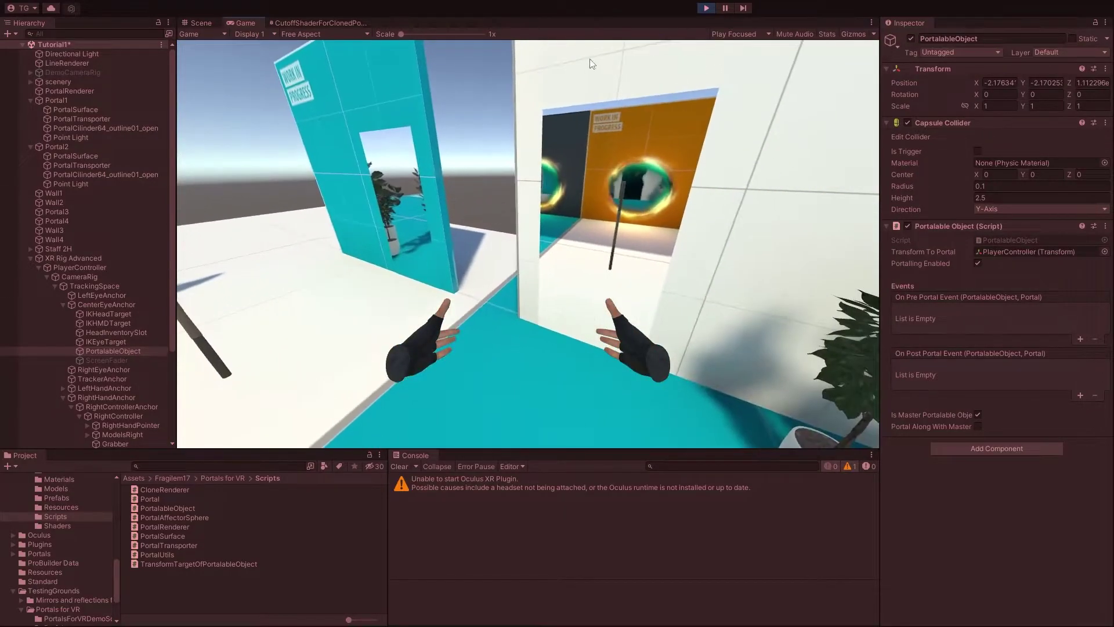
pyautogui.click(707, 8)
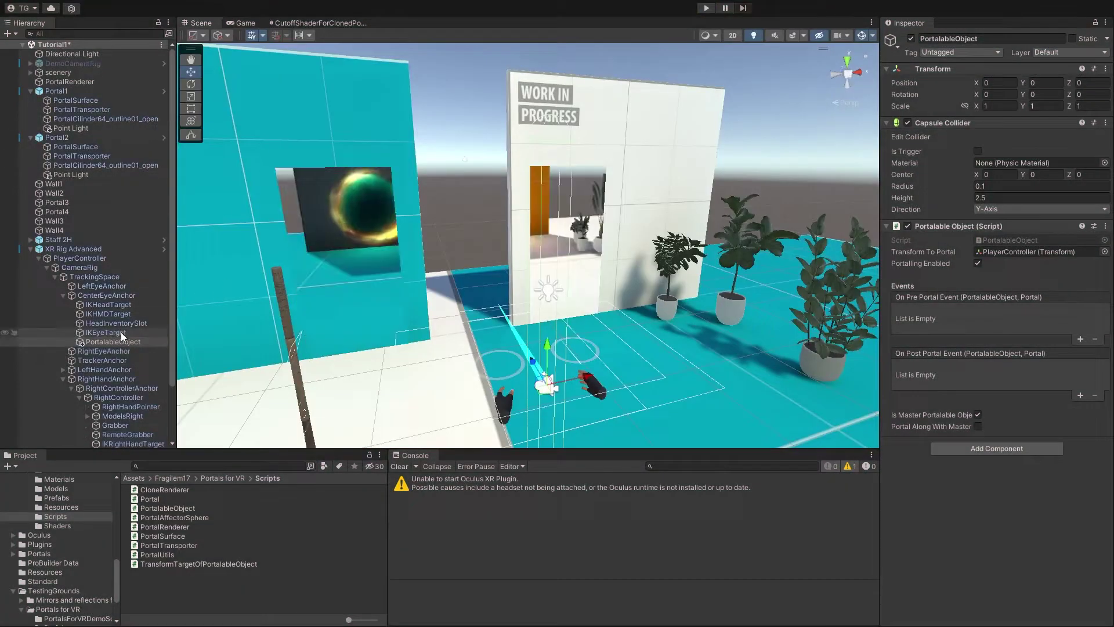
# - Expand the left and right hand anchors in the hierarchy and select ModelsLeft and ModelsRight together
pyautogui.scroll(-3, 120, 332)
pyautogui.click(87, 350)
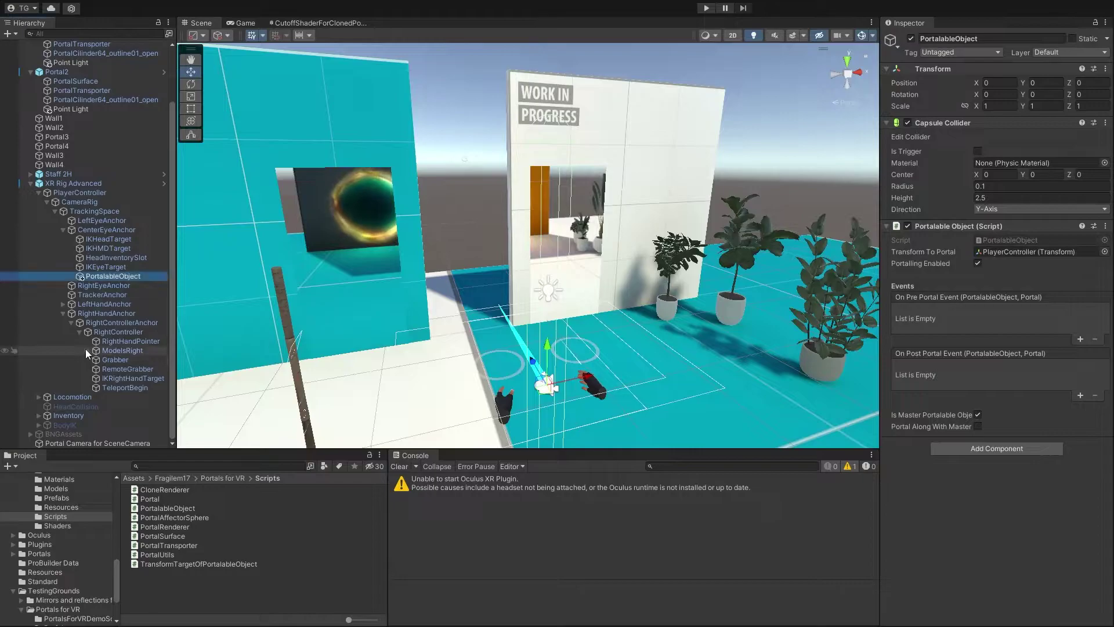
pyautogui.scroll(-3, 85, 336)
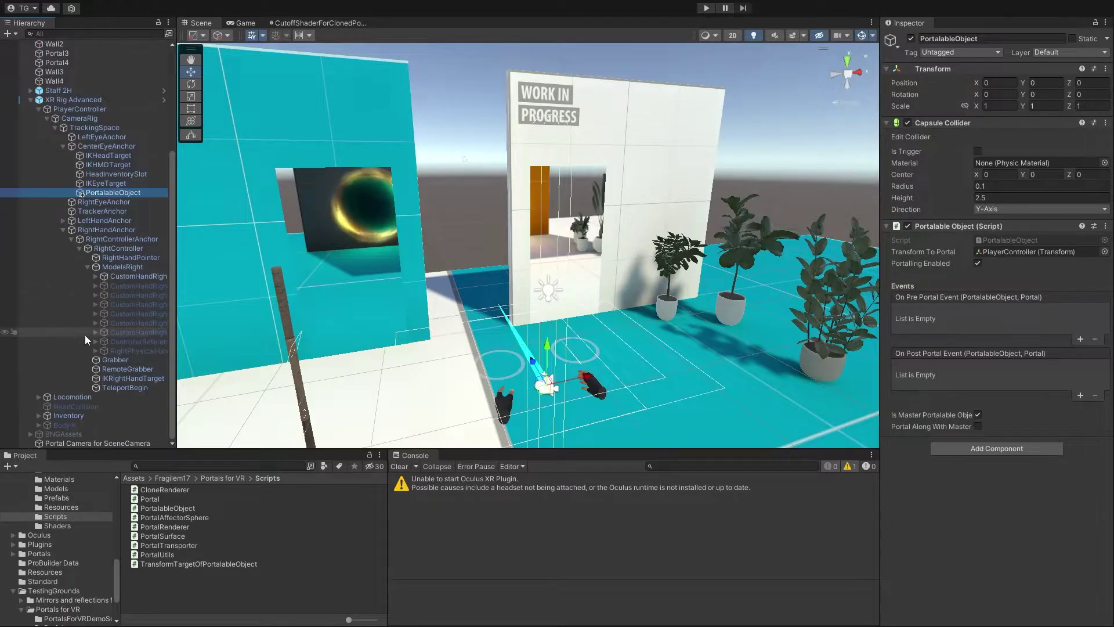
pyautogui.click(88, 266)
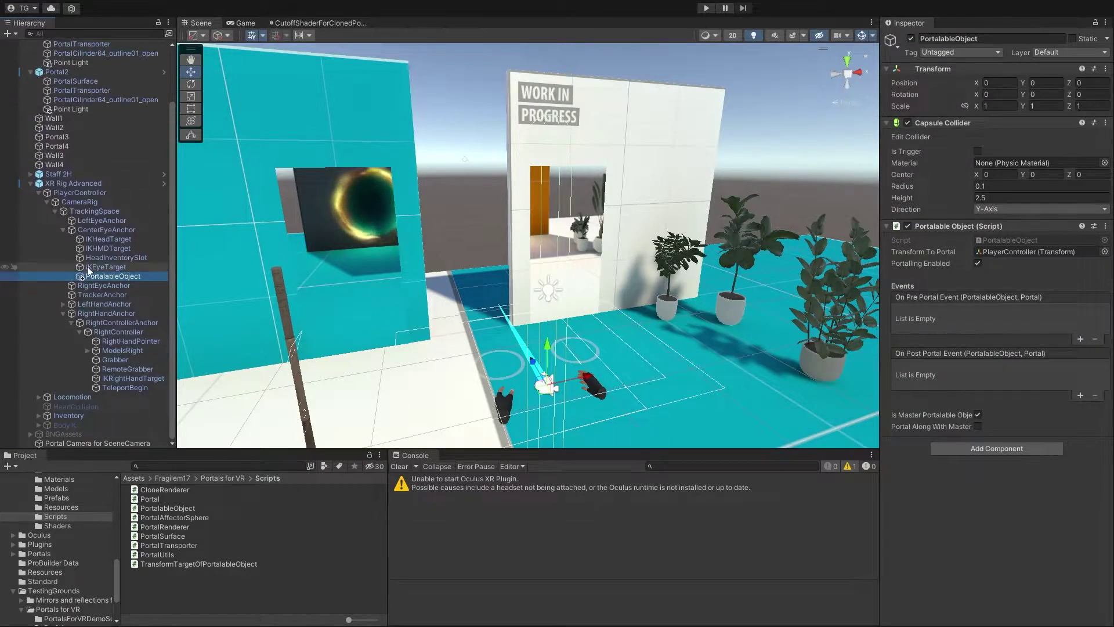
pyautogui.click(63, 304)
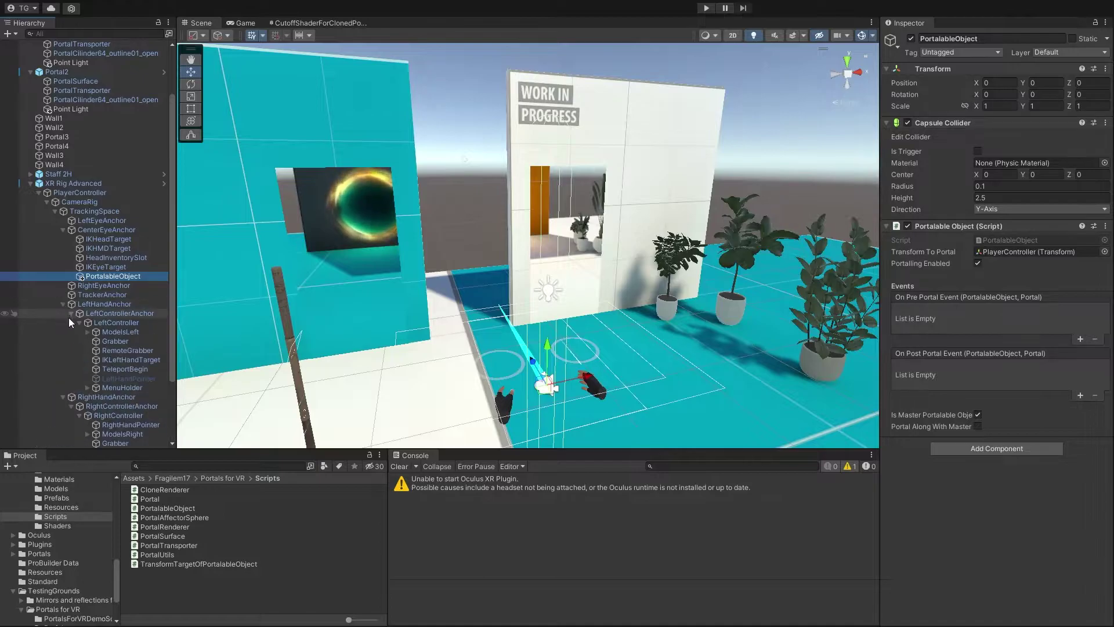
pyautogui.click(115, 334)
pyautogui.scroll(-3, 116, 334)
pyautogui.keyDown('ctrl'); pyautogui.click(121, 352); pyautogui.keyUp('ctrl')
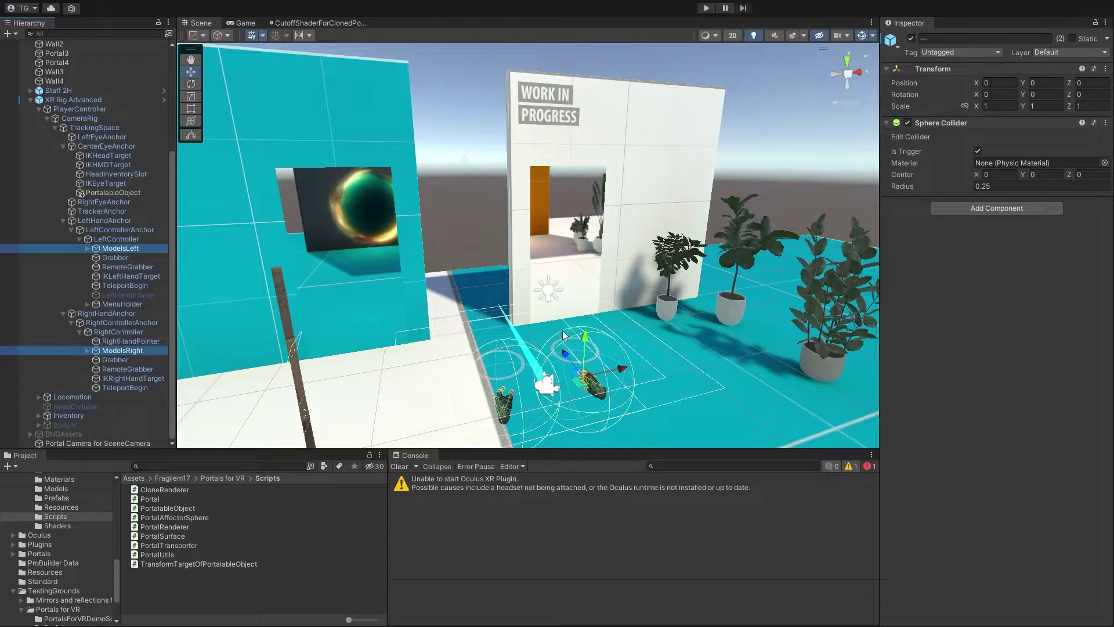
# - Examine the sphere trigger colliders around both hand models in the scene from several angles
pyautogui.moveTo(562, 335); pyautogui.dragTo(504, 370, button='right')
pyautogui.press('w')
pyautogui.press('d')
pyautogui.moveTo(503, 371)
pyautogui.keyDown('alt'); pyautogui.mouseDown()
pyautogui.moveTo(607, 364)
pyautogui.moveTo(511, 380)
pyautogui.mouseUp(); pyautogui.keyUp('alt')
pyautogui.press('a')
pyautogui.moveTo(511, 380); pyautogui.dragTo(910, 348, button='right')
pyautogui.press('w')
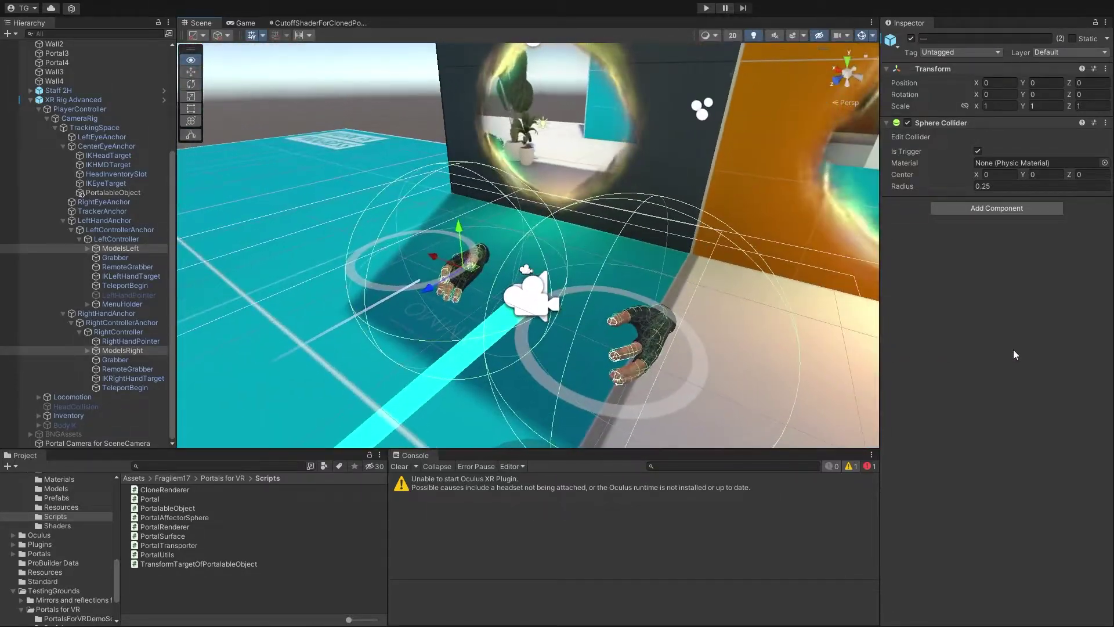
pyautogui.keyDown('alt'); pyautogui.moveTo(581, 377); pyautogui.dragTo(417, 169); pyautogui.keyUp('alt')
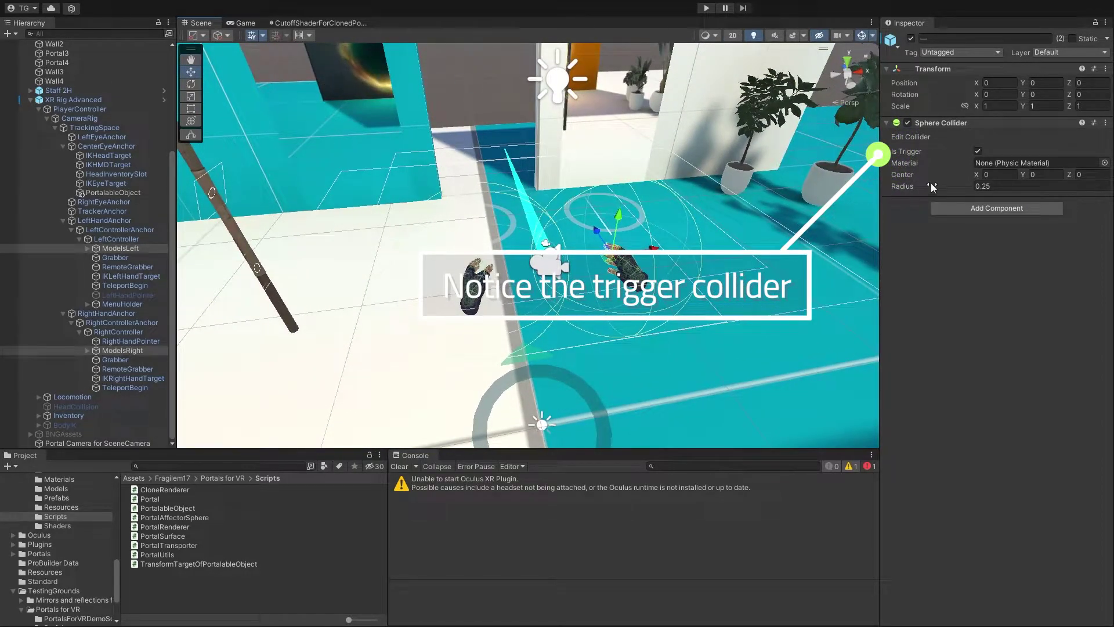
# - Add the Clone Renderer script component to both ModelsLeft and ModelsRight
pyautogui.click(965, 208)
pyautogui.write('clon')
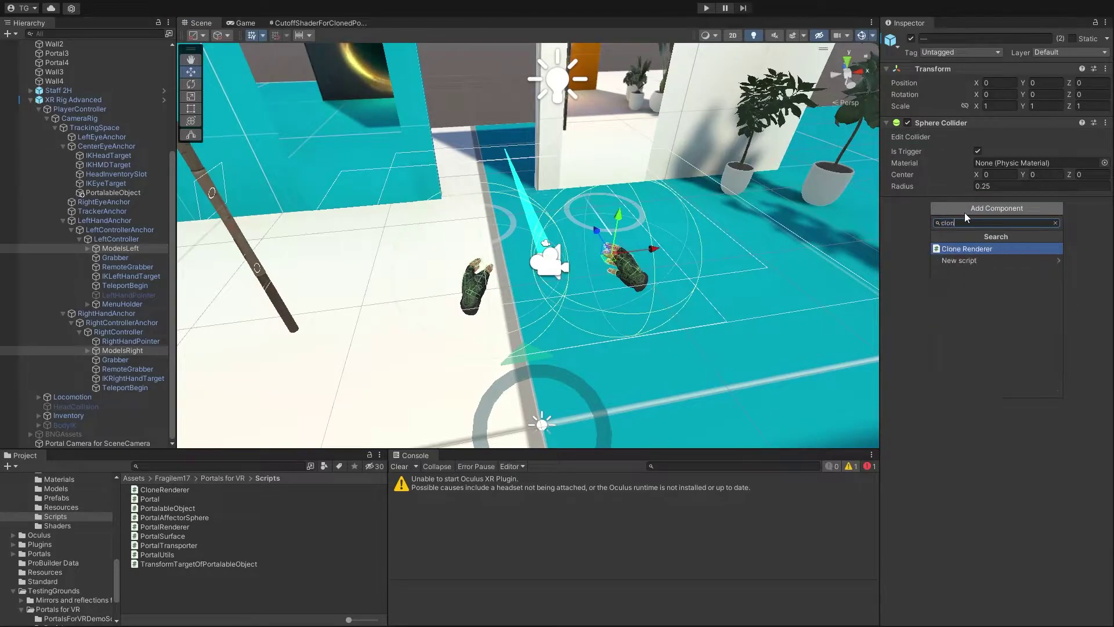
pyautogui.press('Return')
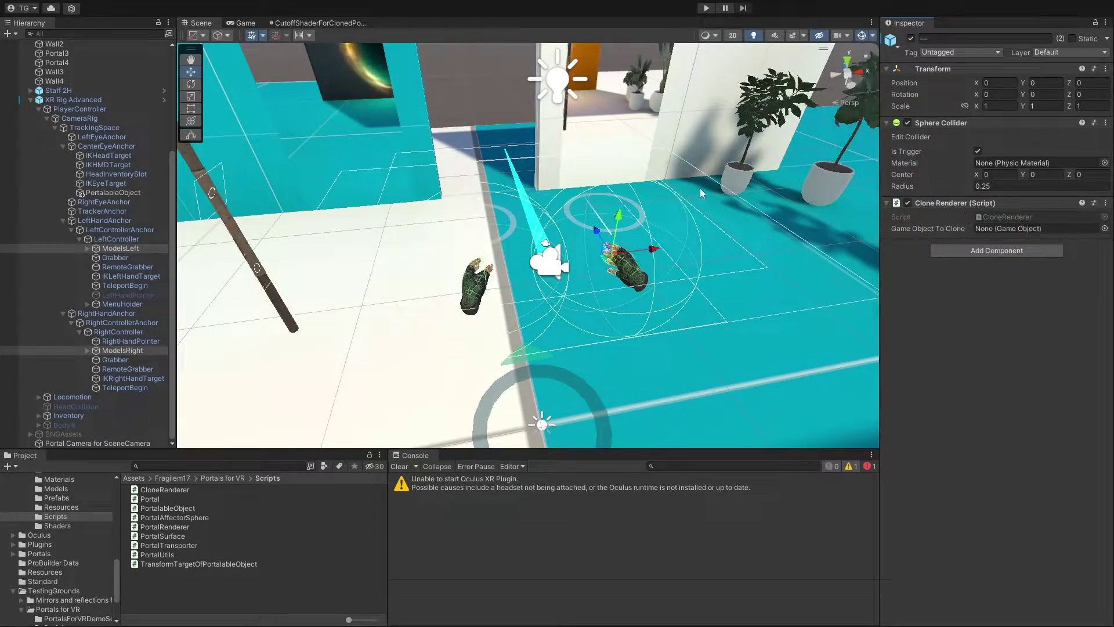
# - Run the scene and move the player around the portals to test the cloned hands
pyautogui.click(707, 9)
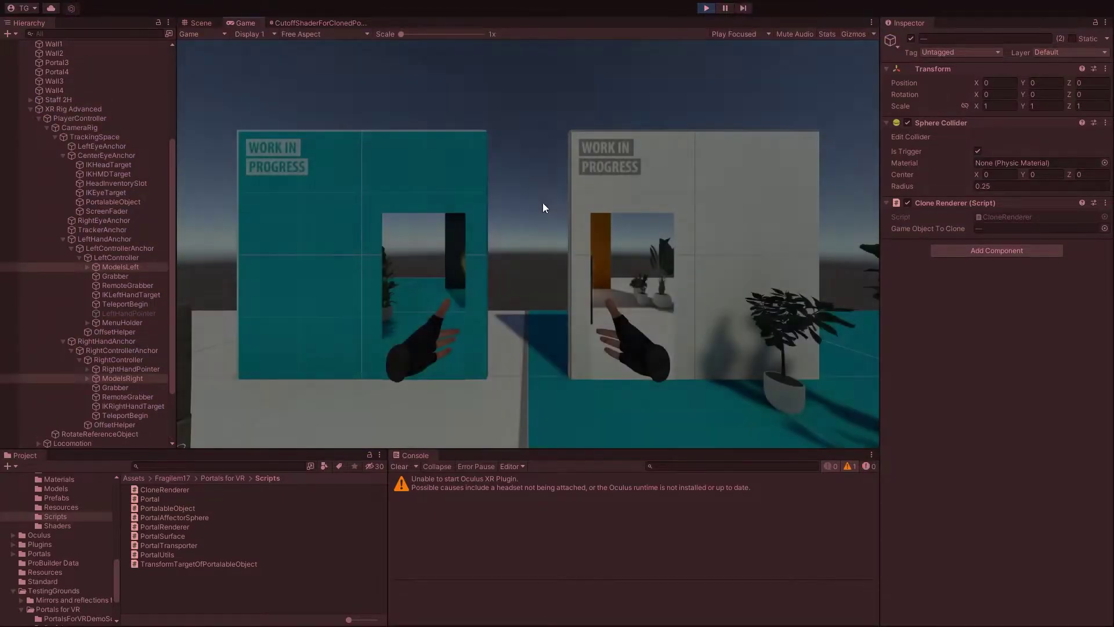
pyautogui.press('w')
pyautogui.moveTo(542, 206); pyautogui.dragTo(482, 252, button='right')
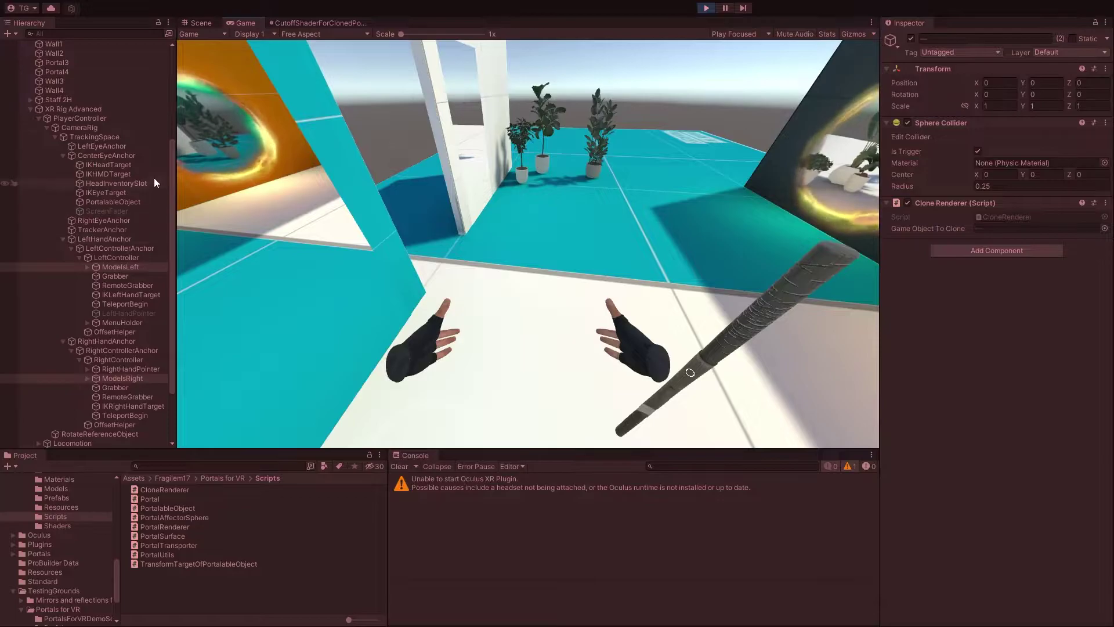
# - Set the near clipping plane of the CenterEyeAnchor camera to 0.05 during play mode
pyautogui.click(85, 156)
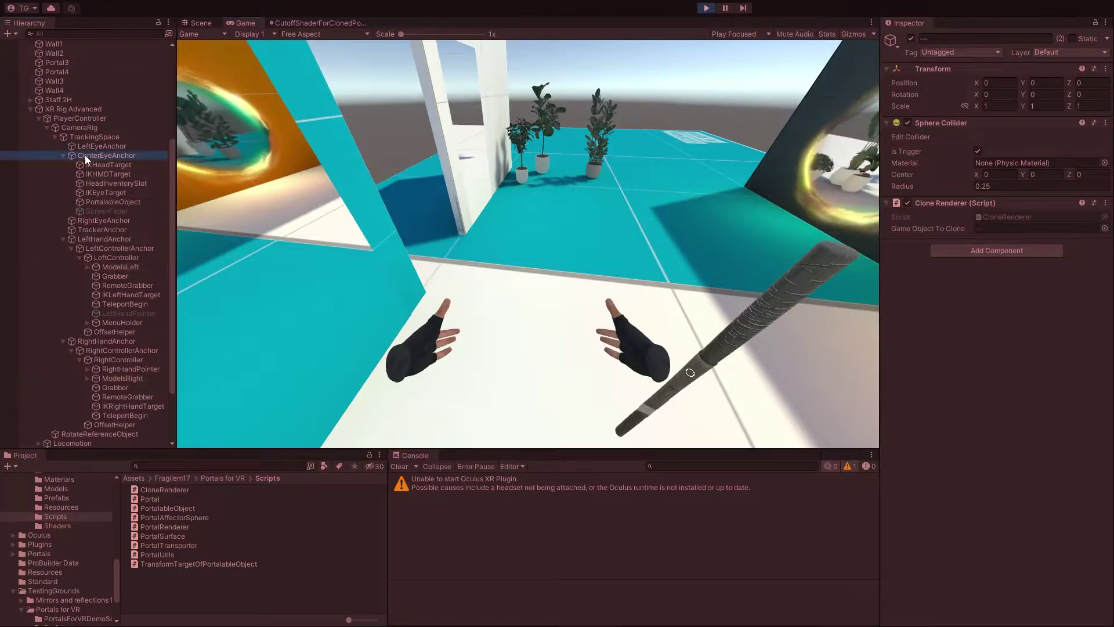
pyautogui.click(940, 135)
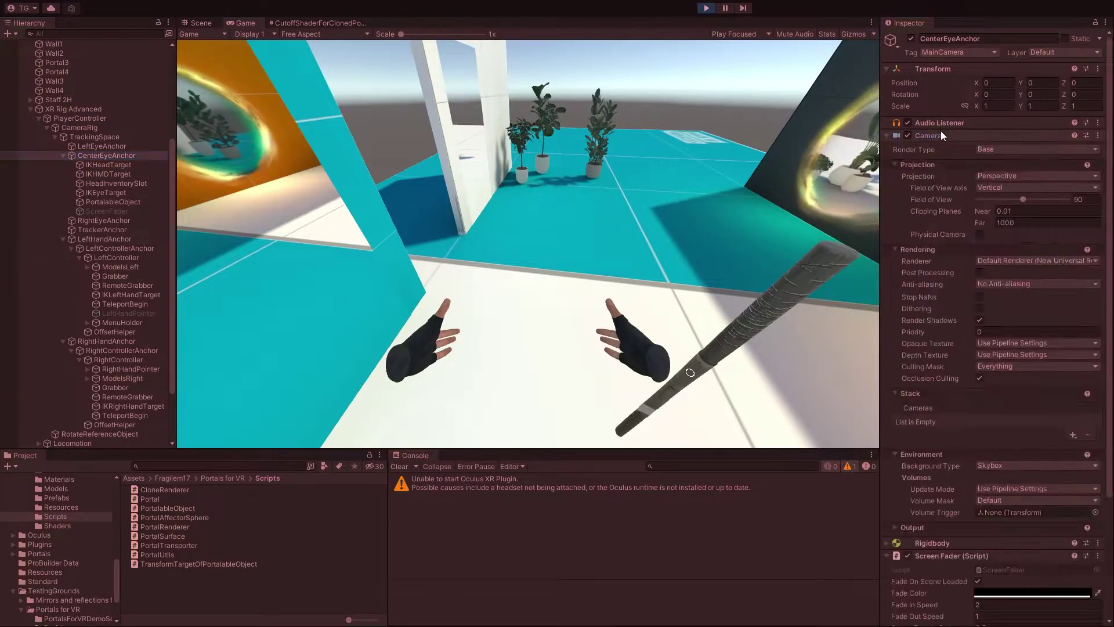
pyautogui.click(1043, 210)
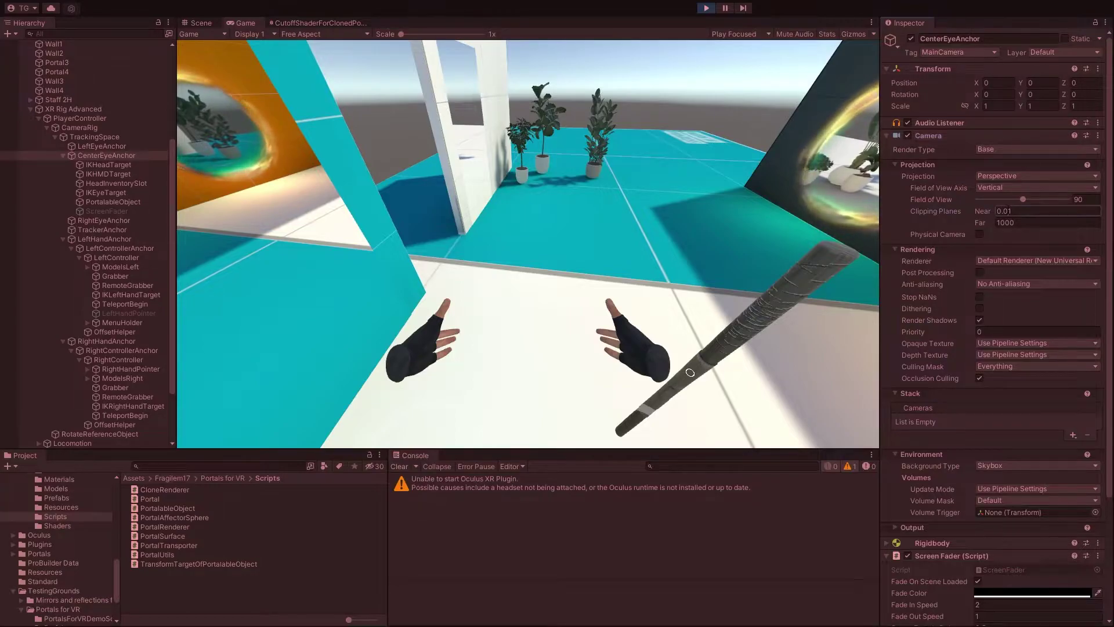
pyautogui.press('BackSpace')
pyautogui.write('5')
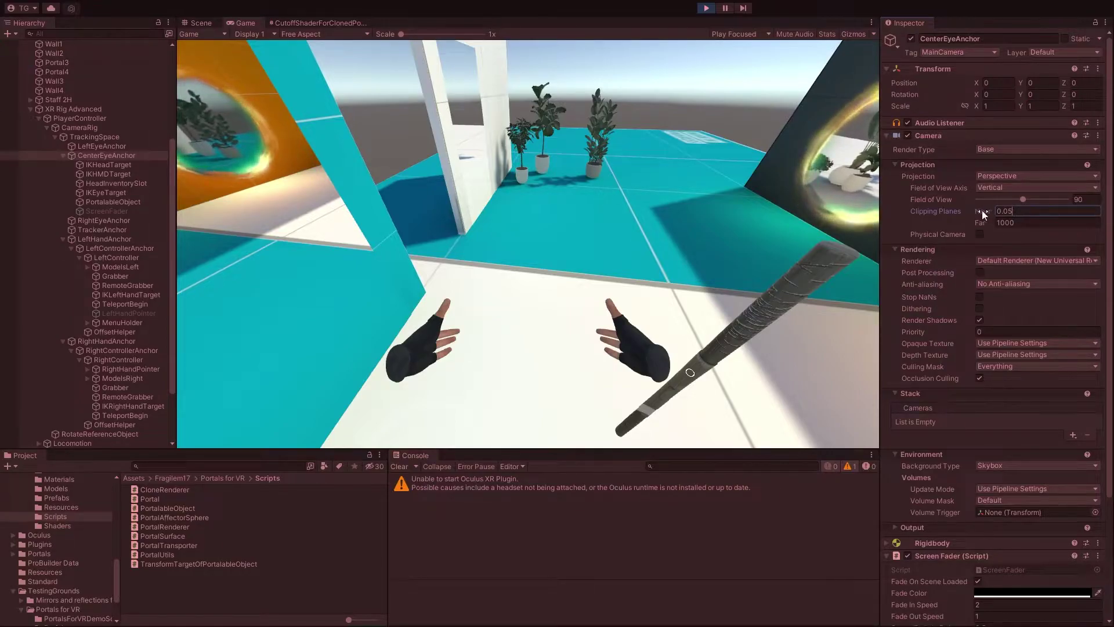
# - Walk the player through the portals with the changed near clipping plane, and stop play mode
pyautogui.moveTo(832, 254); pyautogui.dragTo(848, 273, button='right')
pyautogui.press('w')
pyautogui.press('w')
pyautogui.press('w')
pyautogui.press('w')
pyautogui.press('w')
pyautogui.press('w')
pyautogui.press('w')
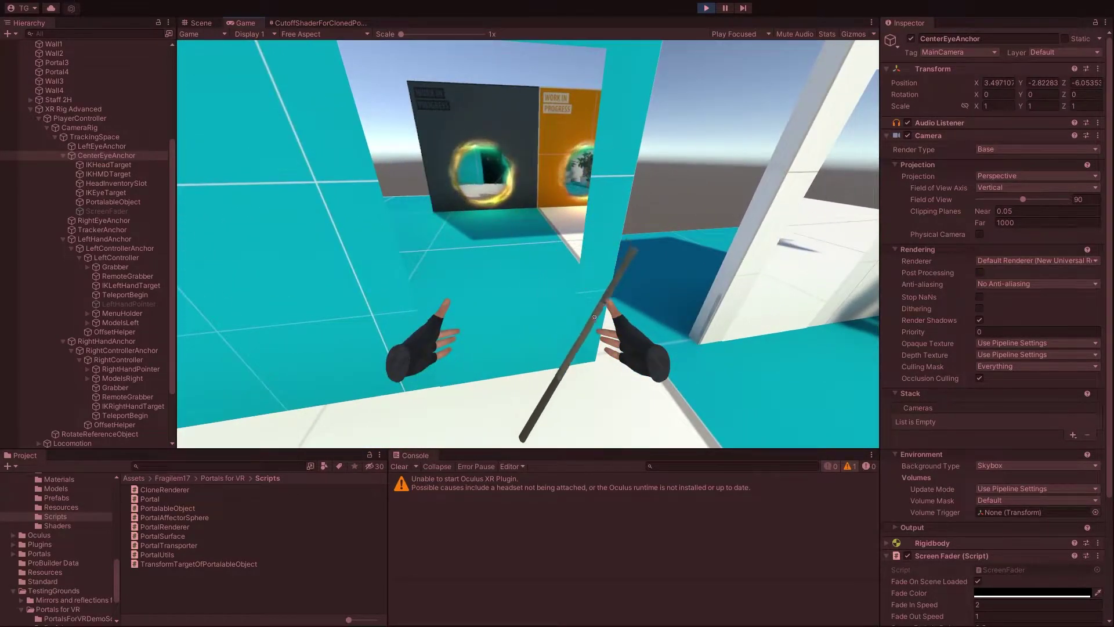
pyautogui.click(706, 8)
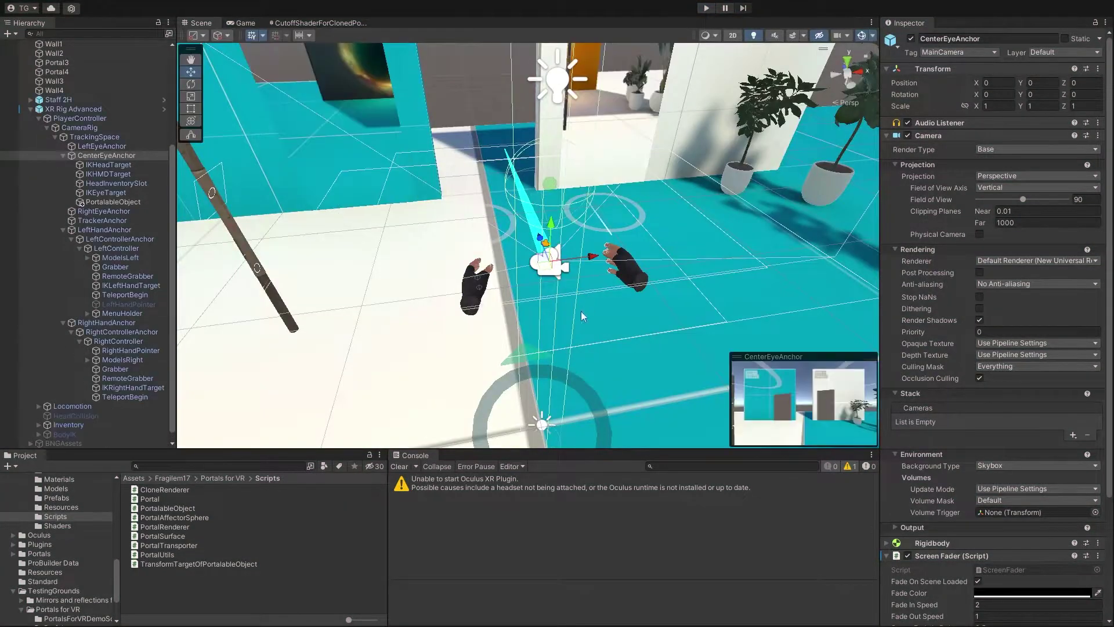
# - Select the Staff 2H in the scene and add the Portalable Object script component to it
pyautogui.moveTo(581, 311)
pyautogui.mouseDown(button='right')
pyautogui.moveTo(500, 311)
pyautogui.moveTo(548, 291)
pyautogui.moveTo(572, 305)
pyautogui.mouseUp(button='right')
pyautogui.press('a')
pyautogui.click(539, 295)
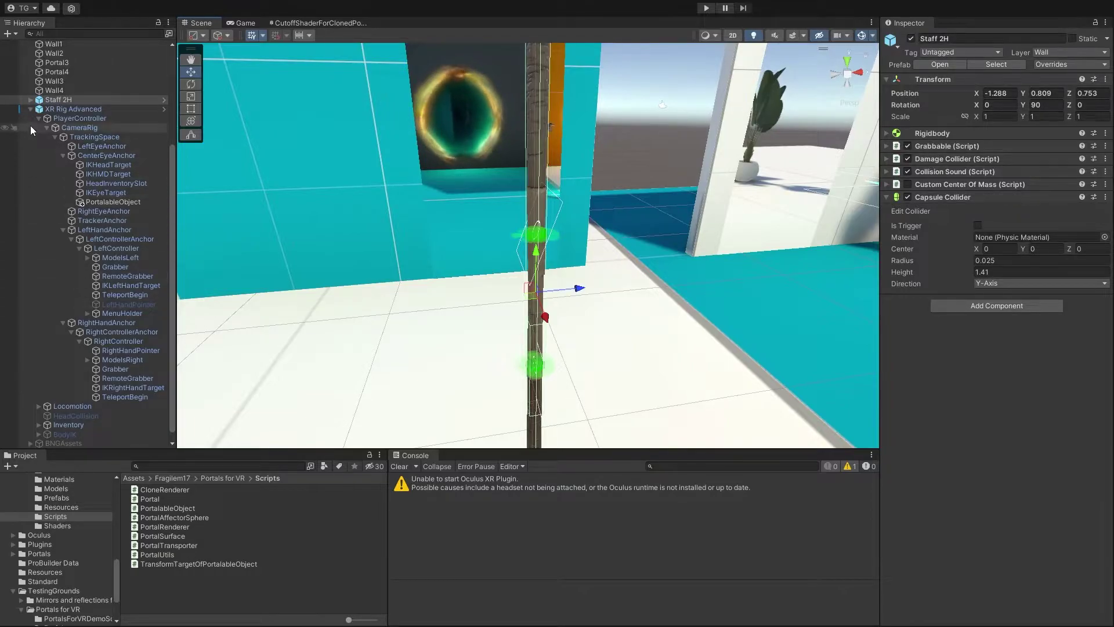
pyautogui.click(30, 109)
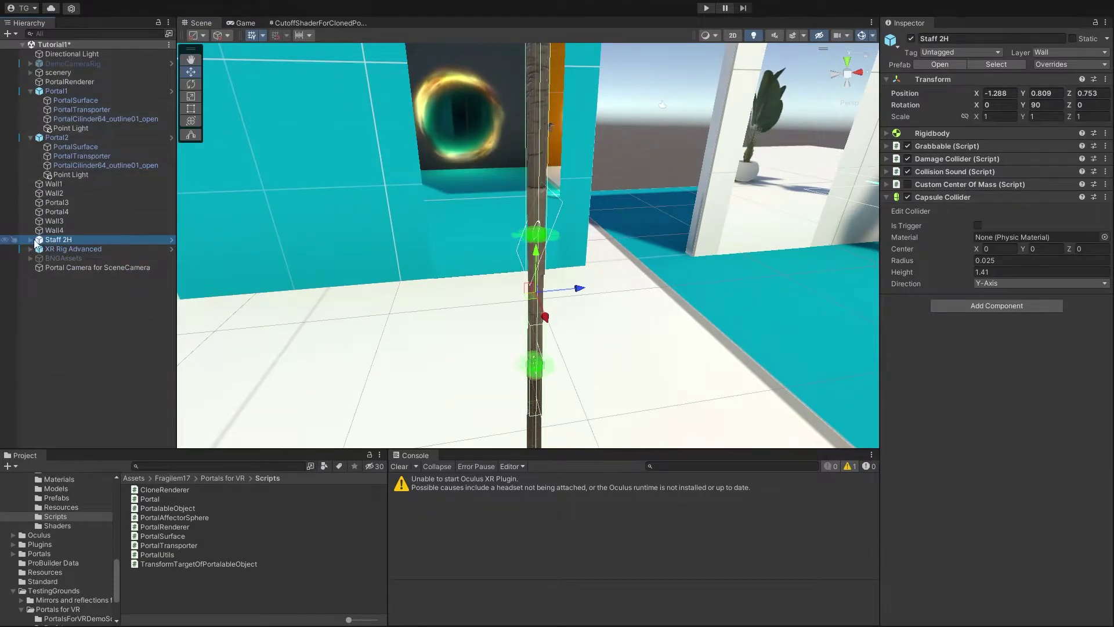
pyautogui.click(998, 305)
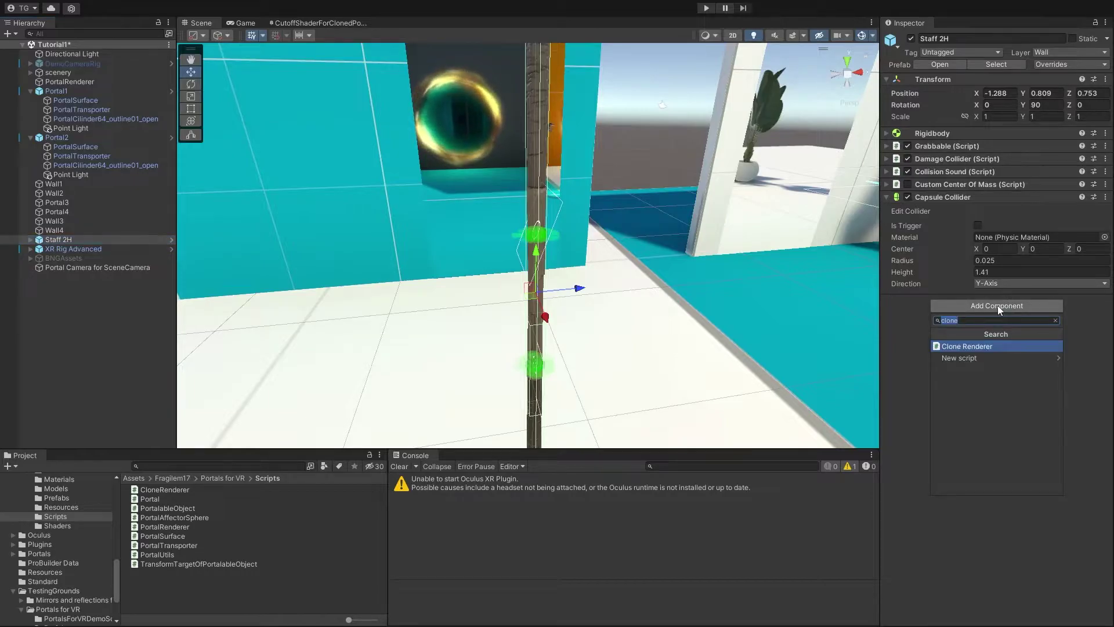
pyautogui.write('portal')
pyautogui.press('Down')
pyautogui.press('Down')
pyautogui.press('Down')
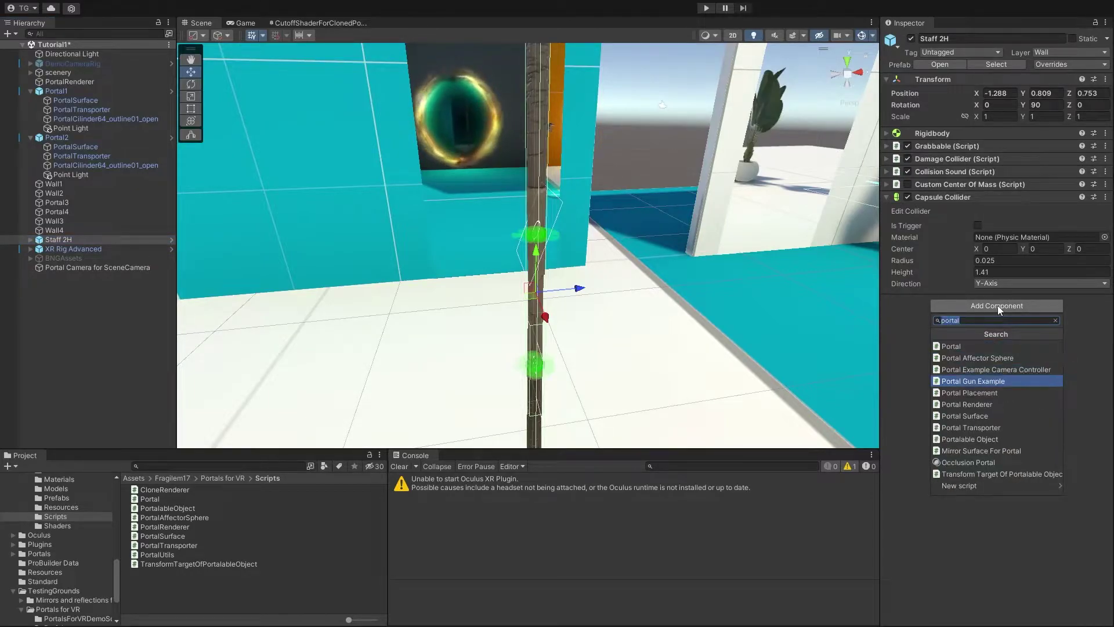
pyautogui.press('Down')
pyautogui.press('Down')
pyautogui.press('Down')
pyautogui.press('Down')
pyautogui.press('Down')
pyautogui.press('Return')
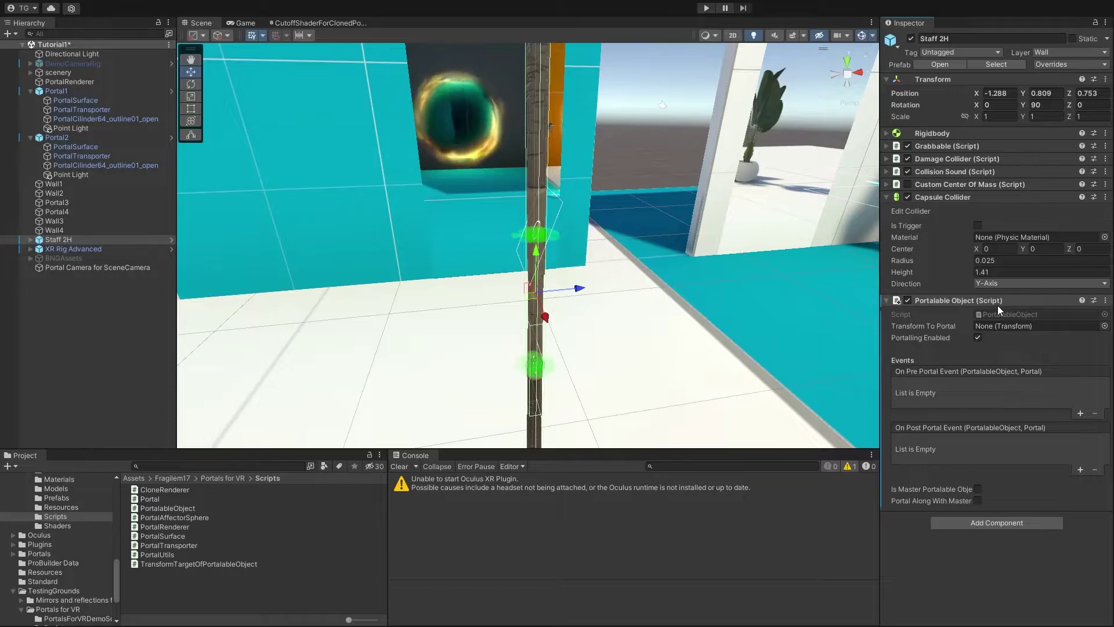
pyautogui.click(977, 338)
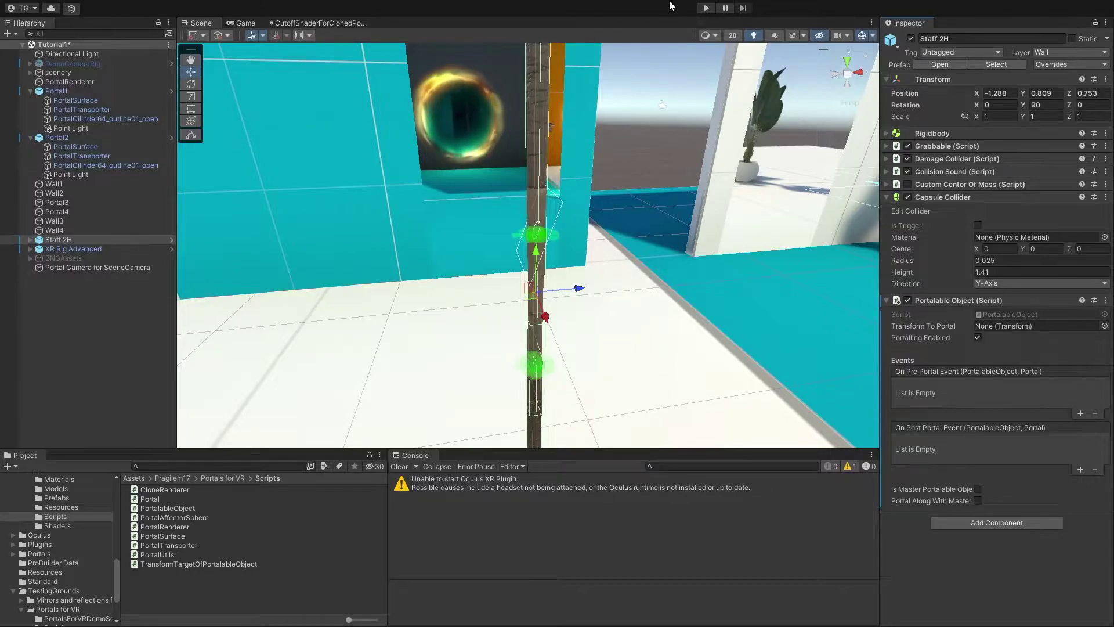
# - Run the scene, test grabbing the staff and carrying it through a portal, and stop play mode
pyautogui.click(706, 8)
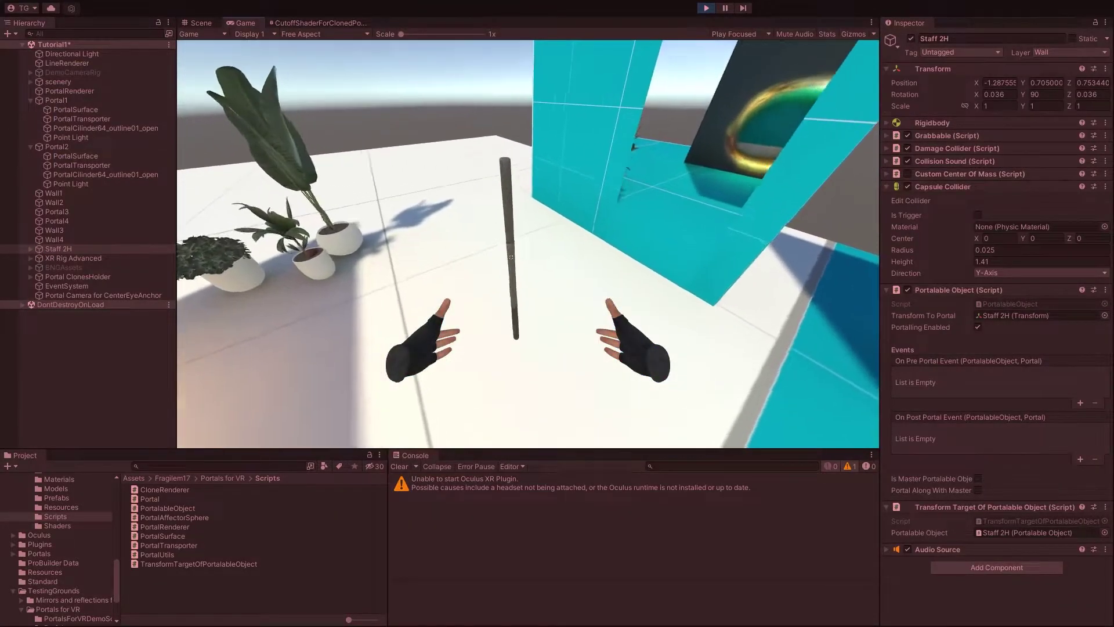
pyautogui.press('w')
pyautogui.moveTo(528, 244); pyautogui.dragTo(644, 243, button='right')
pyautogui.press('q')
pyautogui.press('w')
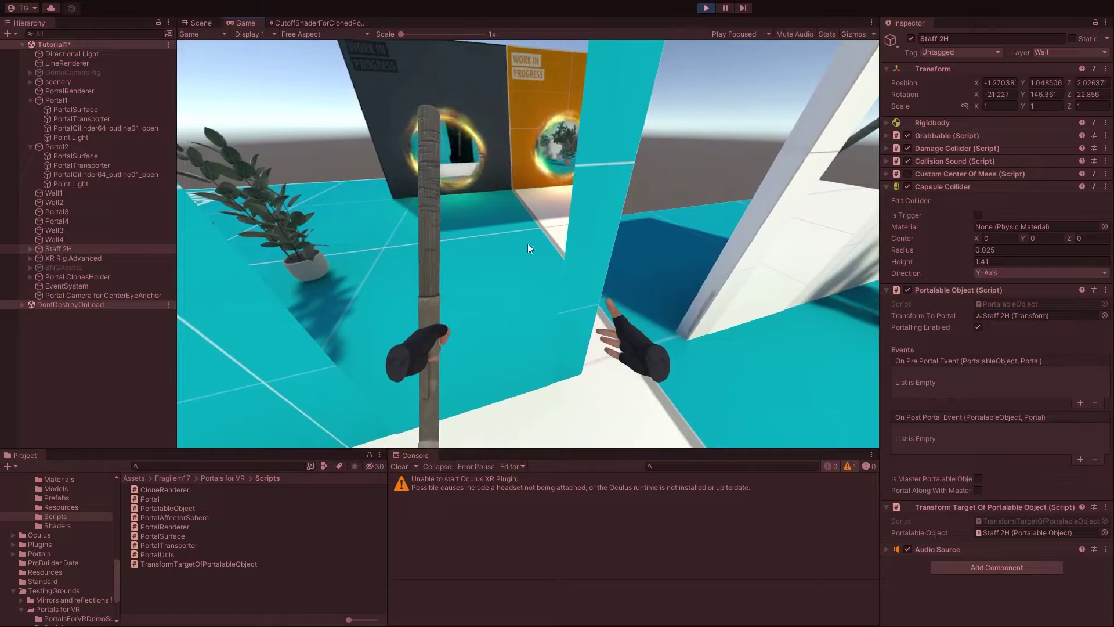
pyautogui.click(708, 11)
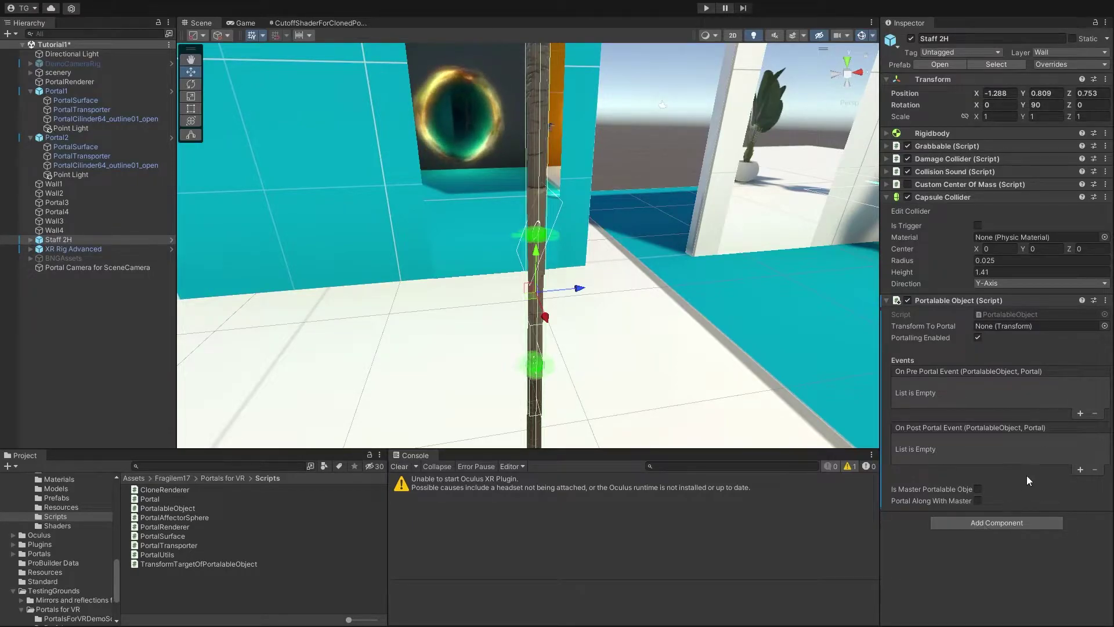
# - Add one entry each to the staff's On Pre Portal and On Post Portal events and assign its Grabbable script to both
pyautogui.click(1080, 470)
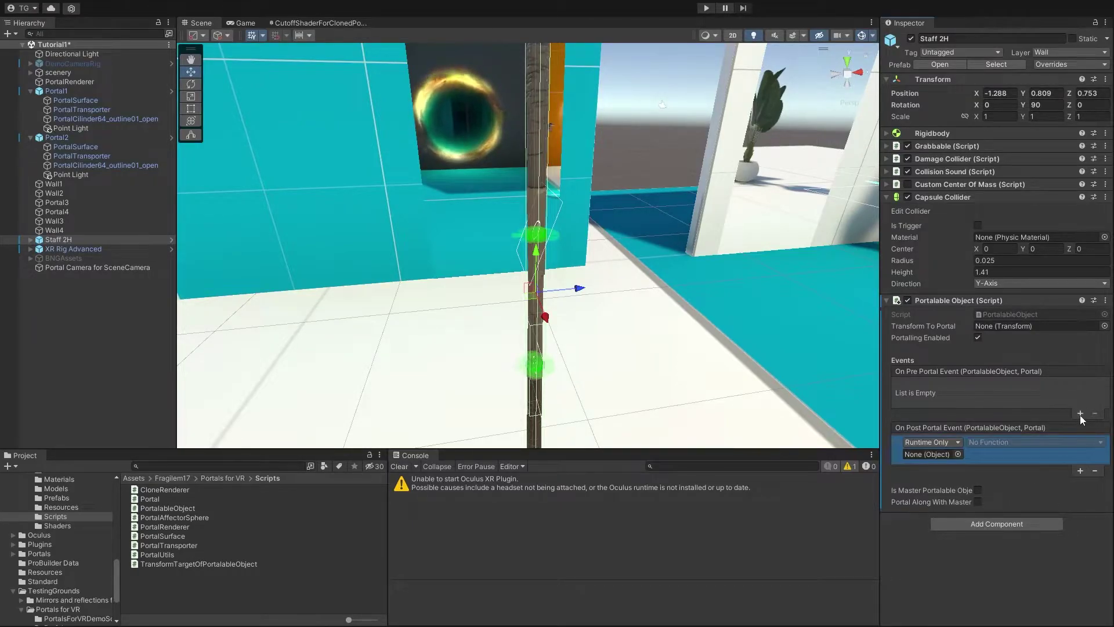
pyautogui.click(1080, 413)
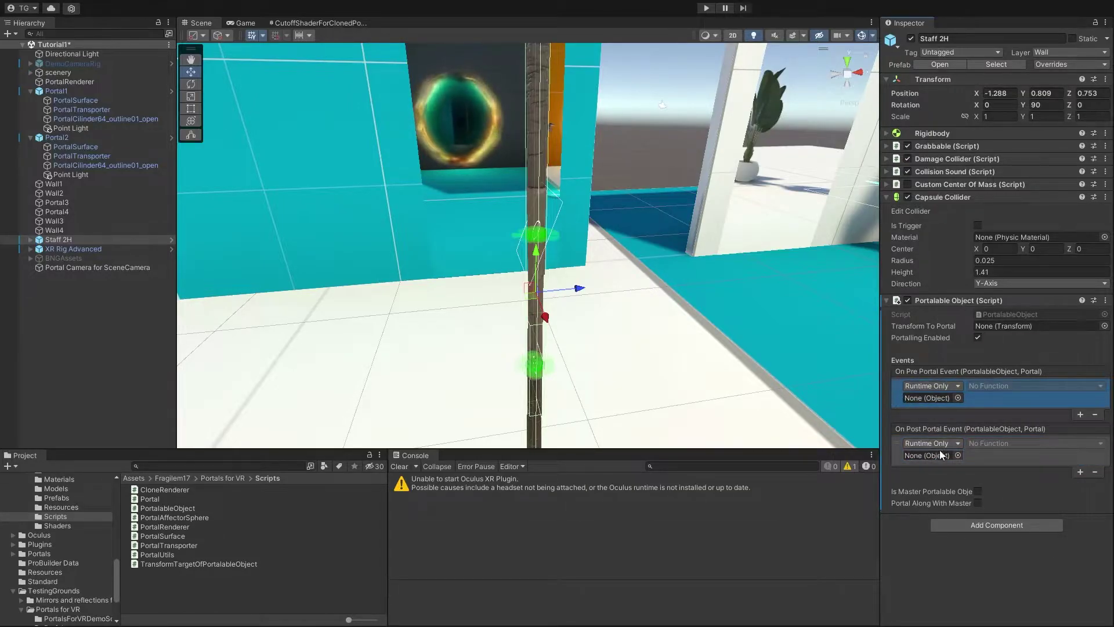
pyautogui.moveTo(939, 146); pyautogui.dragTo(941, 397)
pyautogui.moveTo(930, 146); pyautogui.dragTo(938, 454)
# - Set the function of the staff's On Pre Portal Event to Grabbable.LockGrabbable
pyautogui.click(993, 387)
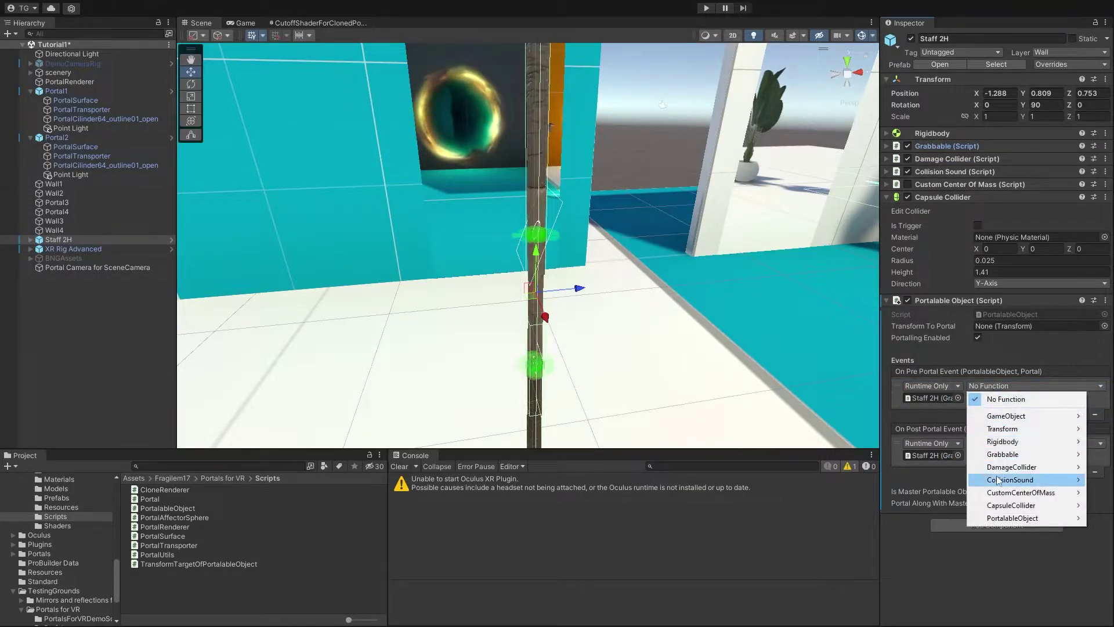
pyautogui.moveTo(997, 485)
pyautogui.moveTo(1006, 458)
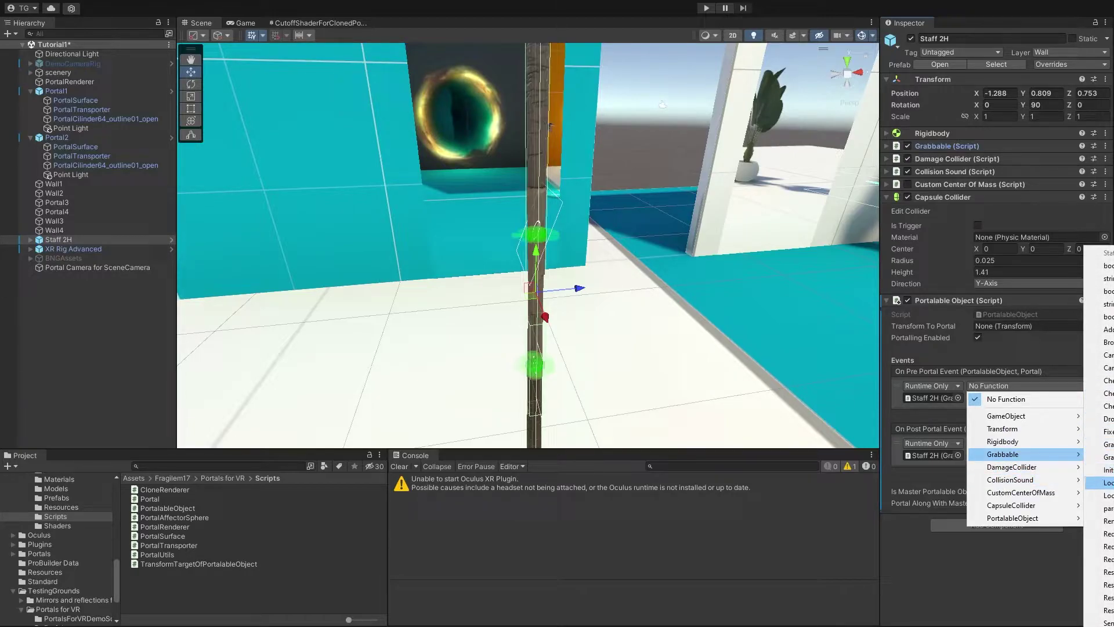
pyautogui.click(1105, 482)
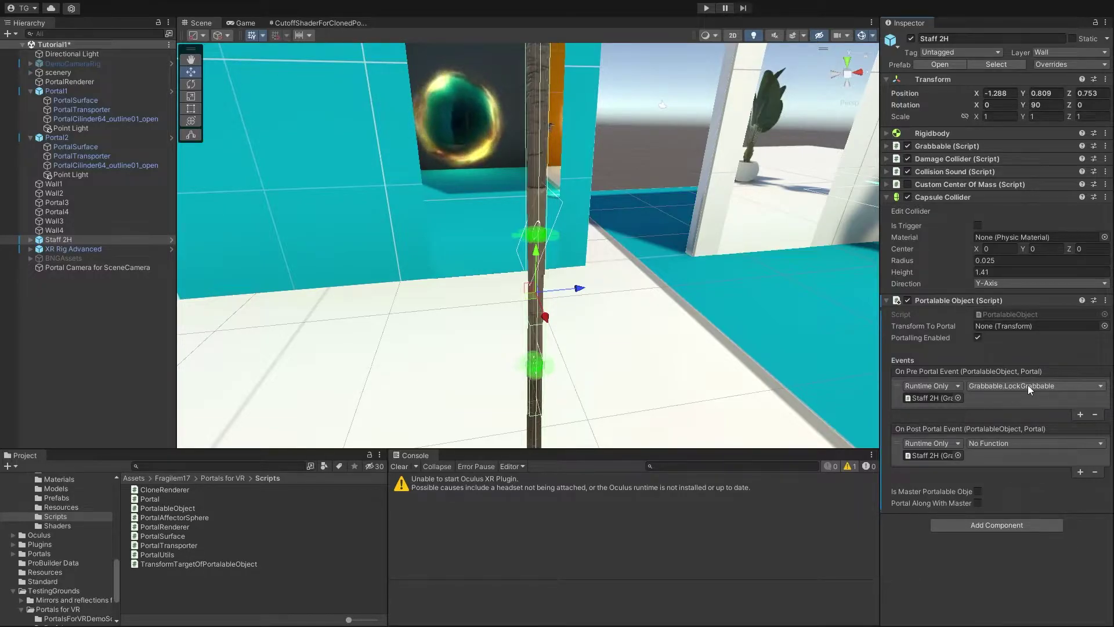
# - Set the function of the staff's On Post Portal Event to Grabbable.RequestUnlockGrabbable
pyautogui.click(1002, 443)
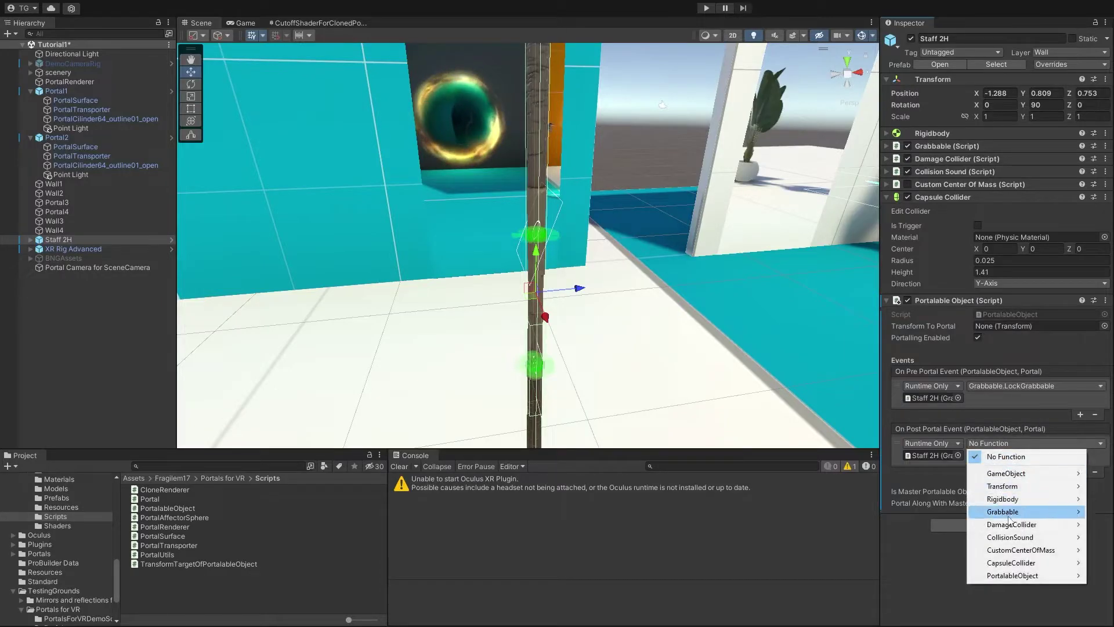
pyautogui.moveTo(1007, 518)
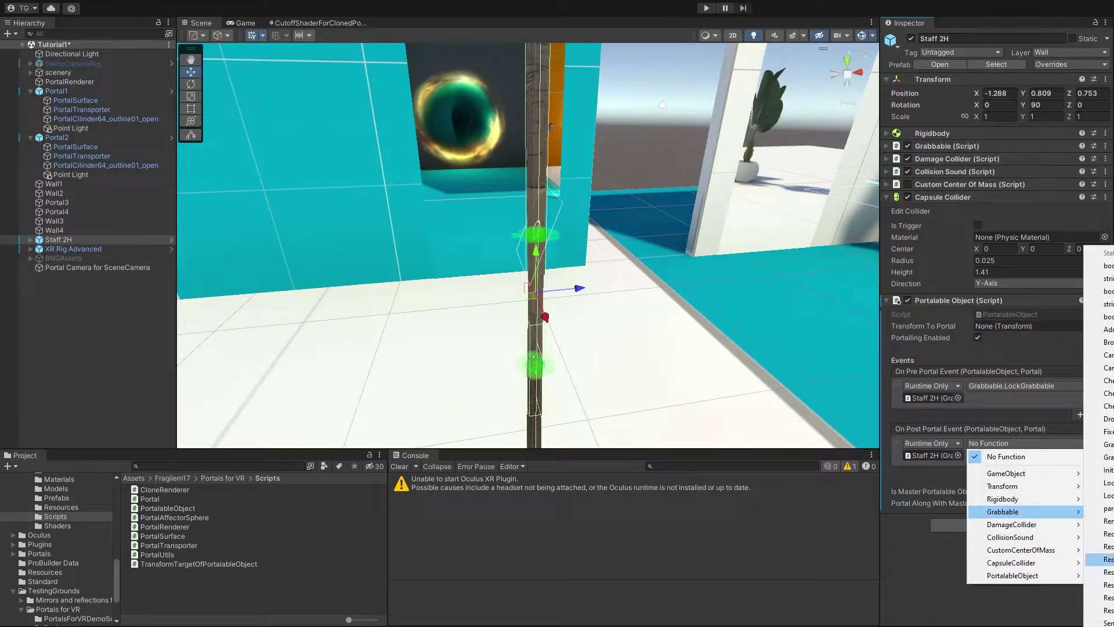
pyautogui.click(1105, 559)
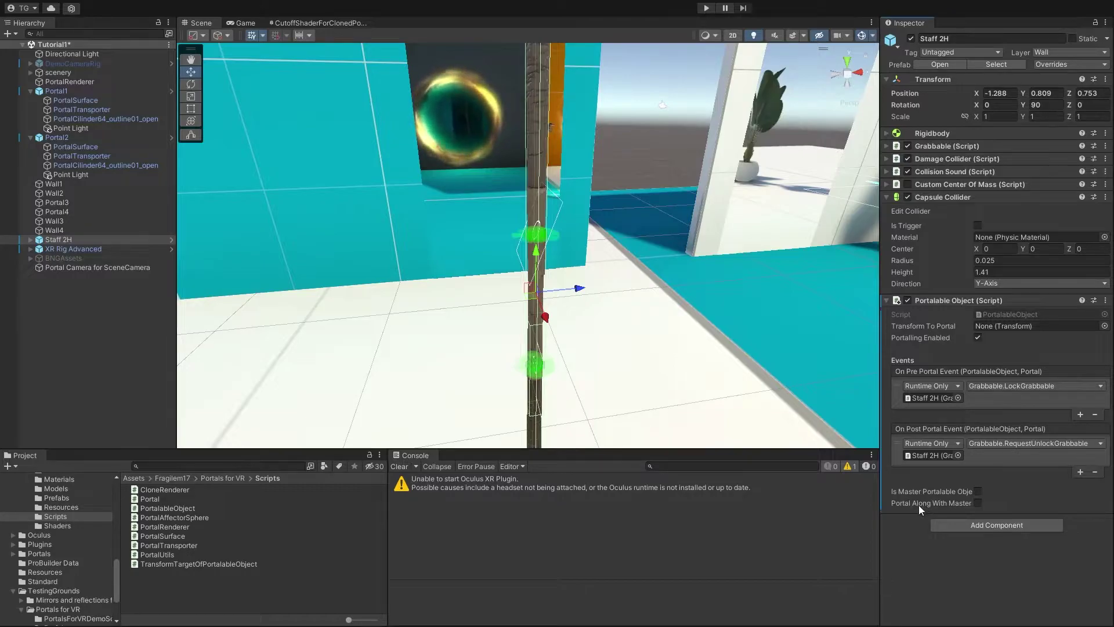
pyautogui.moveTo(918, 504)
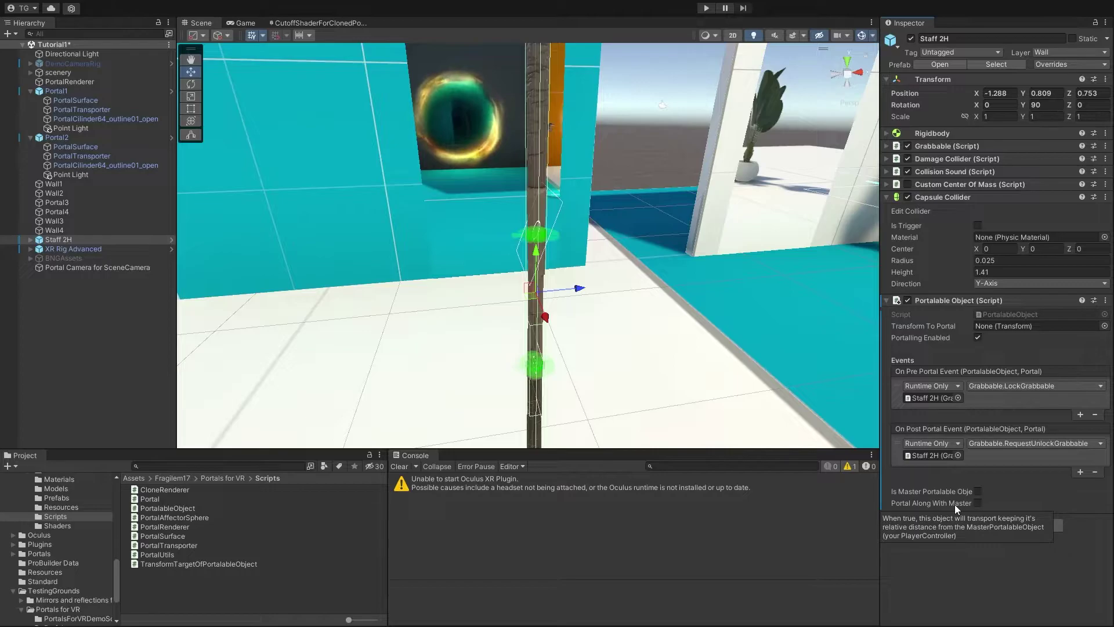
# - Run the scene, grab the staff and carry it back and forth through the portals, and stop play mode
pyautogui.click(706, 8)
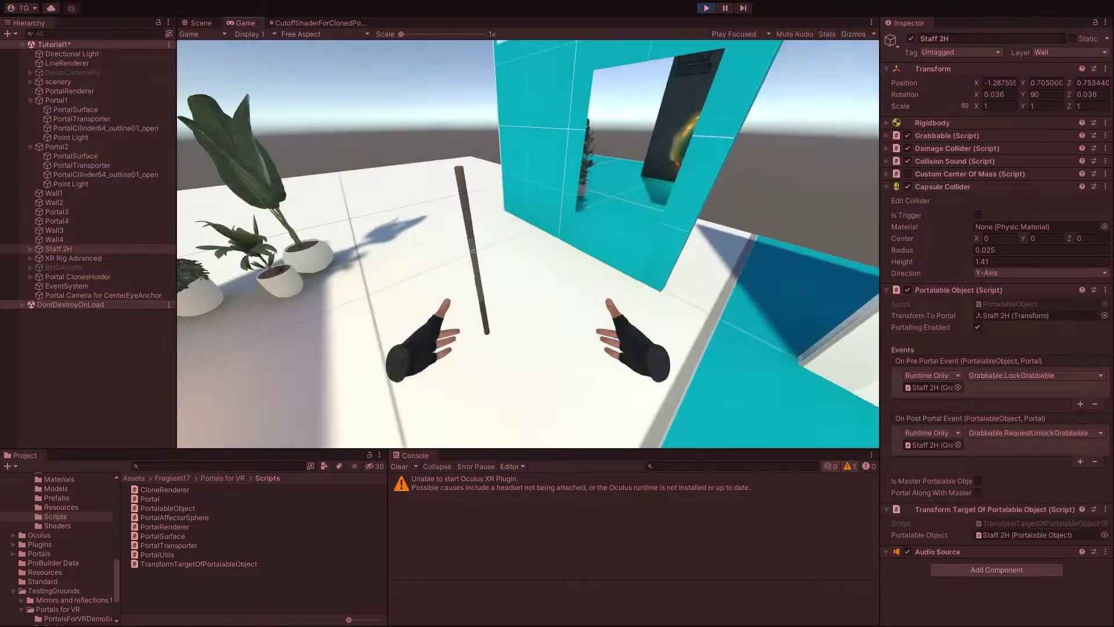
pyautogui.press('w')
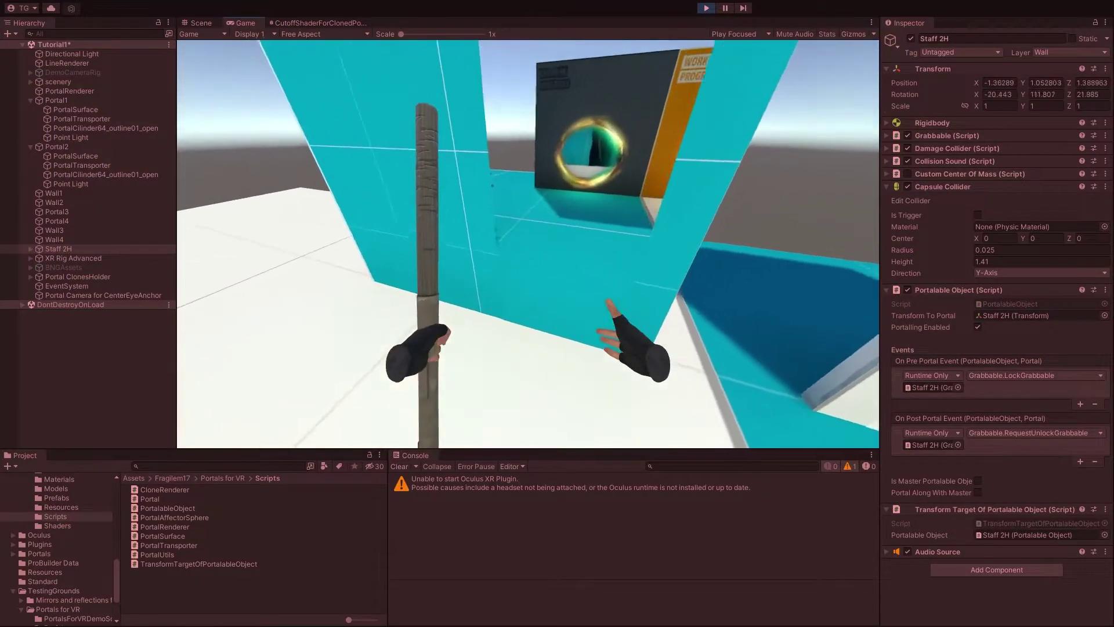
pyautogui.press('w')
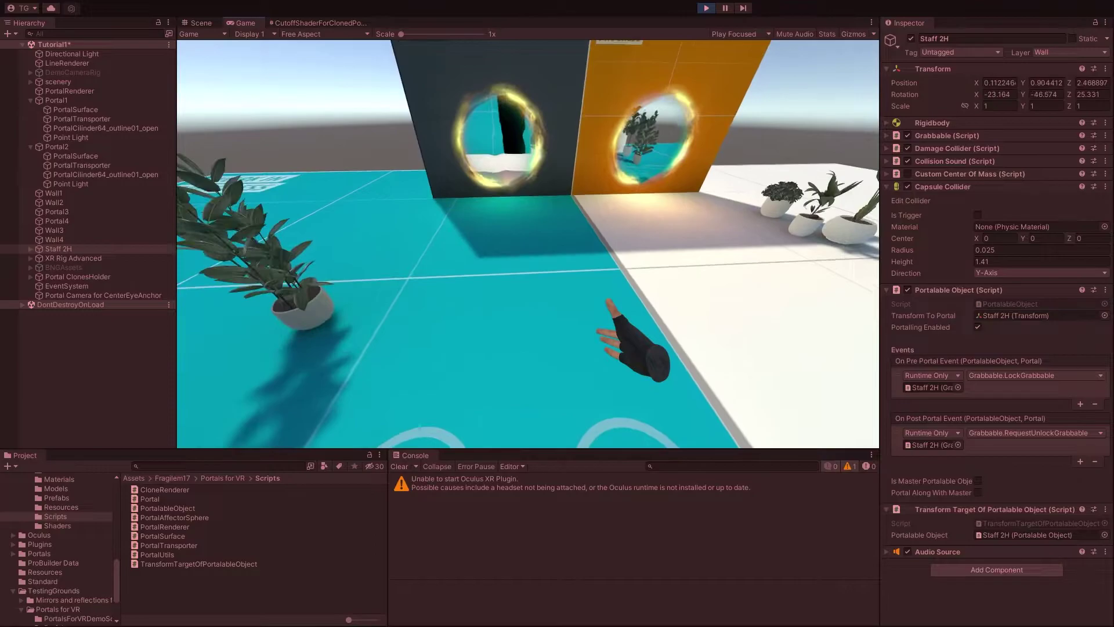
pyautogui.press('w')
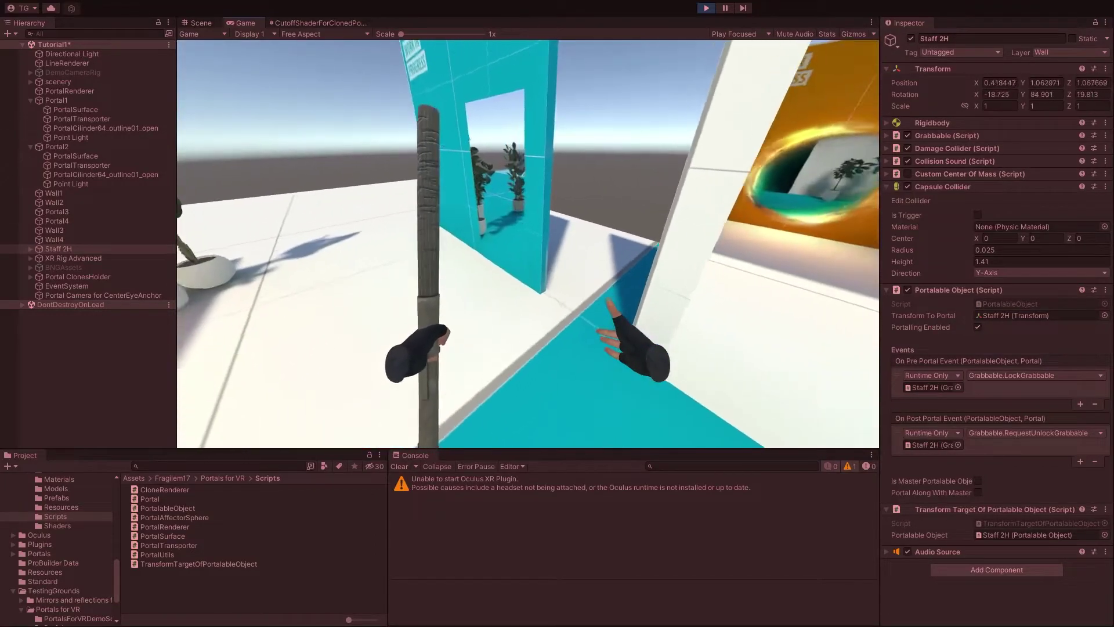
pyautogui.press('w')
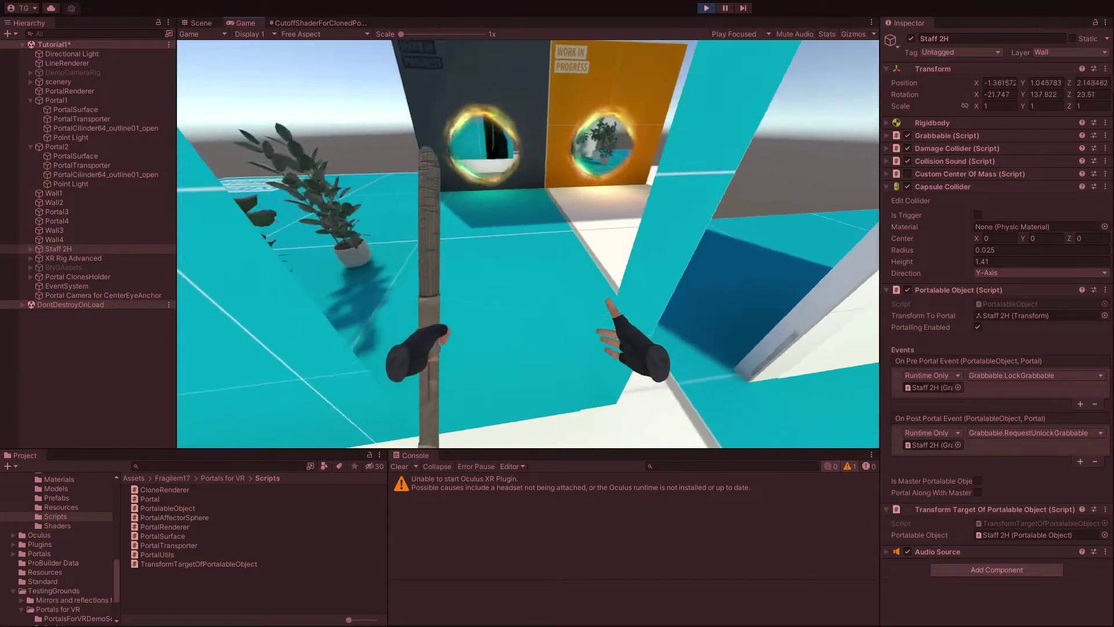
pyautogui.press('w')
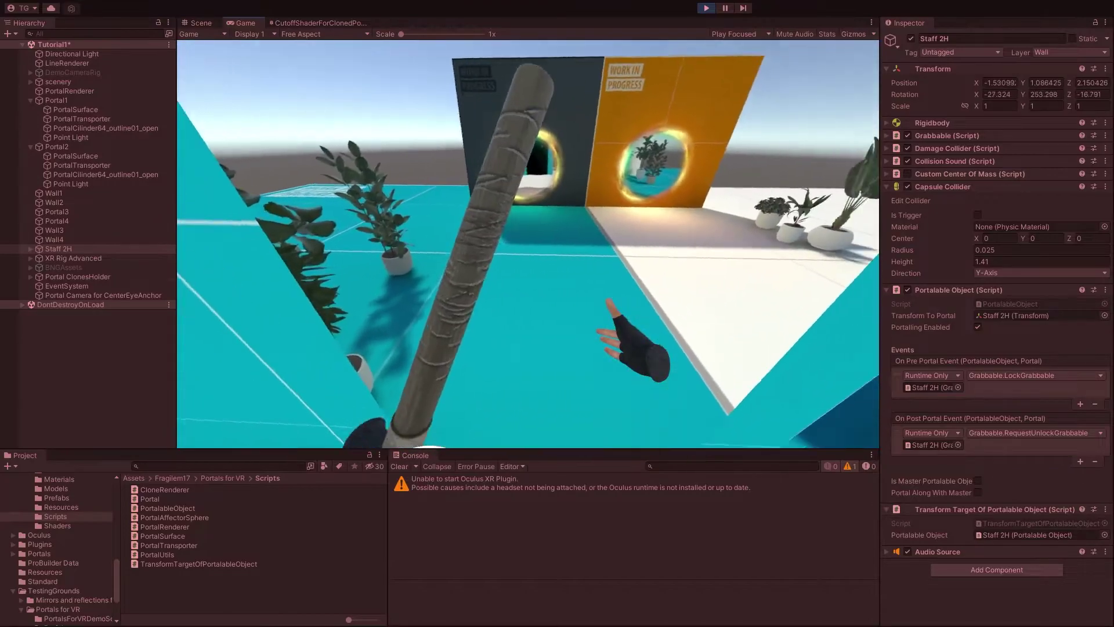
pyautogui.press('s')
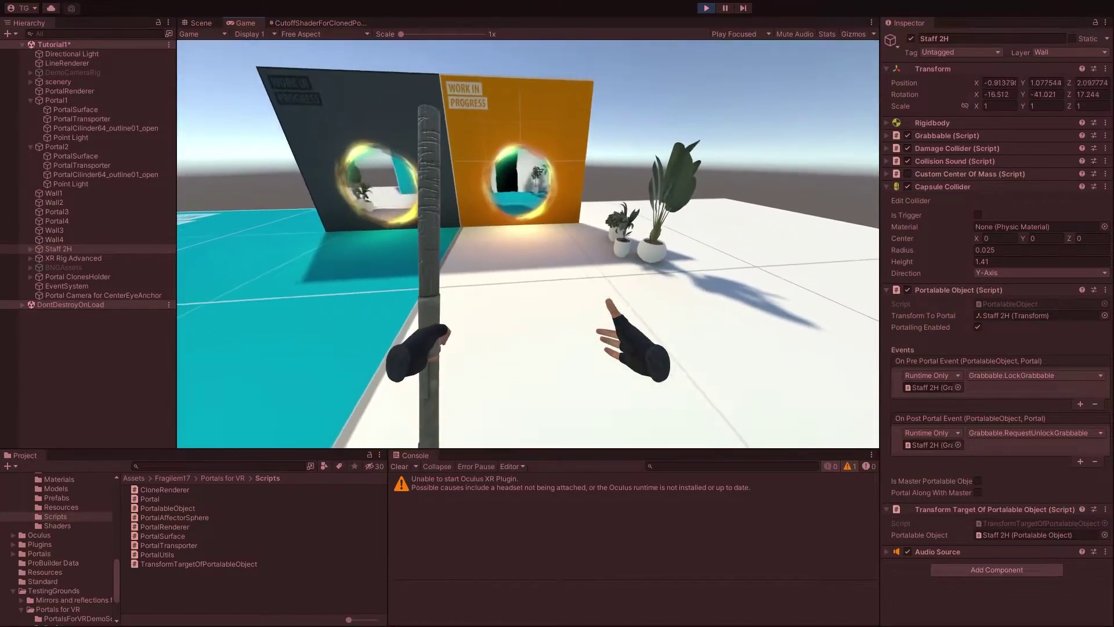
pyautogui.press('a')
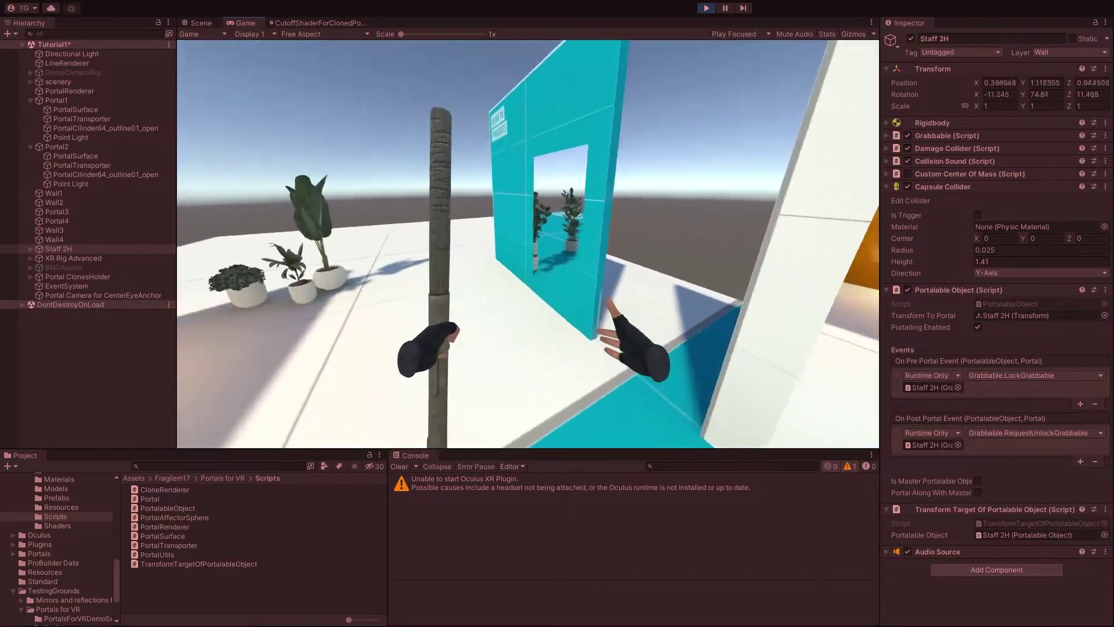
pyautogui.press('w')
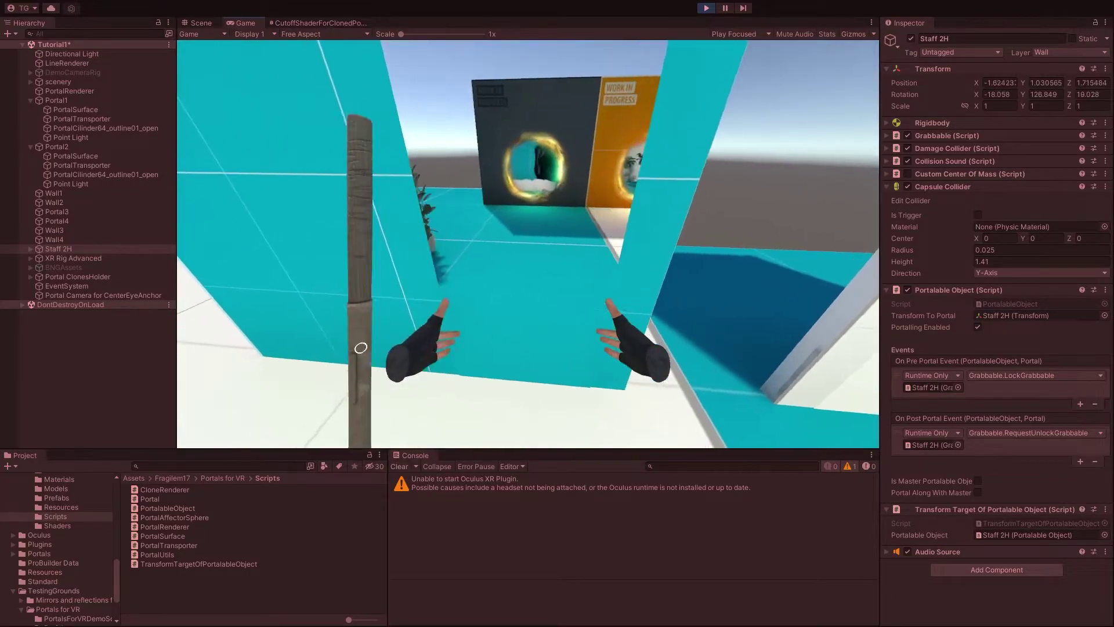
pyautogui.click(706, 8)
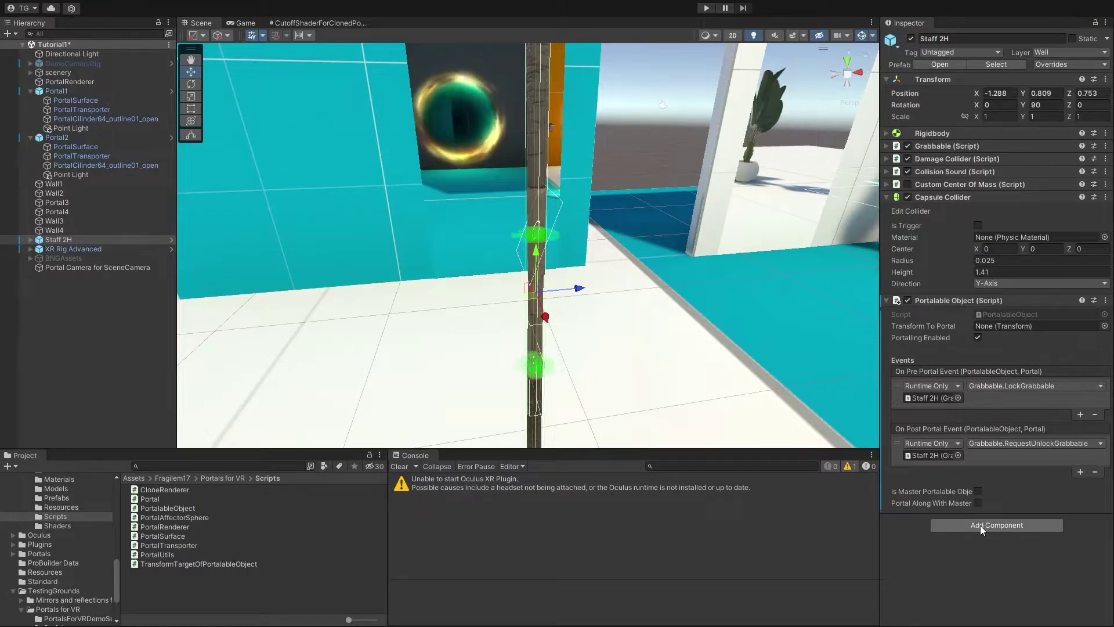
# - Add a Grabbable Unity Events component to Staff 2H
pyautogui.click(980, 525)
pyautogui.write('grabbab')
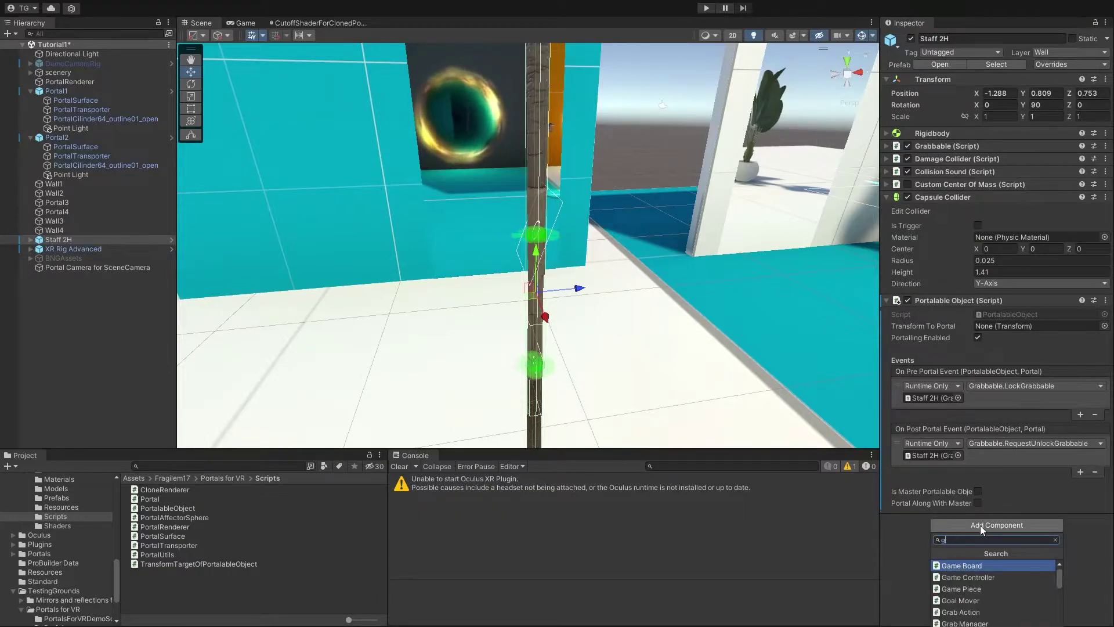
pyautogui.press('Down')
pyautogui.press('Down')
pyautogui.press('Down')
pyautogui.press('Down')
pyautogui.press('Down')
pyautogui.press('Down')
pyautogui.press('Down')
pyautogui.press('Down')
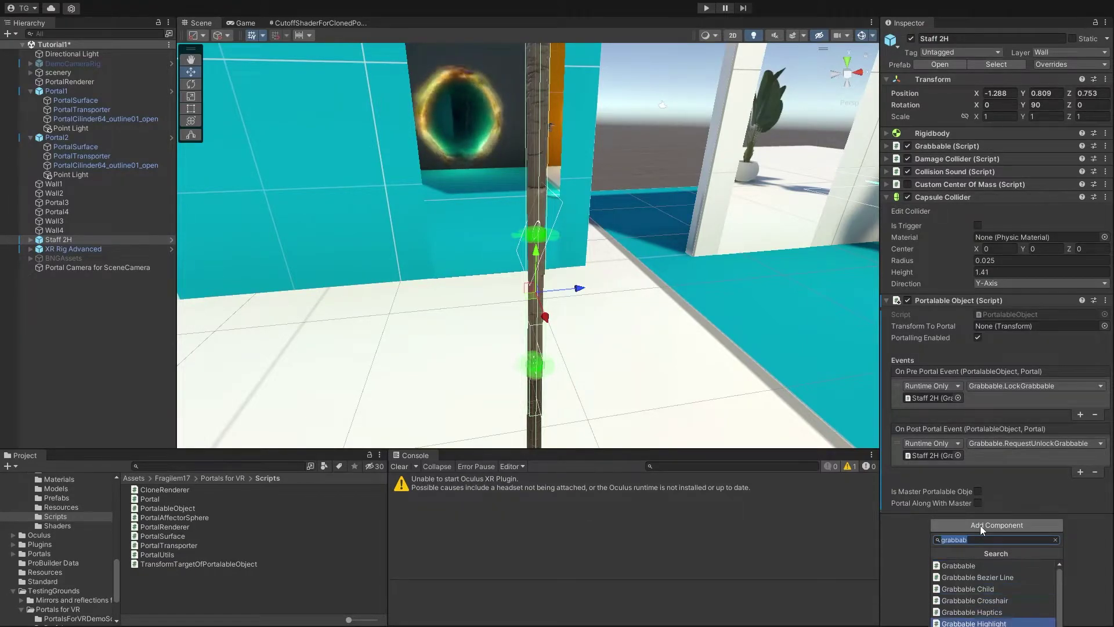
pyautogui.press('Return')
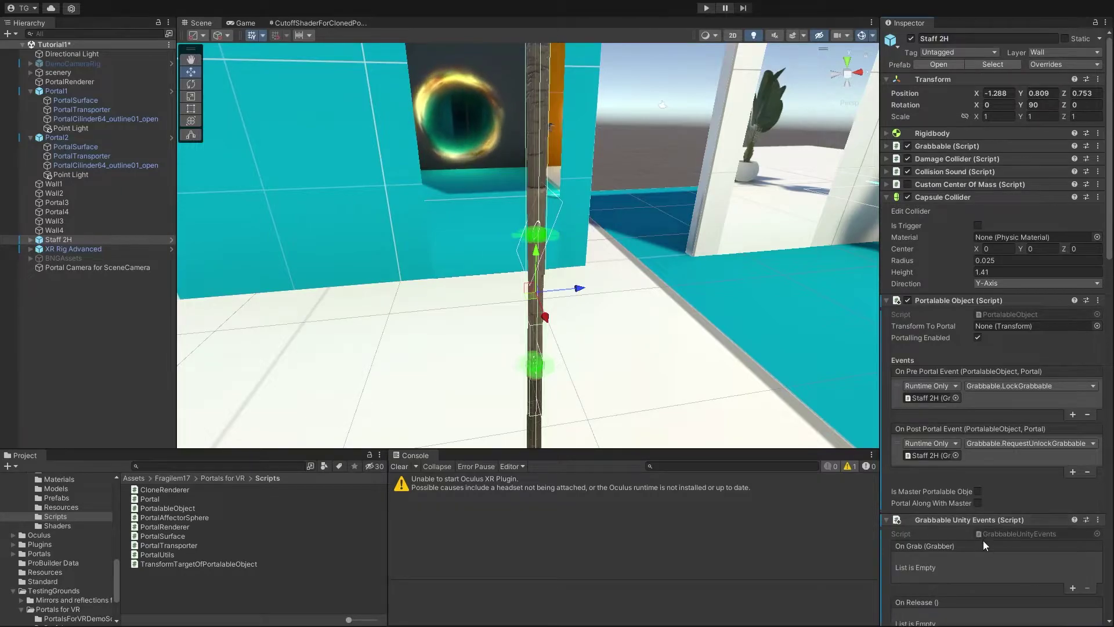
# - Add one entry each to the On Grab and On Release events of the staff's Grabbable Unity Events
pyautogui.scroll(-1, 983, 540)
pyautogui.click(1072, 613)
pyautogui.click(1072, 556)
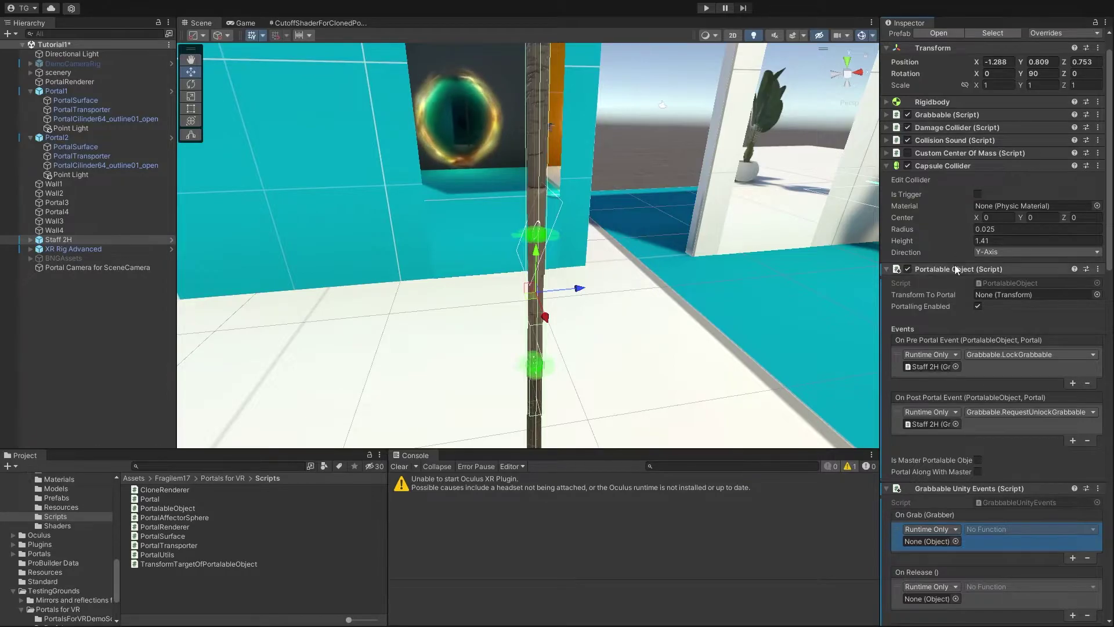
# - Assign the staff's Portalable Object script to On Grab and choose its function enabling Portal Along With Master, with the value ticked
pyautogui.moveTo(955, 267); pyautogui.dragTo(928, 476)
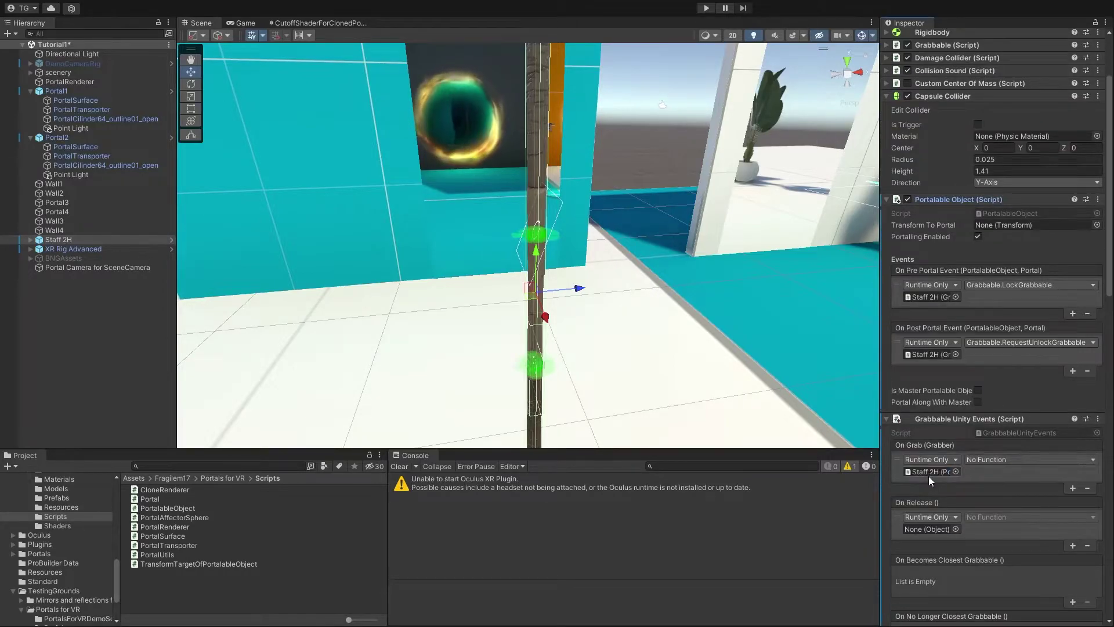
pyautogui.click(987, 461)
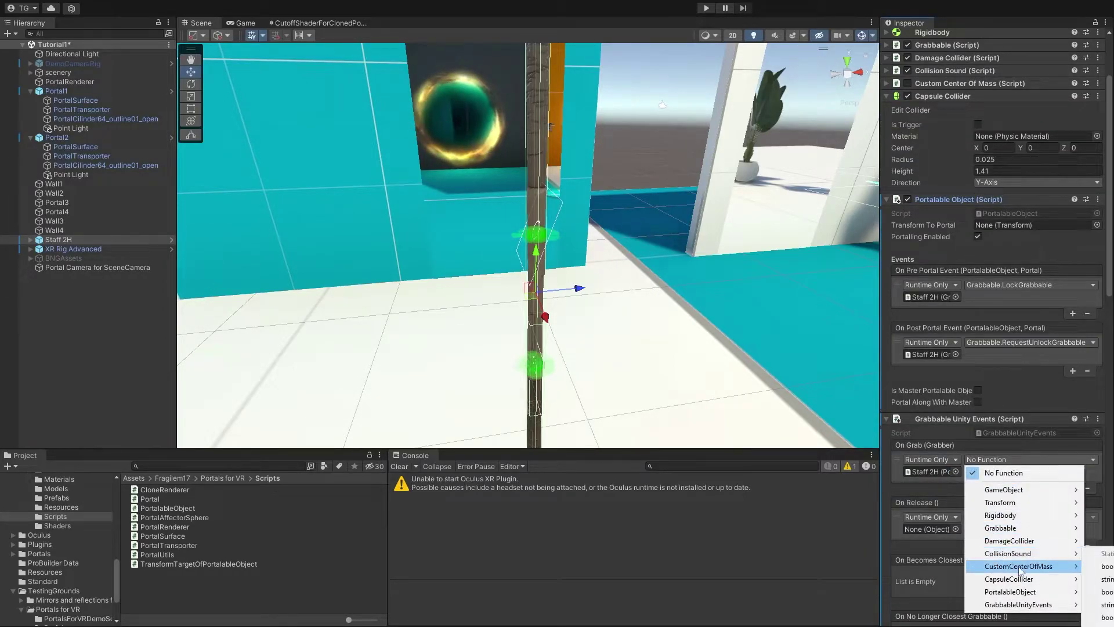
pyautogui.moveTo(1017, 593)
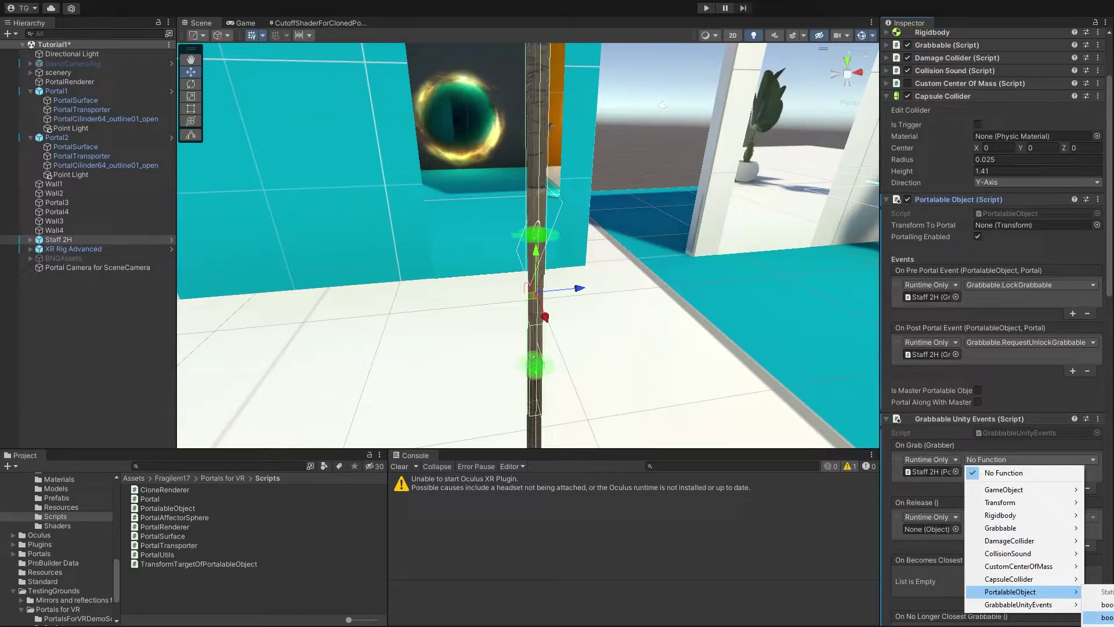
pyautogui.click(1107, 616)
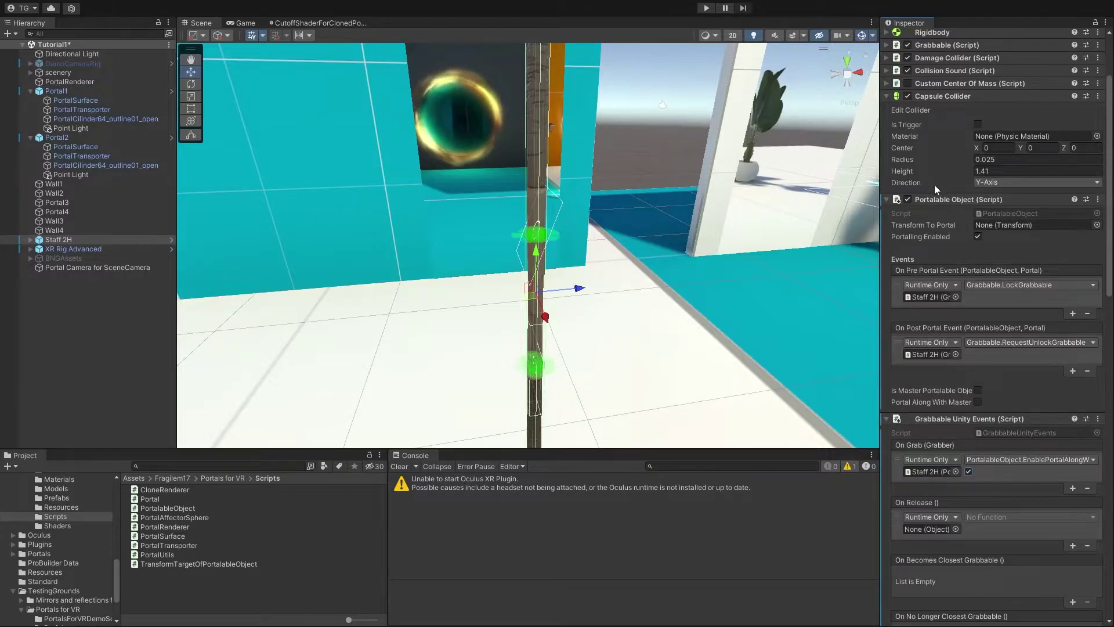
# - Assign the Portalable Object script to On Release and choose the same Portal Along With Master function, with the value unticked
pyautogui.moveTo(954, 199); pyautogui.dragTo(929, 531)
pyautogui.click(973, 518)
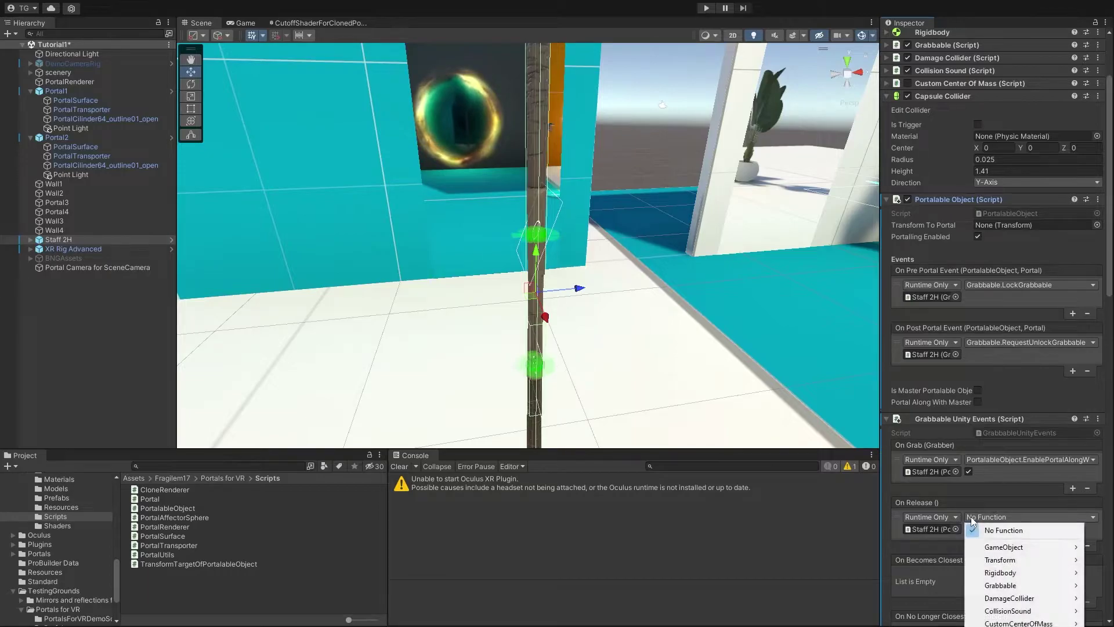
pyautogui.moveTo(1021, 625)
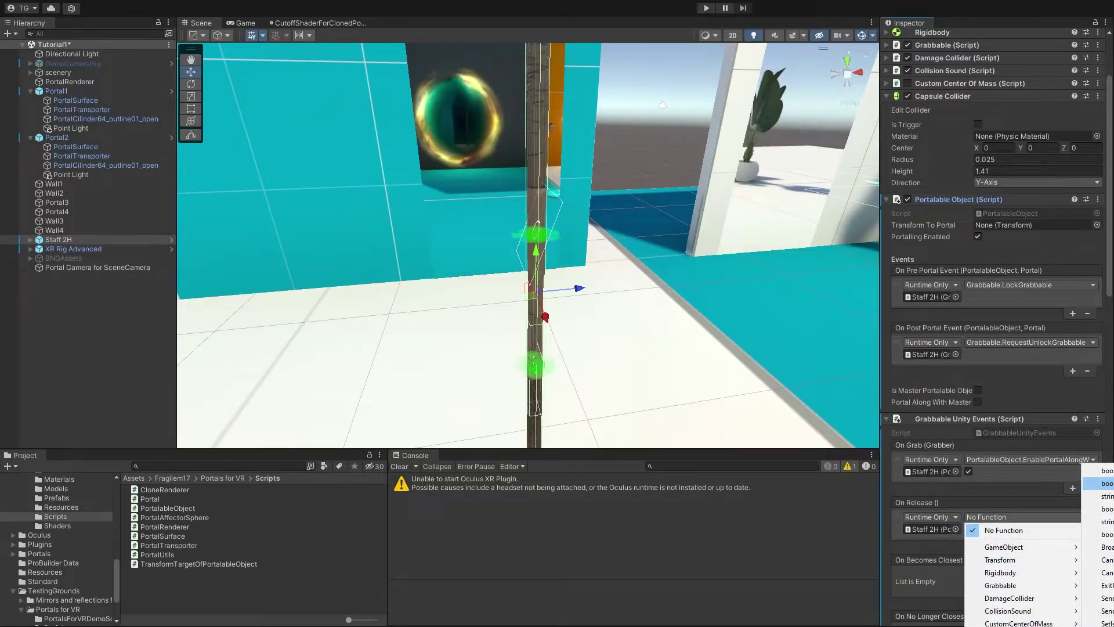
pyautogui.click(1098, 483)
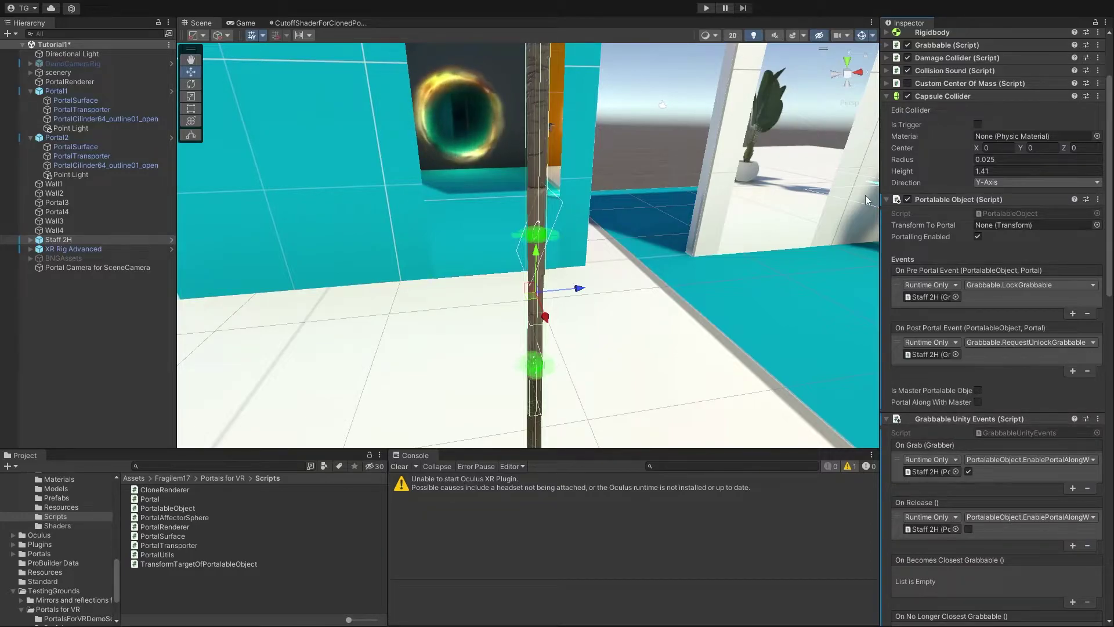
# - Play-test carrying the staff through a portal with the On Grab and On Release events, and stop play mode
pyautogui.click(705, 8)
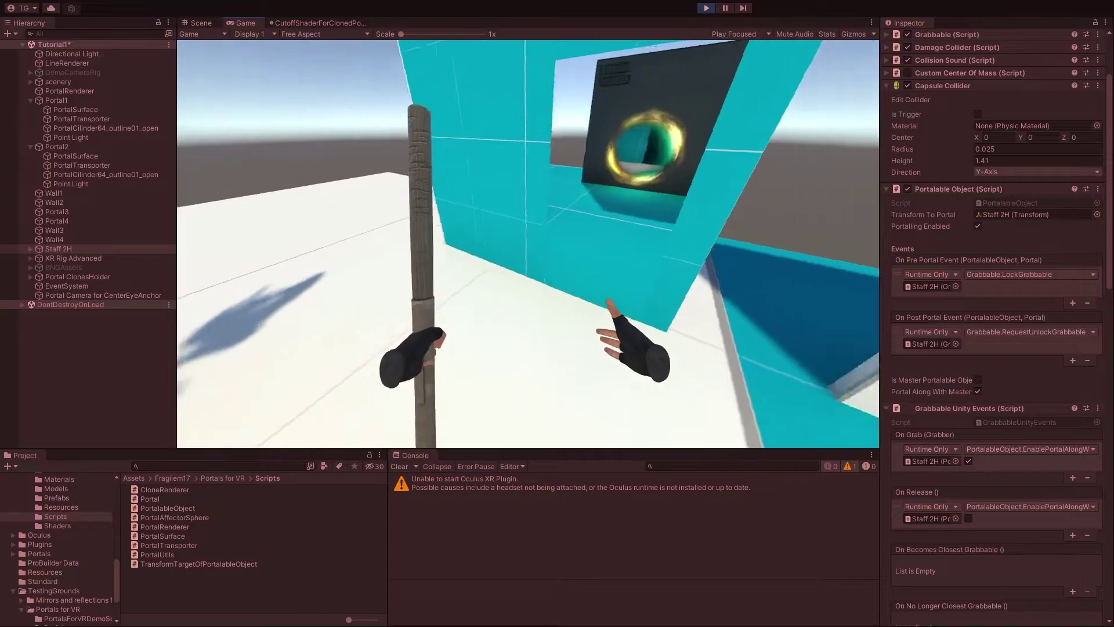
pyautogui.press('w')
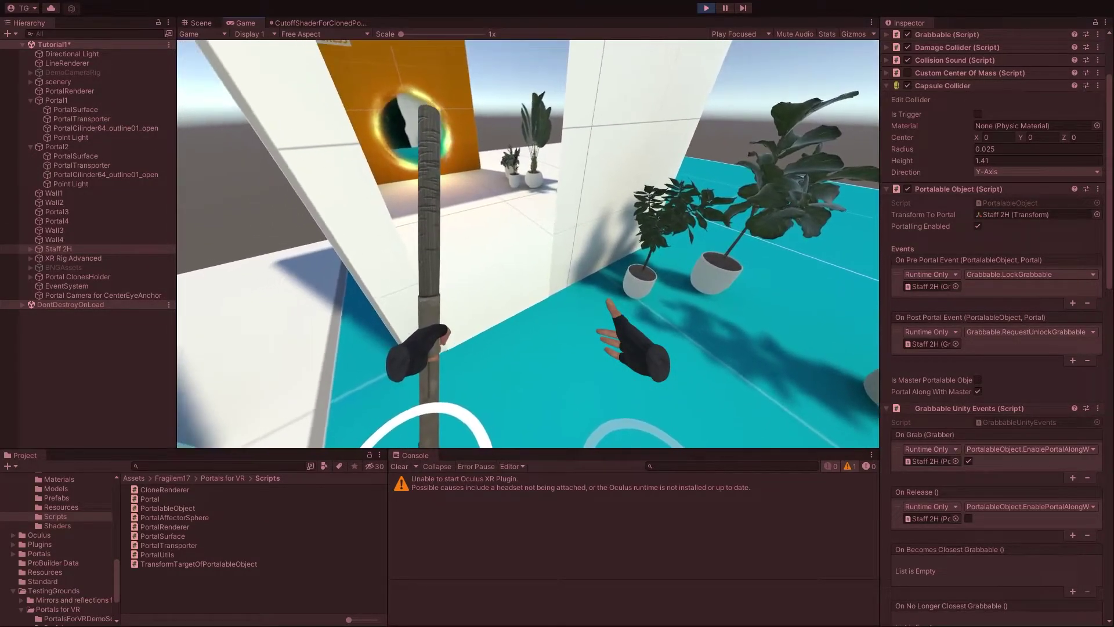
pyautogui.click(706, 8)
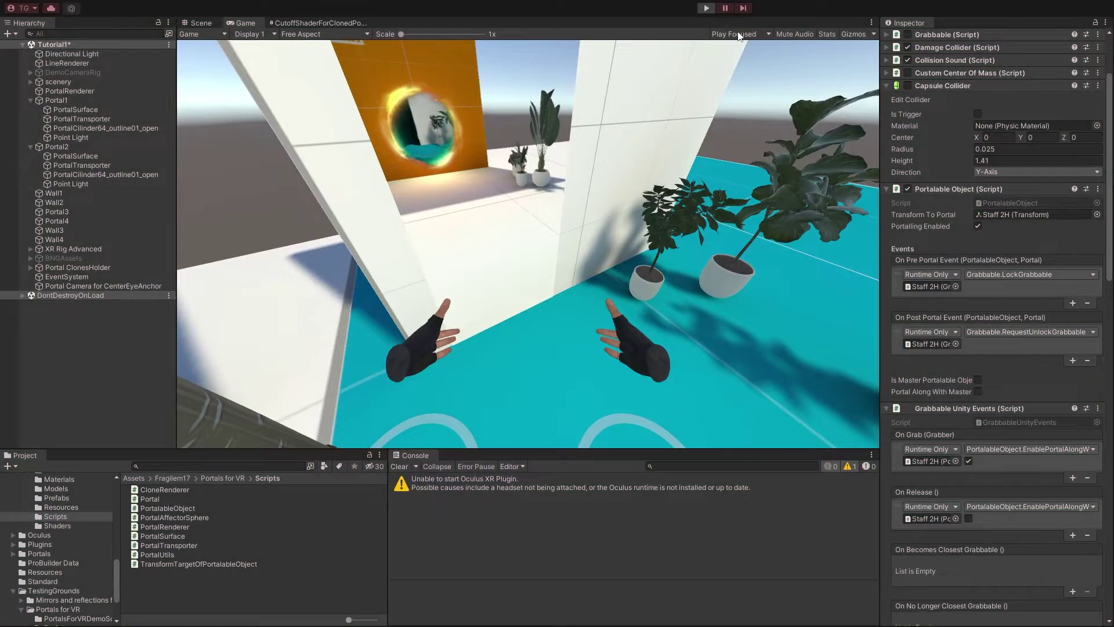
# - Collapse the staff's Portalable Object and Grabbable Unity Events components and add a Clone Renderer component to Staff 2H
pyautogui.click(932, 199)
pyautogui.click(935, 212)
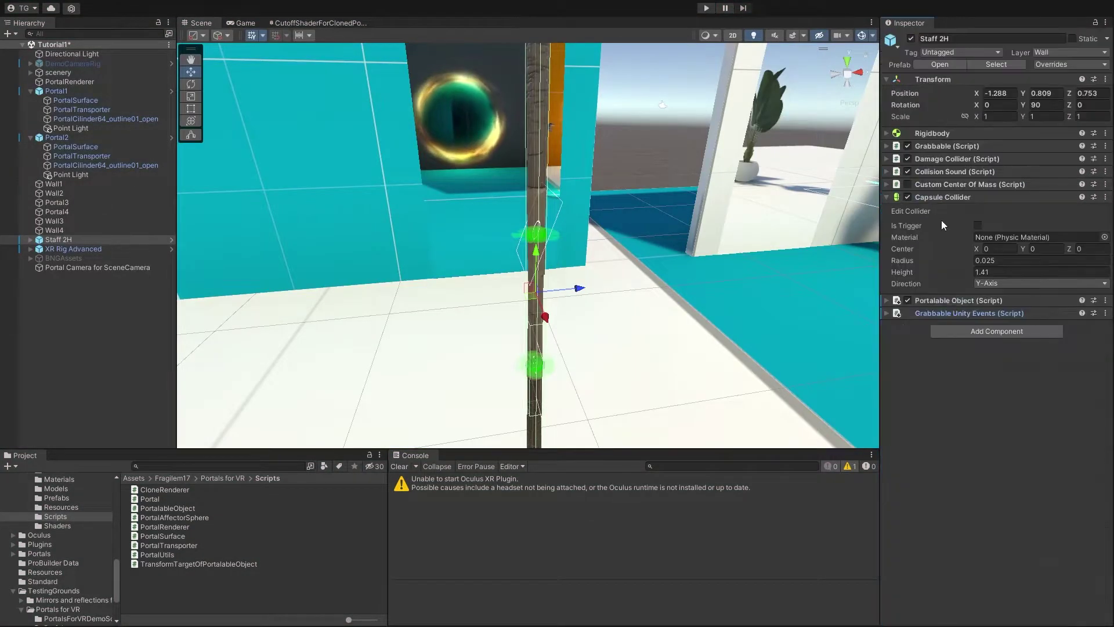
pyautogui.click(969, 331)
pyautogui.write('clone')
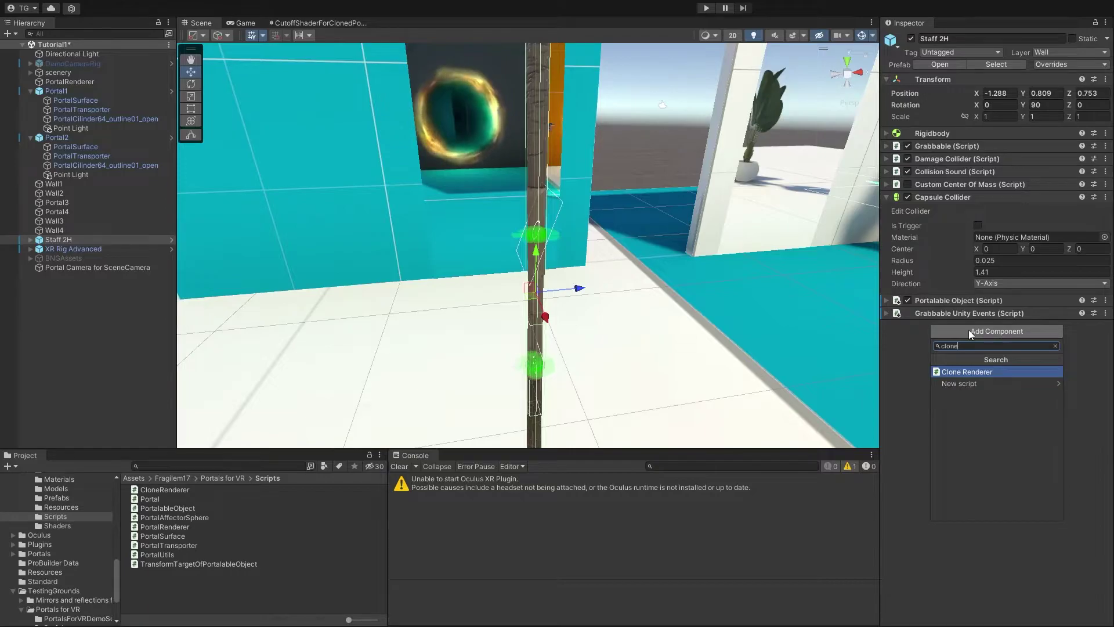
pyautogui.press('Return')
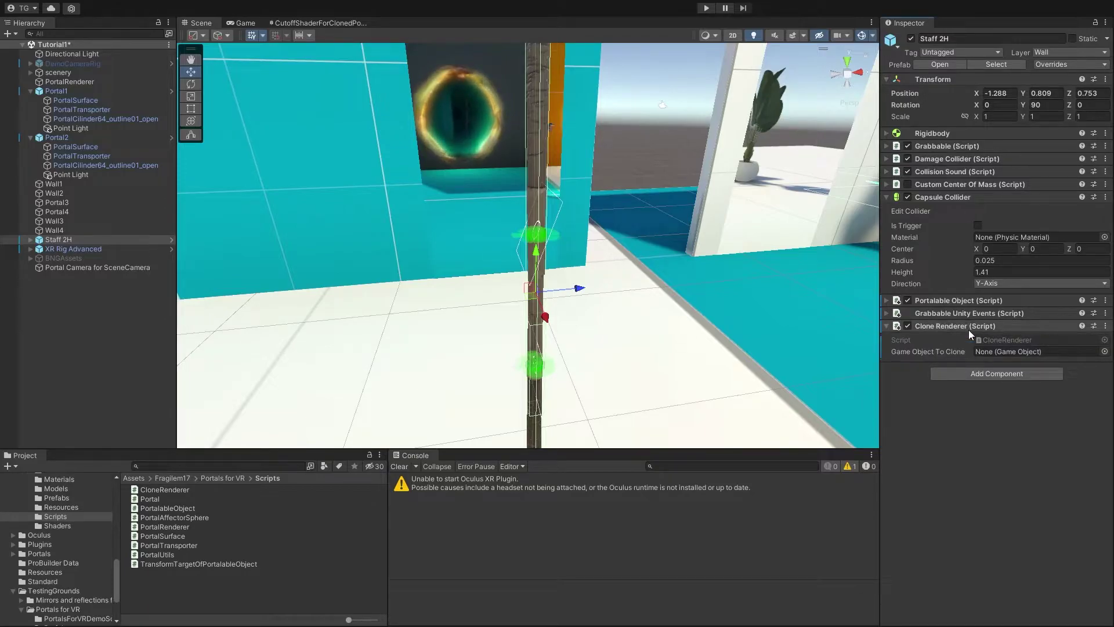
# - Select BNG_Attack_Stick_1 inside the staff's hierarchy and examine the shader and settings of its Stick material
pyautogui.click(30, 240)
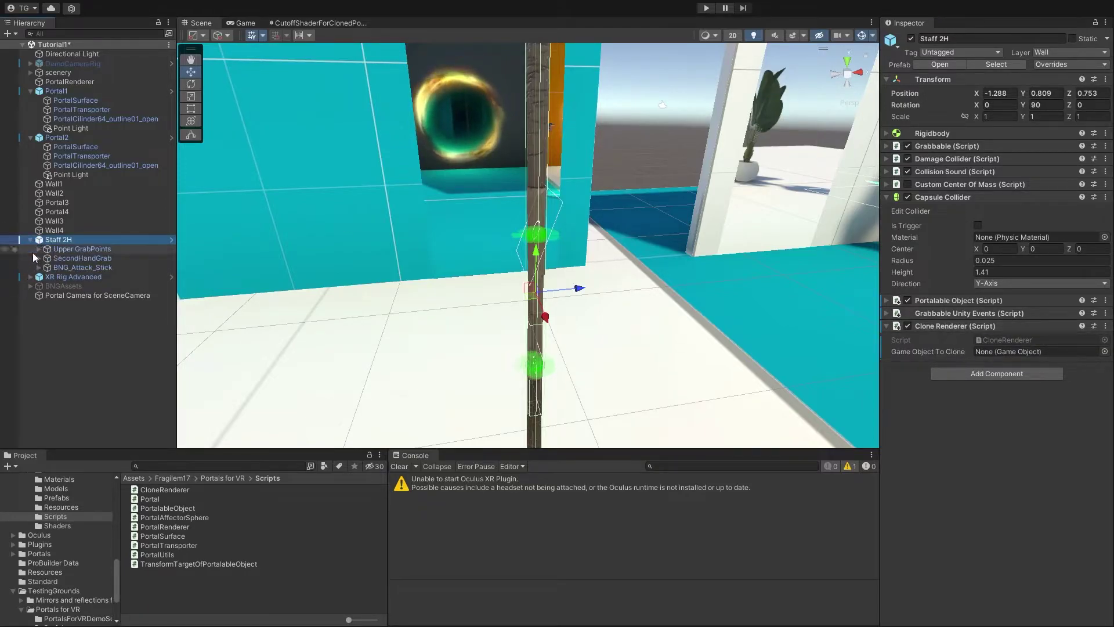
pyautogui.click(68, 285)
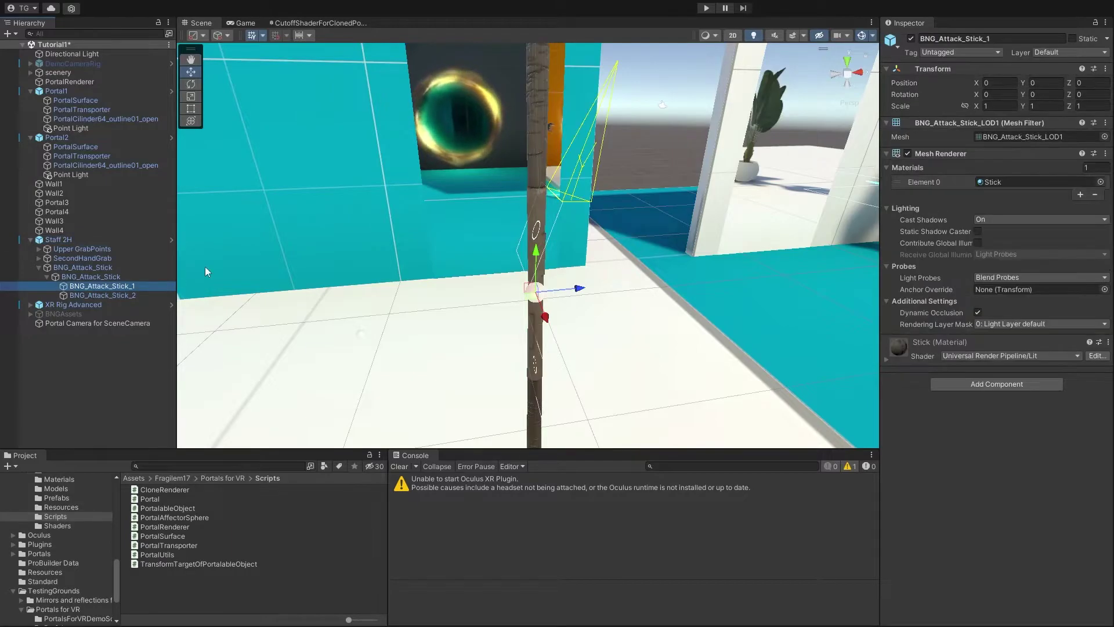
pyautogui.click(887, 359)
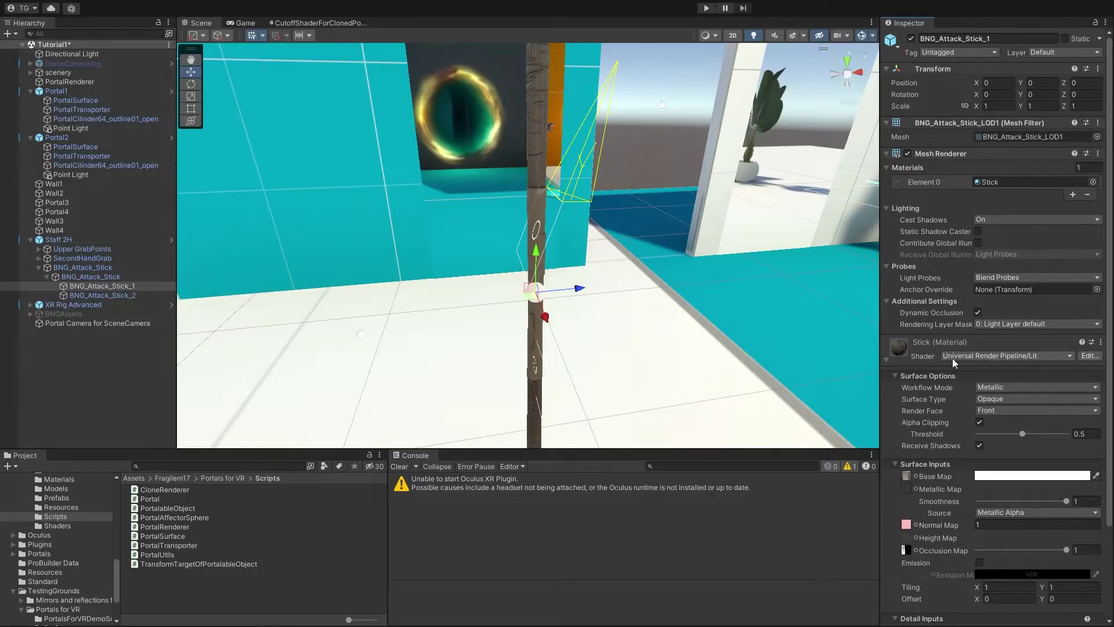
# - Run the scene, carry the staff into a portal, pause play, and examine the staff and its clone around both portals in the Scene view
pyautogui.click(705, 8)
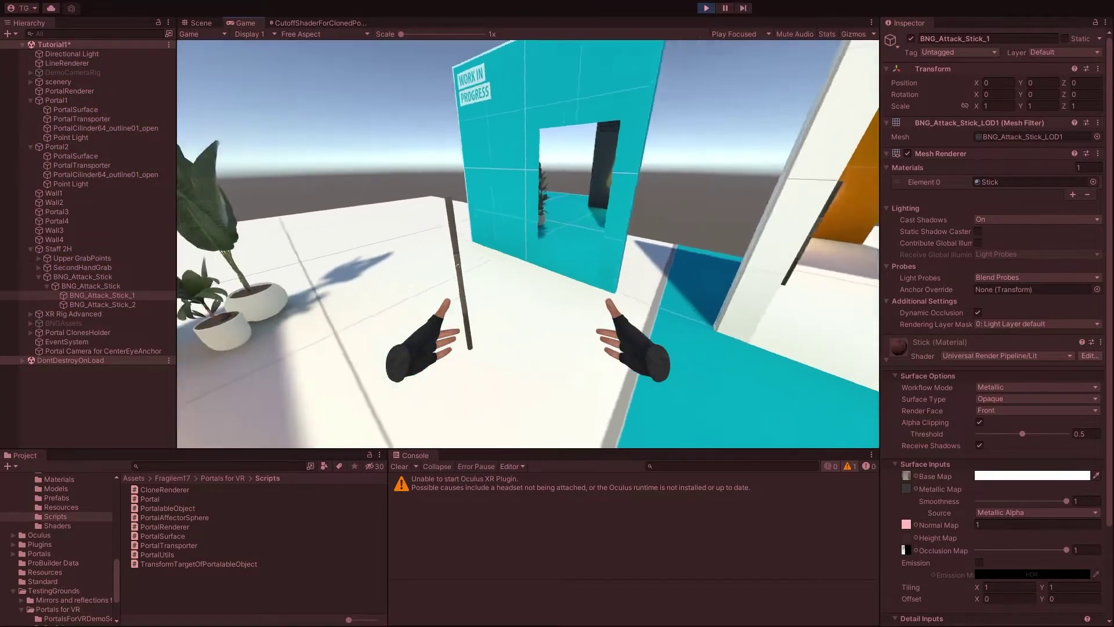
pyautogui.press('w')
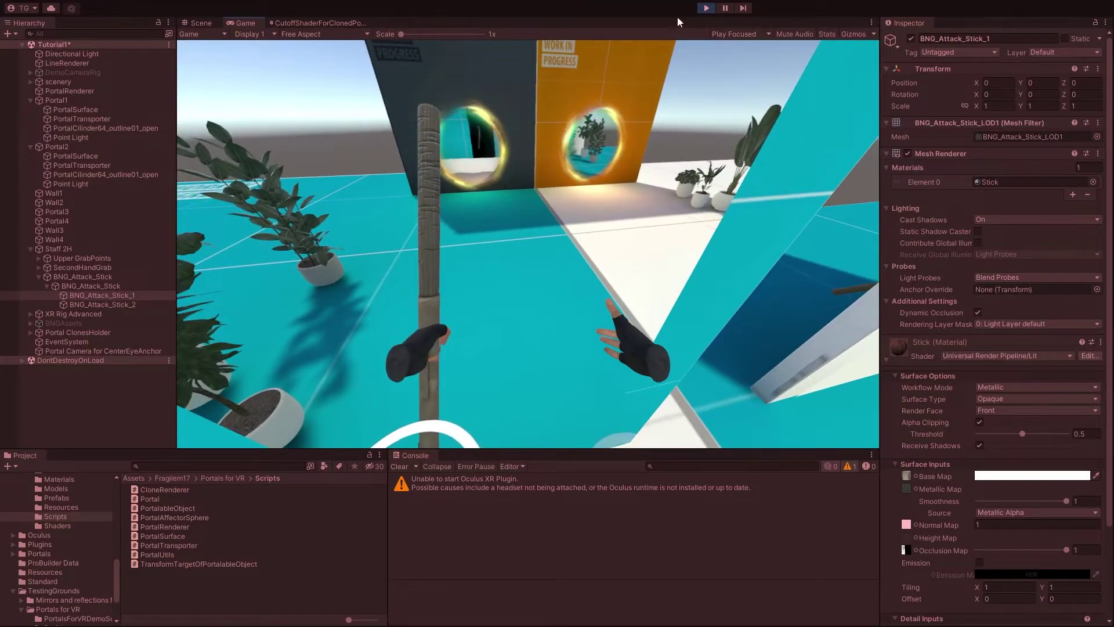
pyautogui.click(725, 8)
pyautogui.moveTo(673, 84); pyautogui.dragTo(787, 195, button='right')
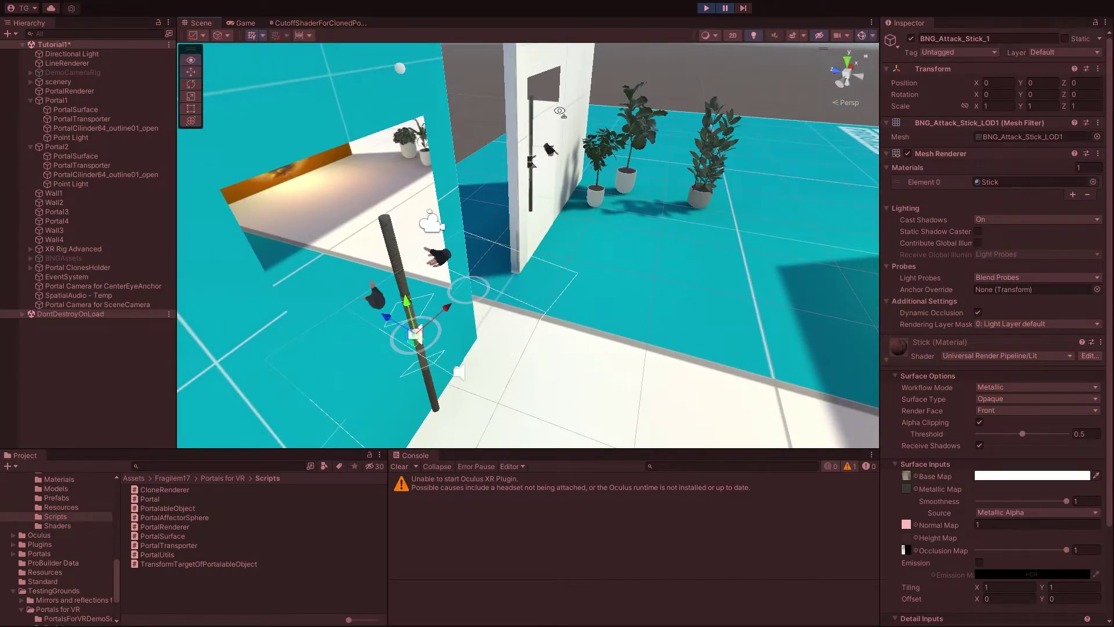
pyautogui.moveTo(560, 111); pyautogui.dragTo(357, 217, button='right')
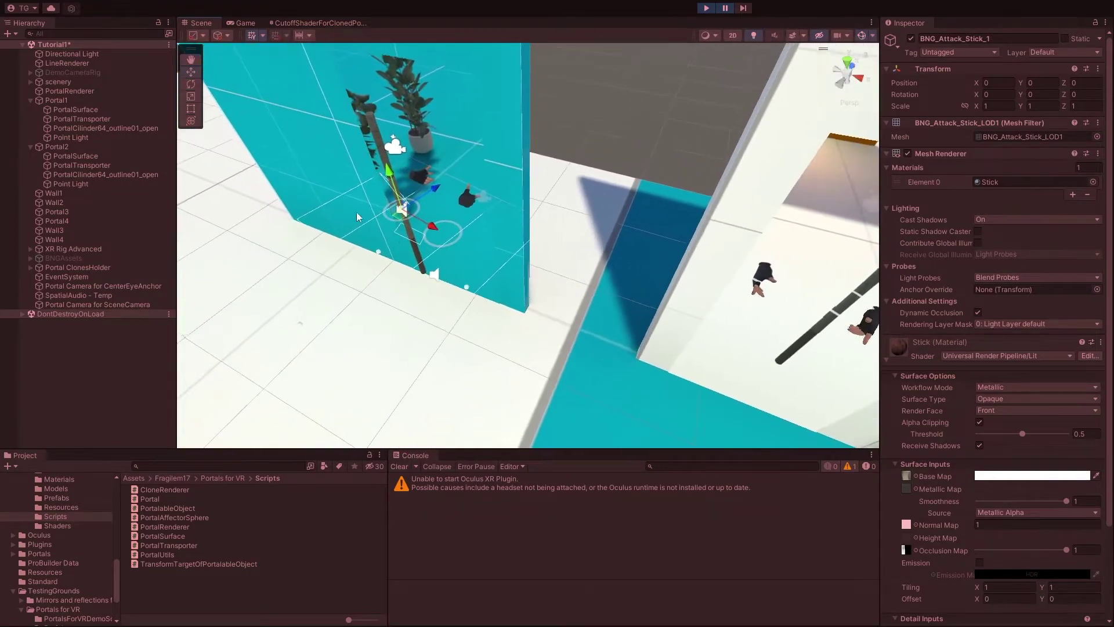
pyautogui.moveTo(635, 260); pyautogui.dragTo(740, 246, button='right')
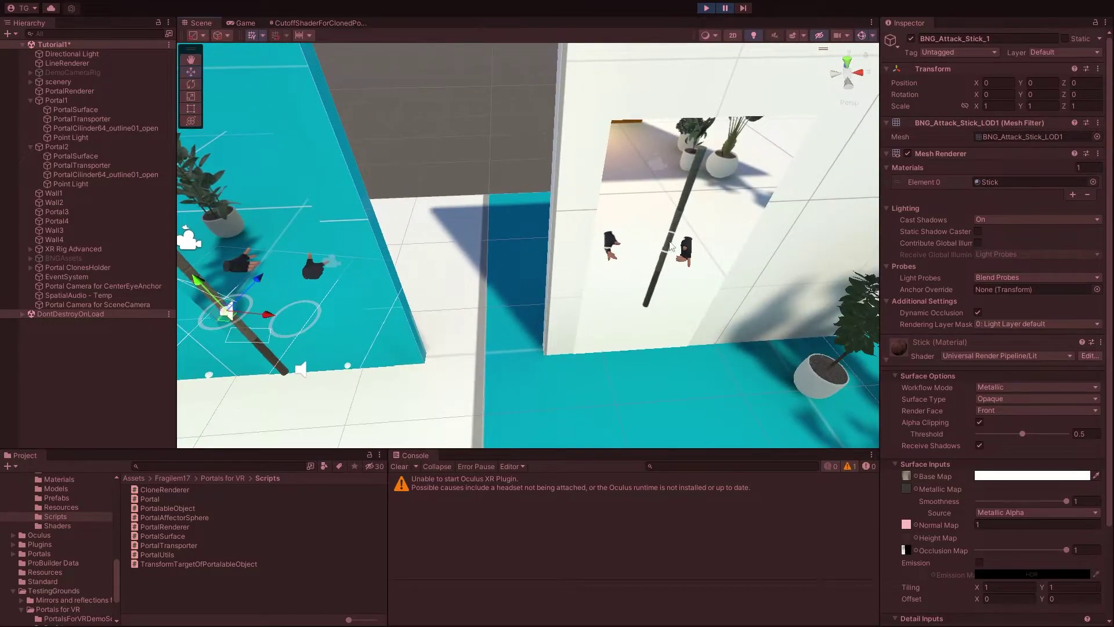
# - Examine the staff from behind the portal wall and from the front of both portals in the Scene view
pyautogui.moveTo(673, 209); pyautogui.dragTo(699, 253, button='right')
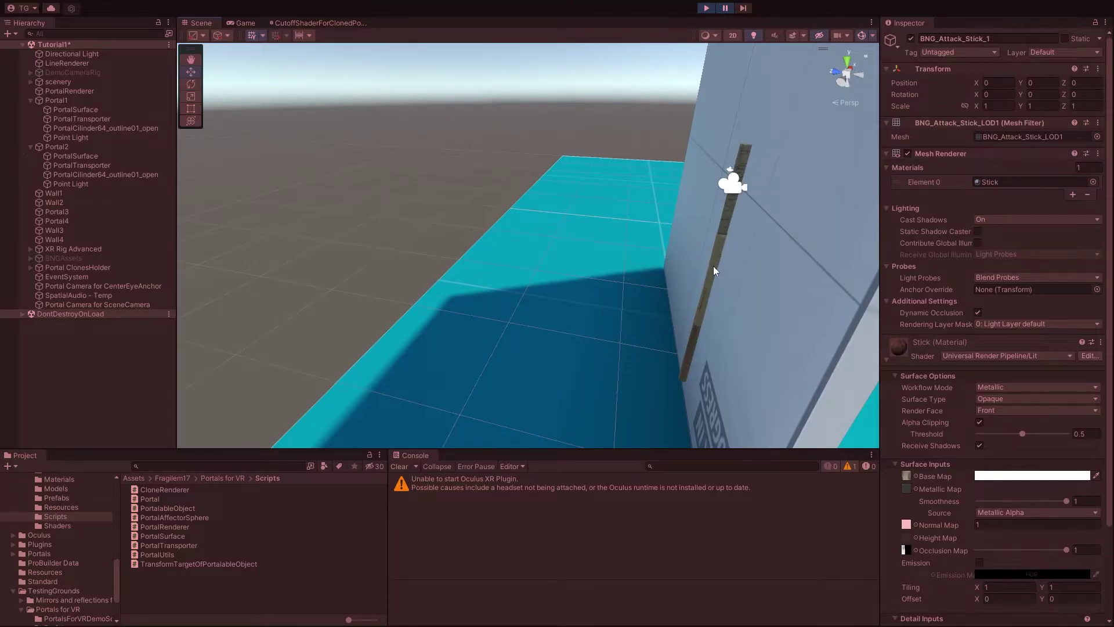
pyautogui.moveTo(723, 286); pyautogui.dragTo(633, 296, button='right')
pyautogui.press('w')
pyautogui.press('s')
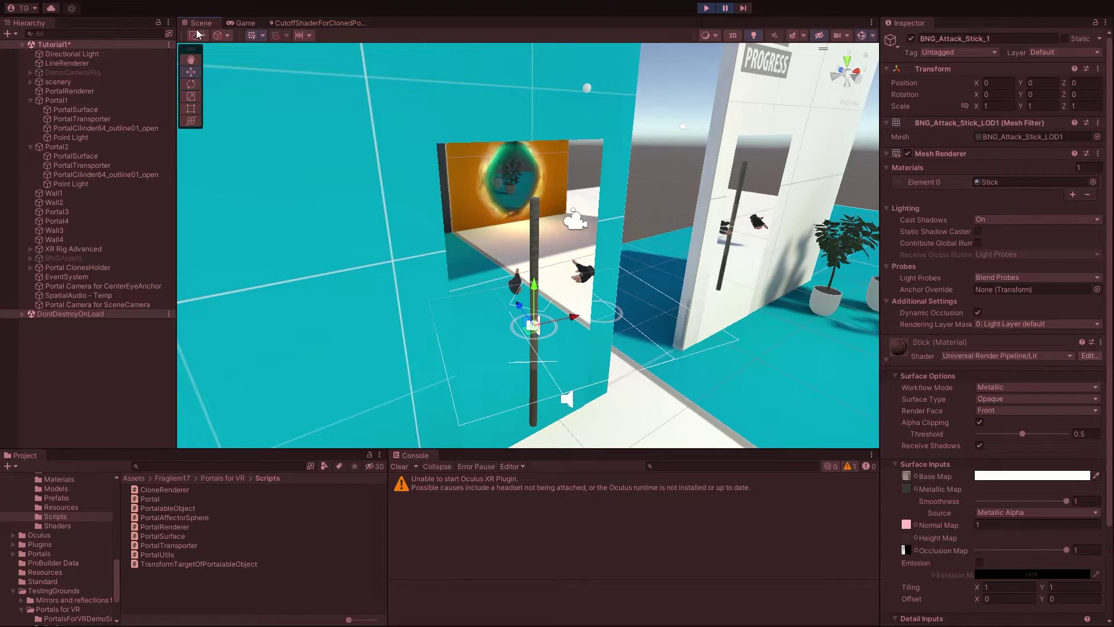
# - Resume the paused game in the Game view, check the held staff, and stop play mode
pyautogui.click(246, 23)
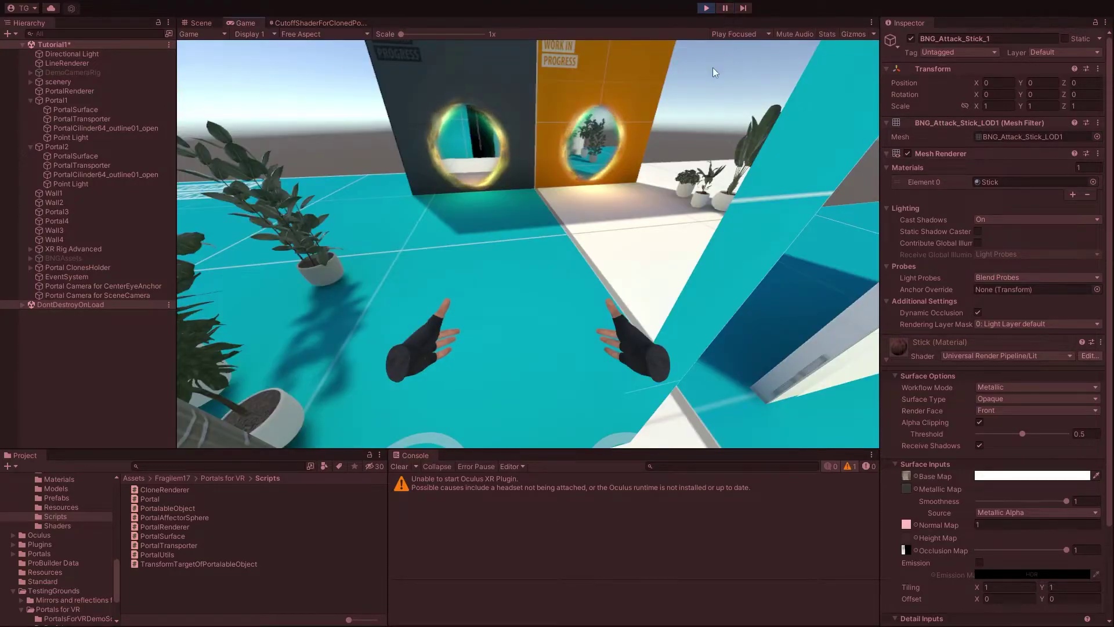
pyautogui.click(725, 8)
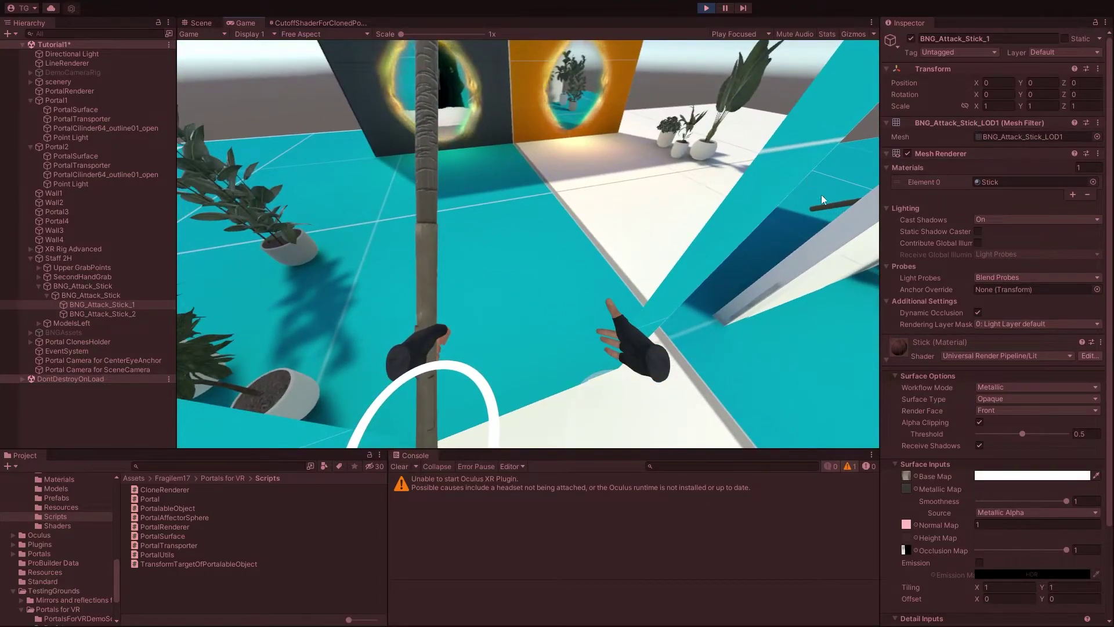
pyautogui.click(706, 8)
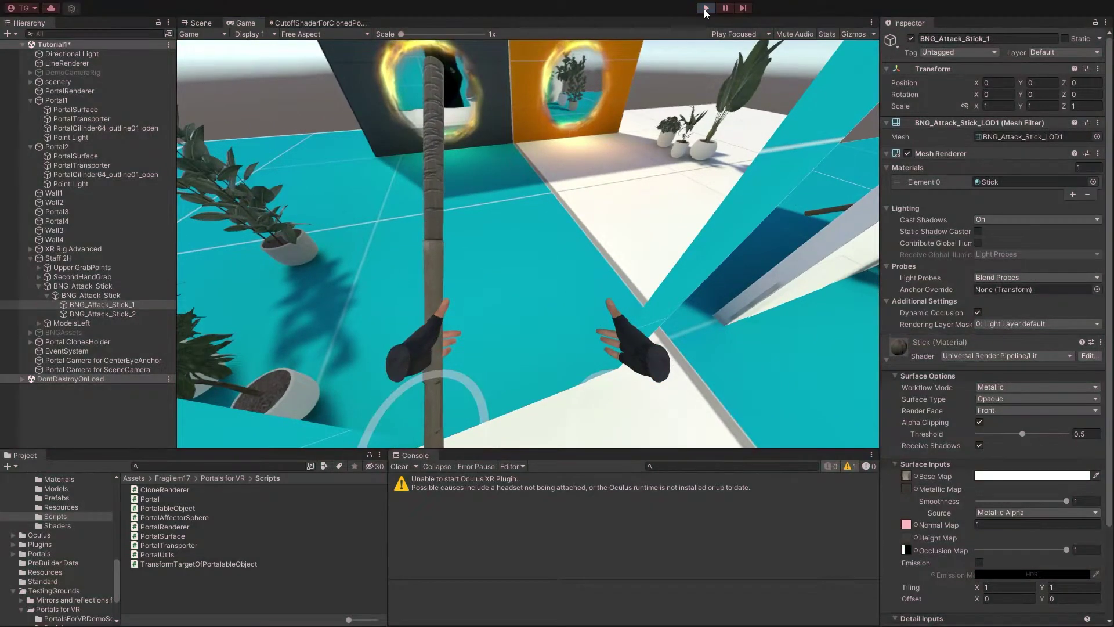
# - Change the Stick material's shader to MirrorsAndPortals/CutoffShaderForClonedPortalsLit
pyautogui.click(990, 355)
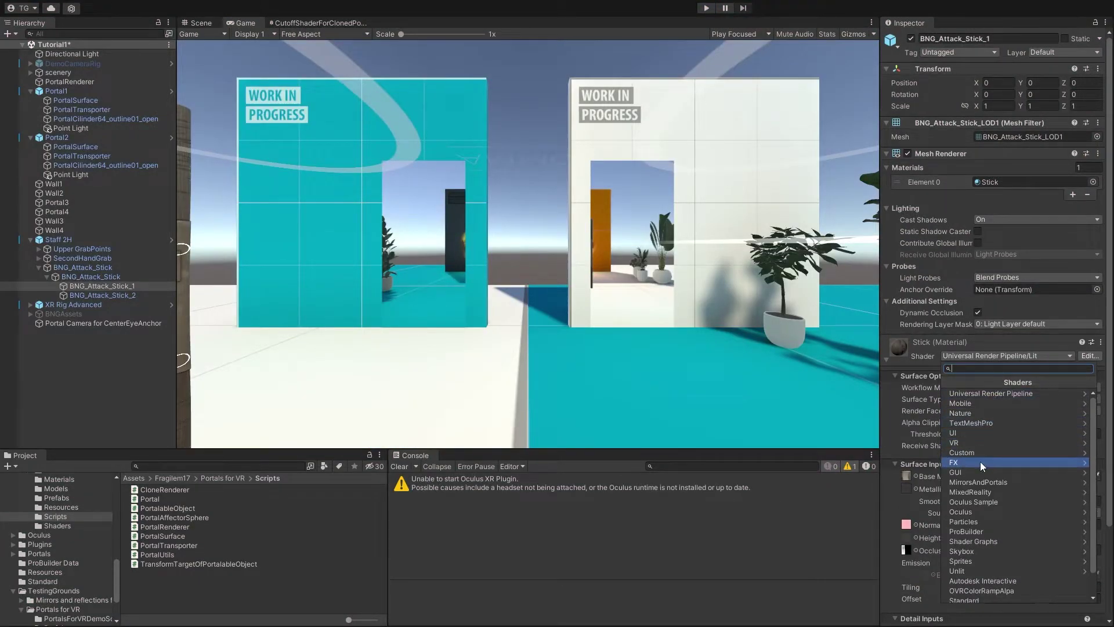
pyautogui.click(983, 482)
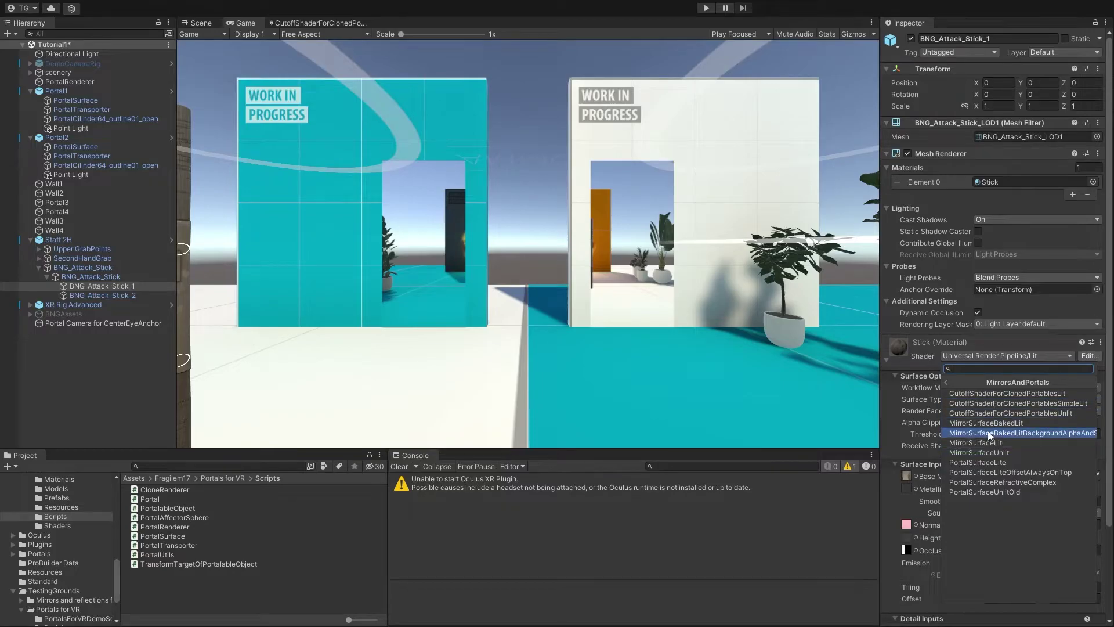
pyautogui.click(993, 396)
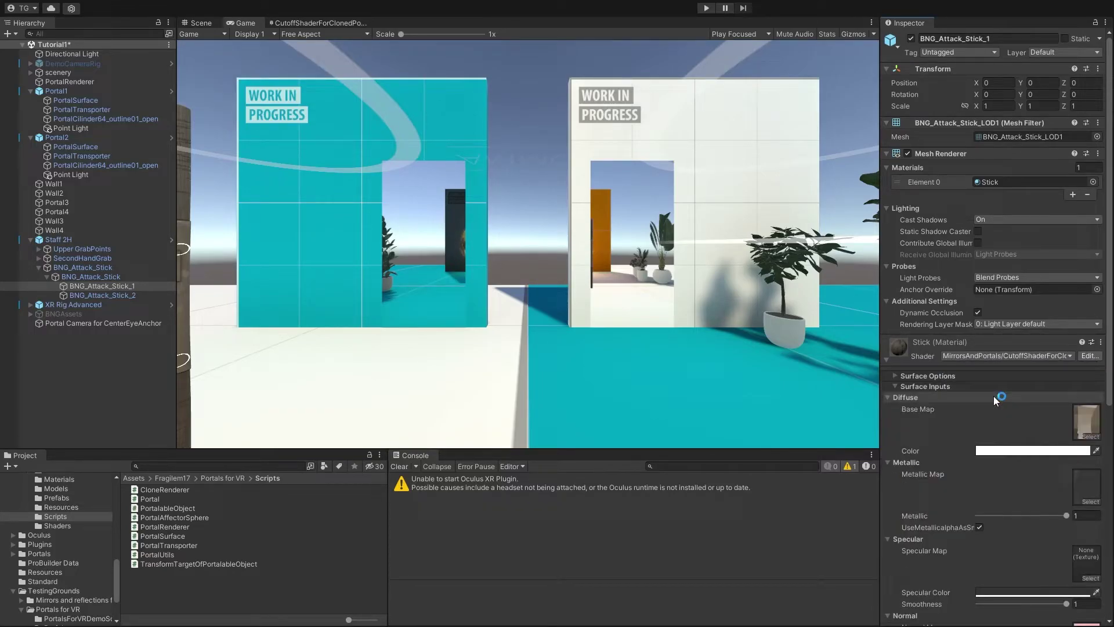
# - Expand the Stick material's Surface Options, examine its settings down to the NoTouchy section, and collapse the material
pyautogui.click(932, 377)
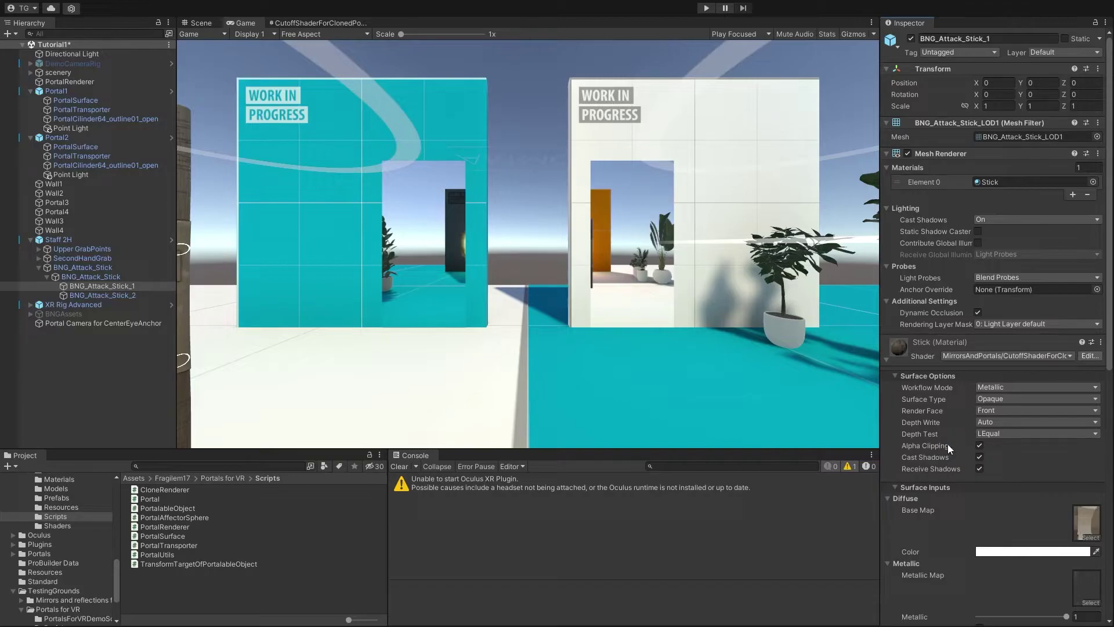
pyautogui.click(928, 357)
pyautogui.click(927, 357)
pyautogui.scroll(-5, 939, 486)
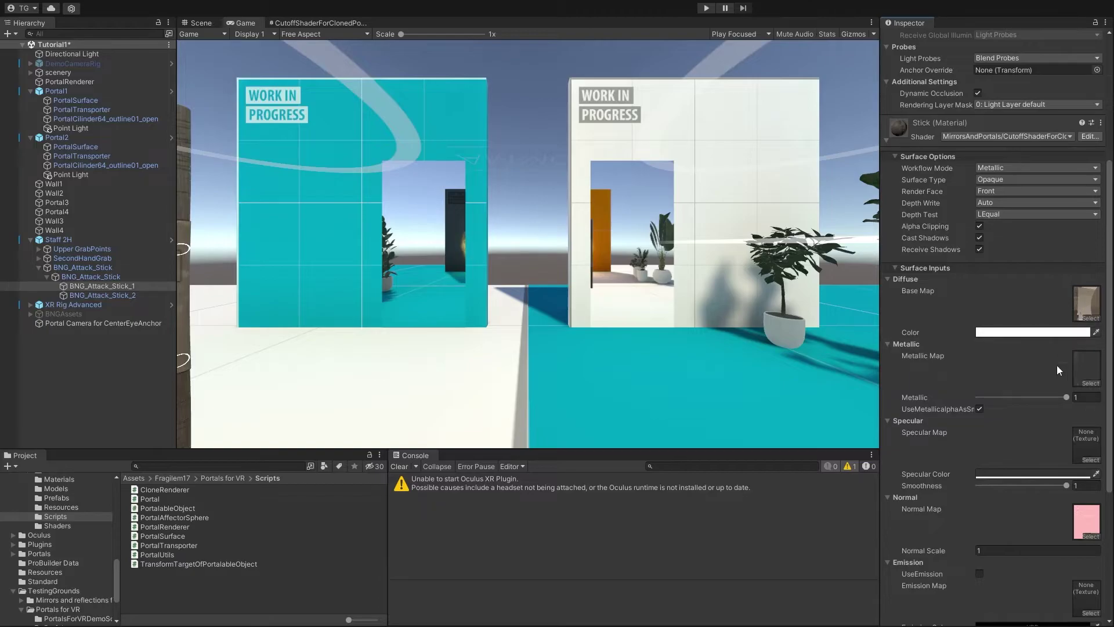
pyautogui.scroll(-3, 1076, 534)
pyautogui.scroll(-2, 1076, 546)
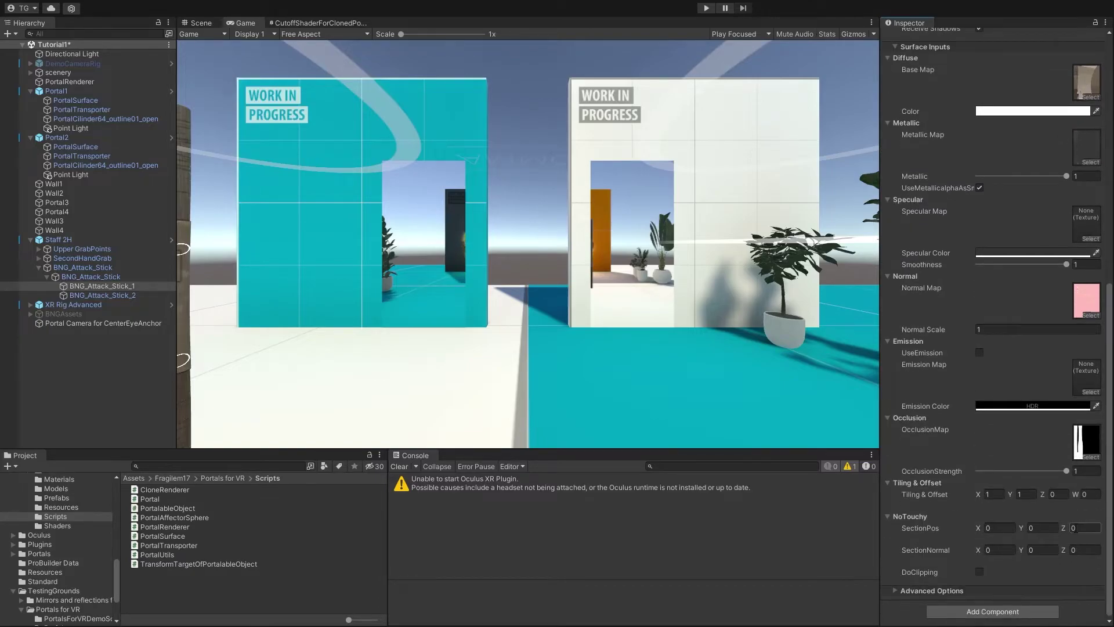
pyautogui.scroll(2, 1075, 528)
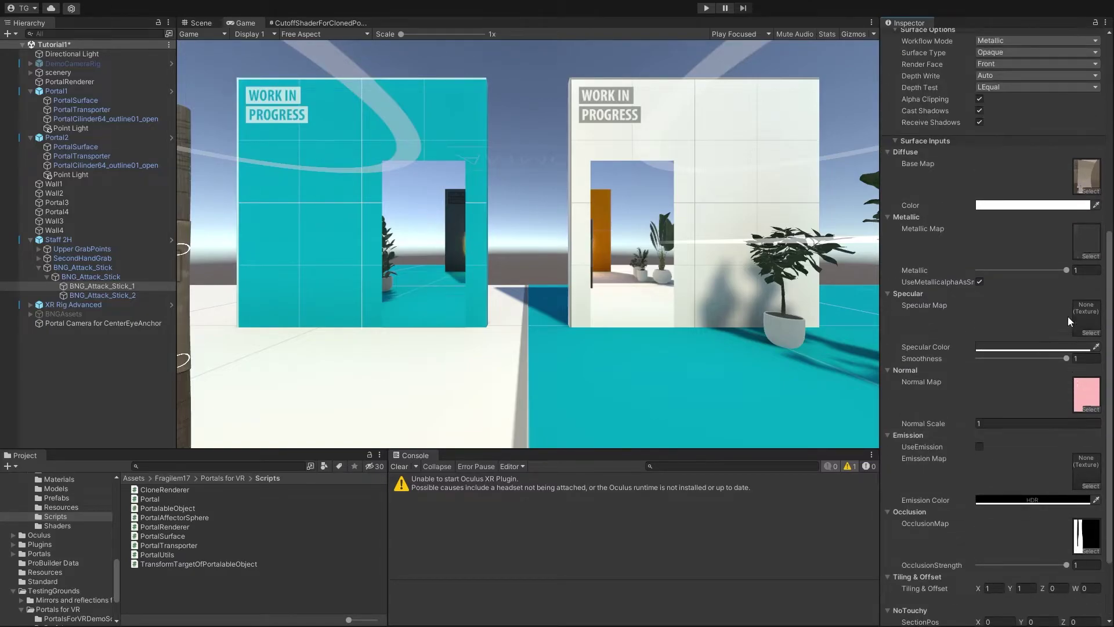
pyautogui.scroll(4, 1067, 316)
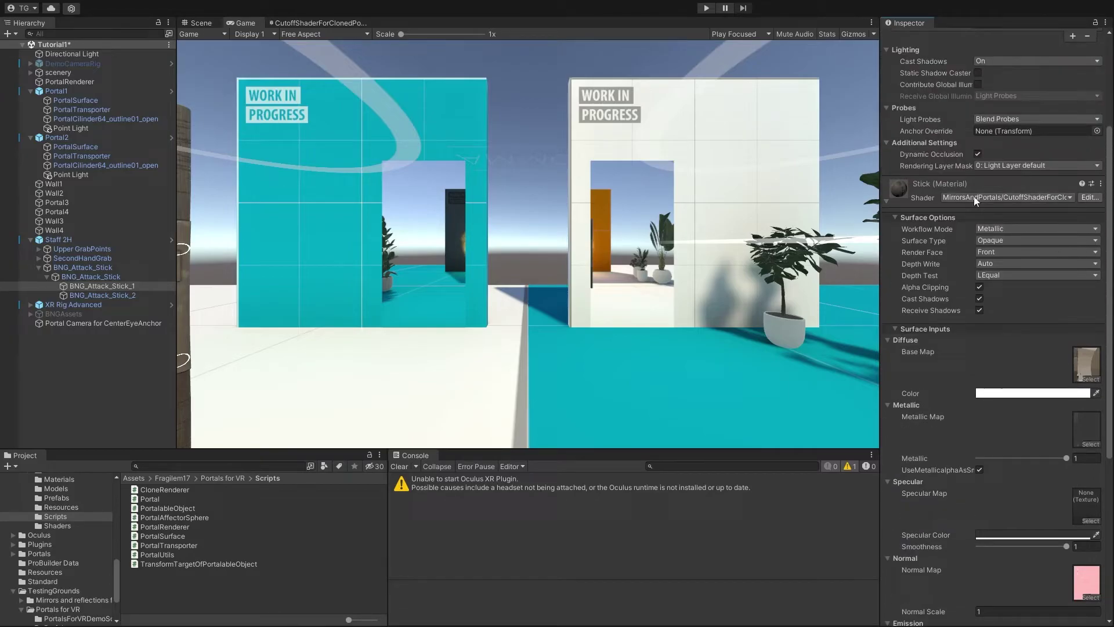
pyautogui.click(968, 184)
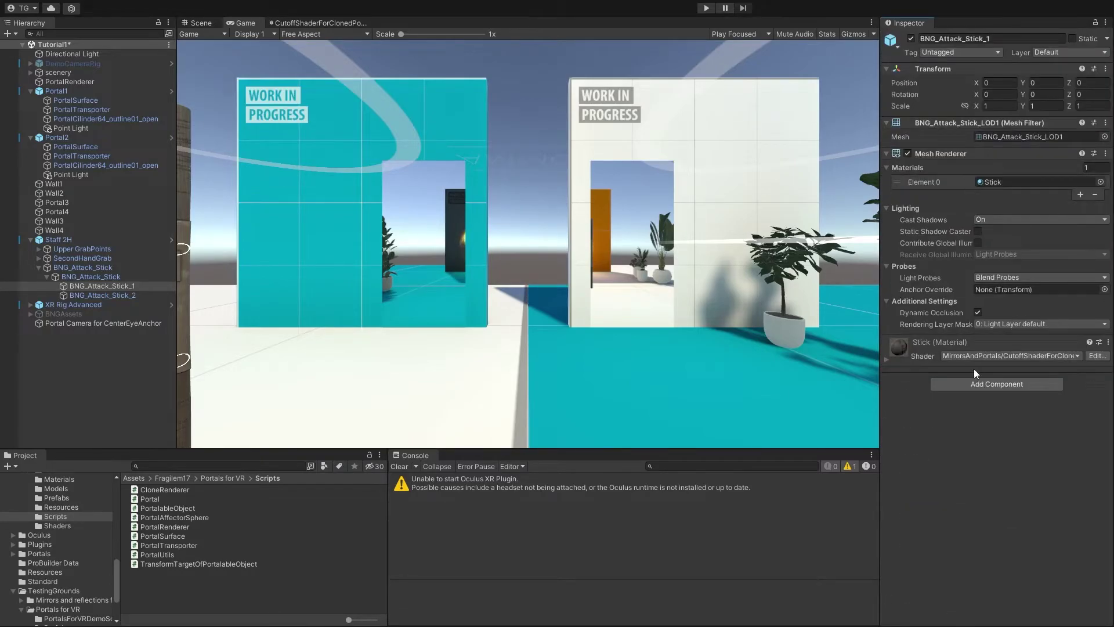
# - Run the scene and turn the player toward the staff to test the material's new cutoff shader
pyautogui.click(707, 9)
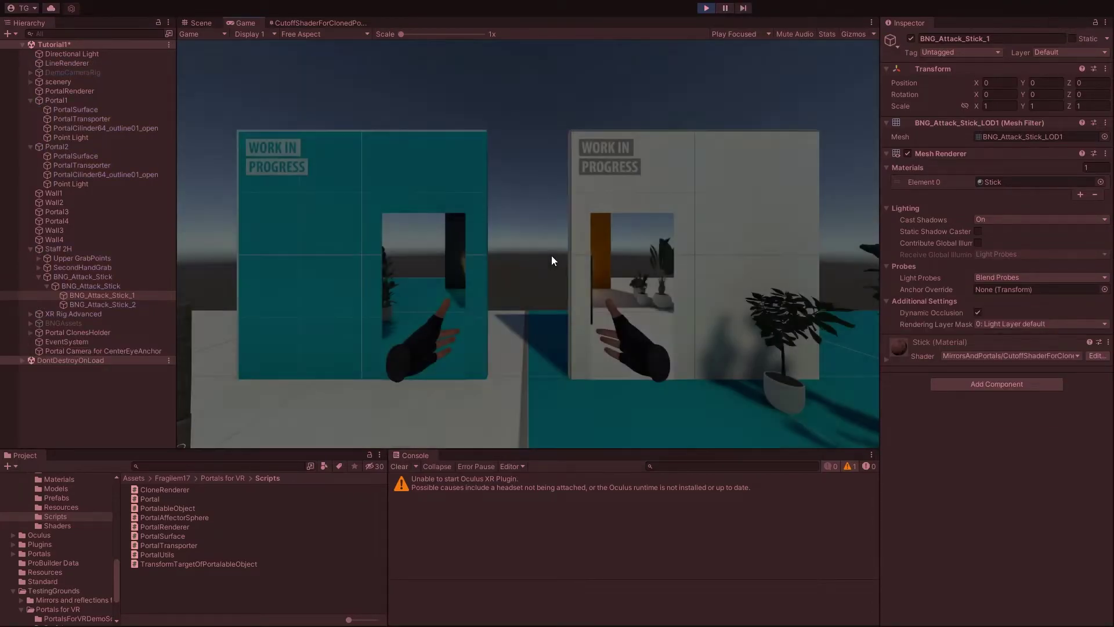
pyautogui.moveTo(552, 259); pyautogui.dragTo(489, 286, button='right')
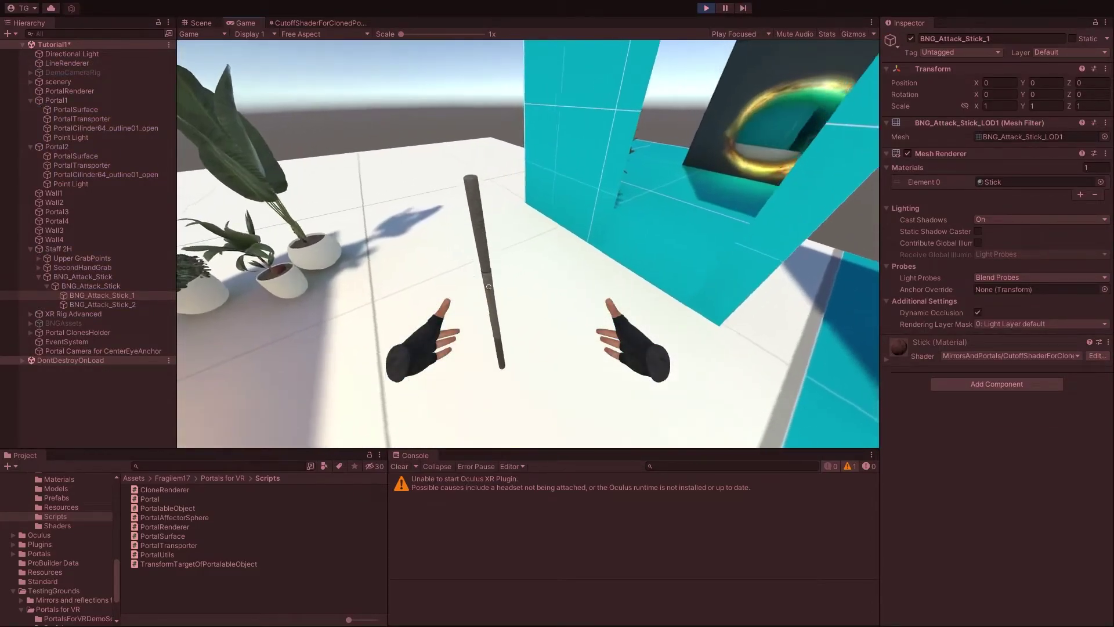